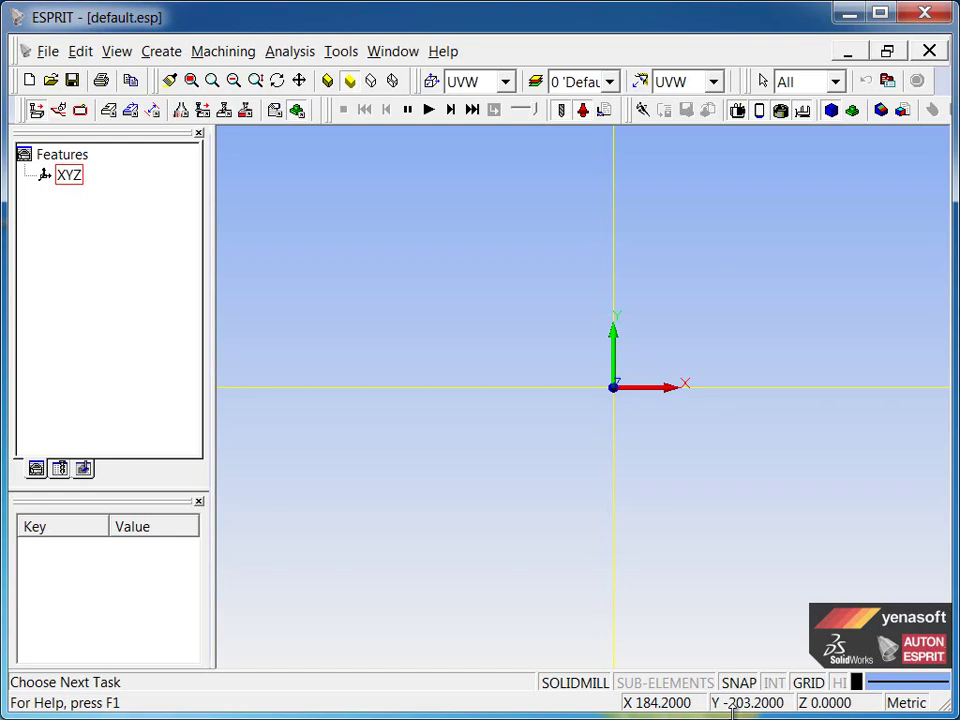
# Open the part 3ax_test.SLDPRT from the Data (D:) drive
pyautogui.click(50, 80)
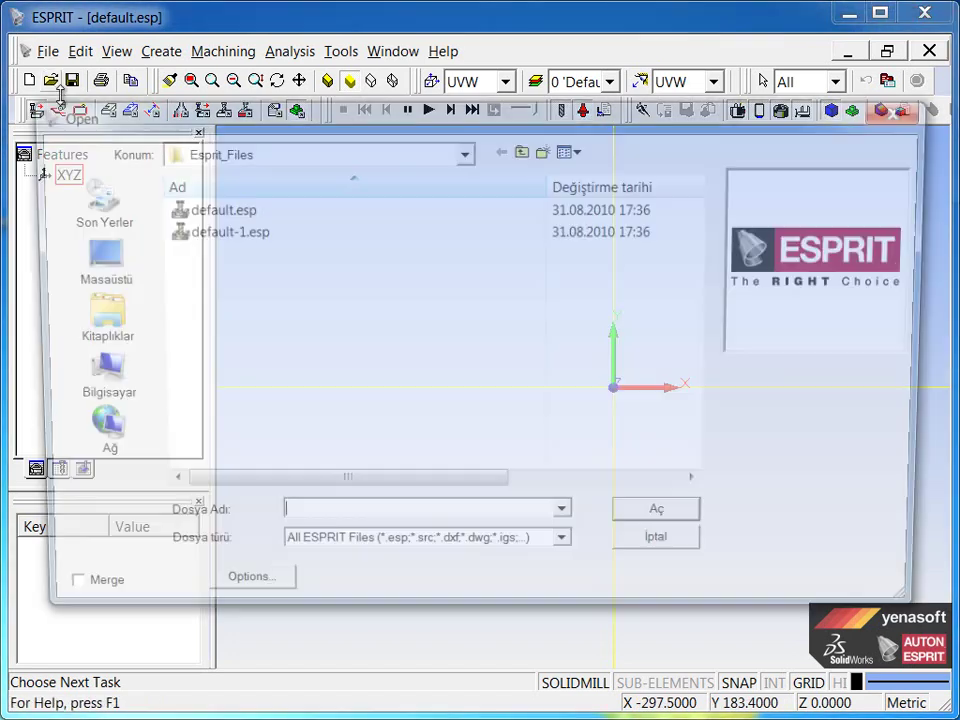
pyautogui.click(89, 380)
pyautogui.doubleClick(493, 251)
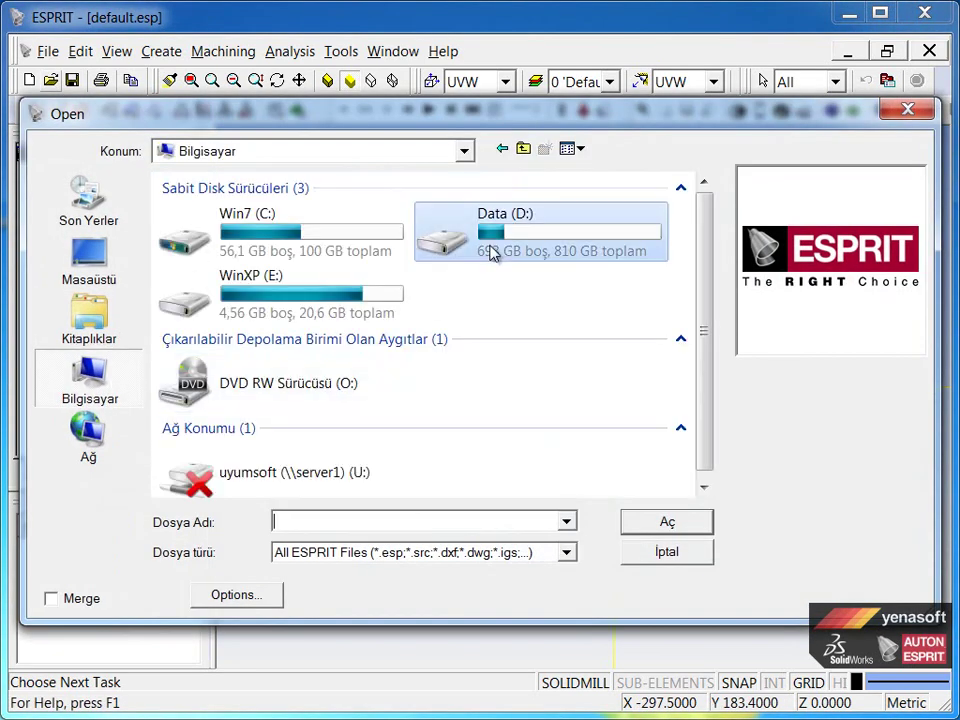
pyautogui.click(268, 413)
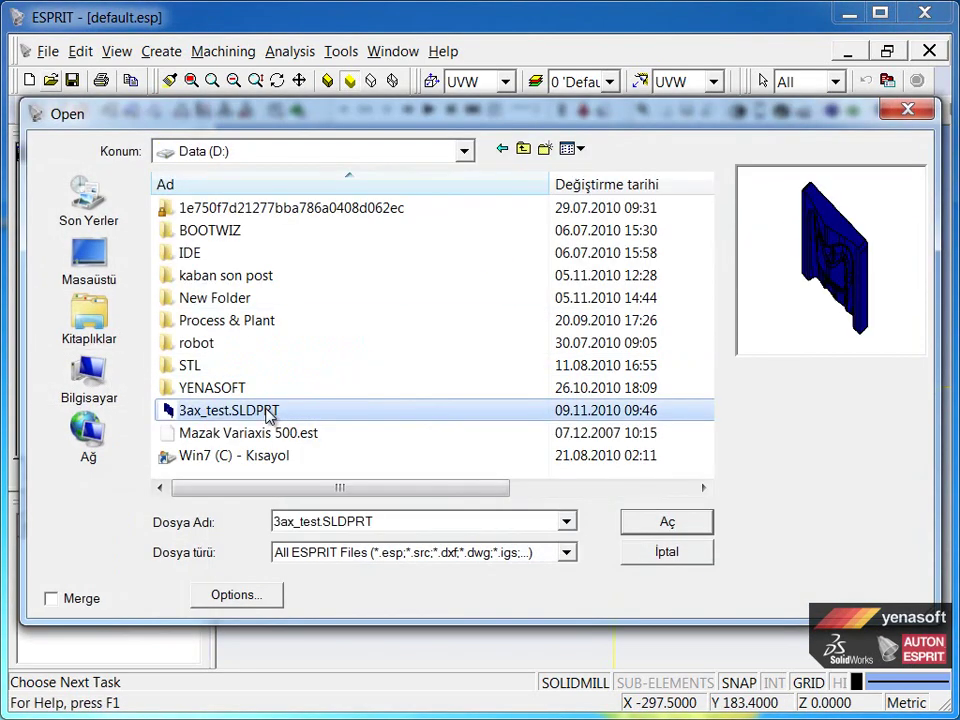
pyautogui.click(665, 522)
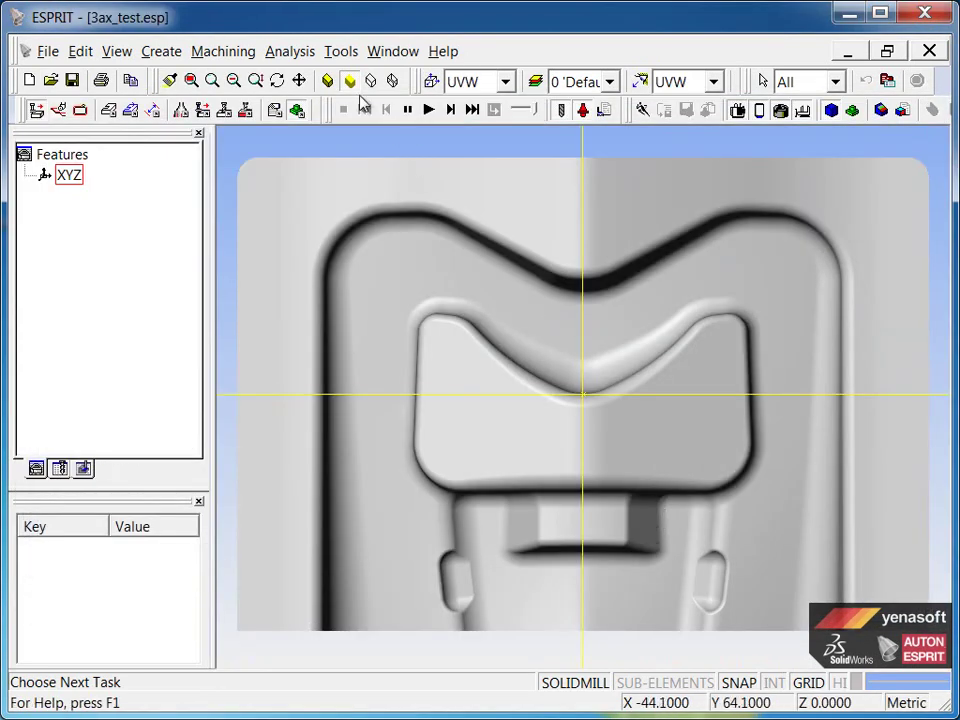
# Display the mold shaded with edges and check it from the Top view
pyautogui.click(329, 80)
pyautogui.moveTo(535, 420)
pyautogui.mouseDown(button='middle')
pyautogui.moveTo(675, 428)
pyautogui.moveTo(687, 438)
pyautogui.mouseUp(button='middle')
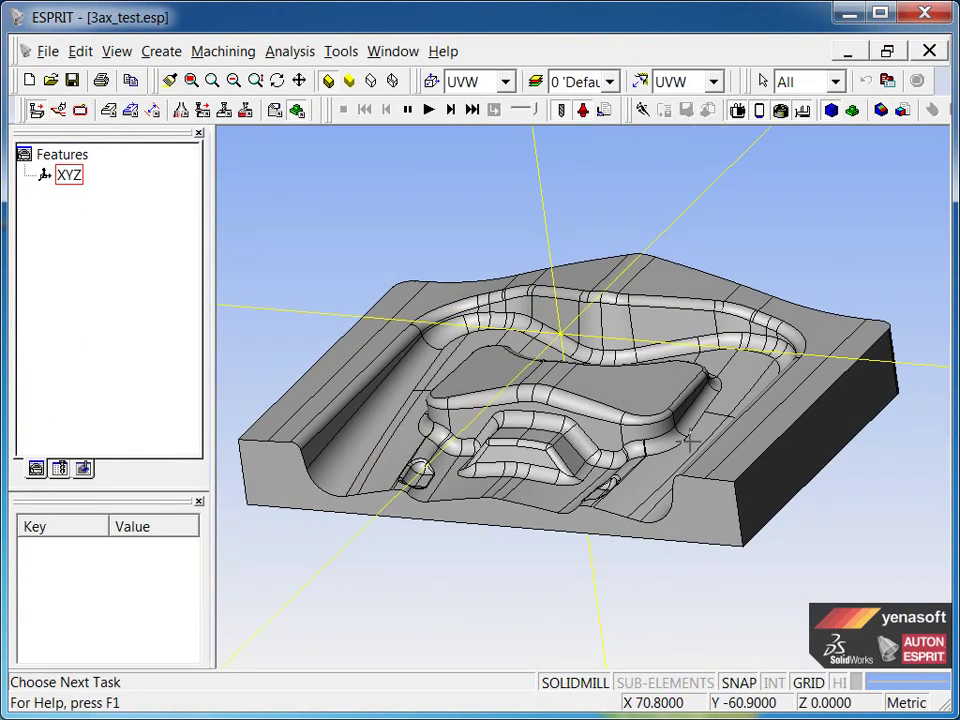
pyautogui.click(713, 82)
pyautogui.click(684, 126)
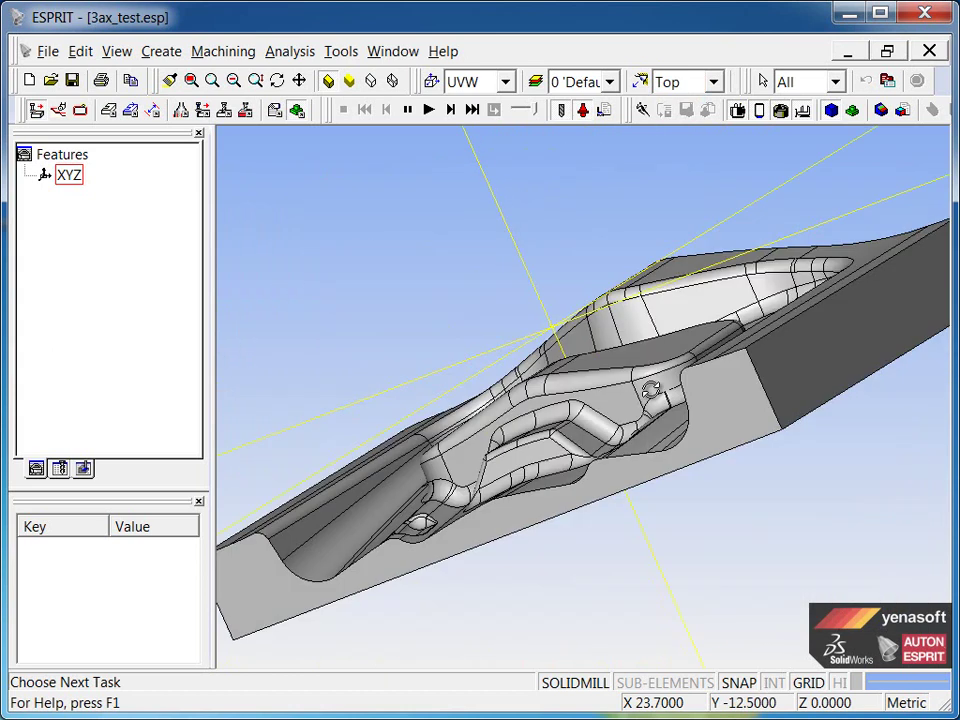
pyautogui.moveTo(675, 441); pyautogui.dragTo(655, 412, button='middle')
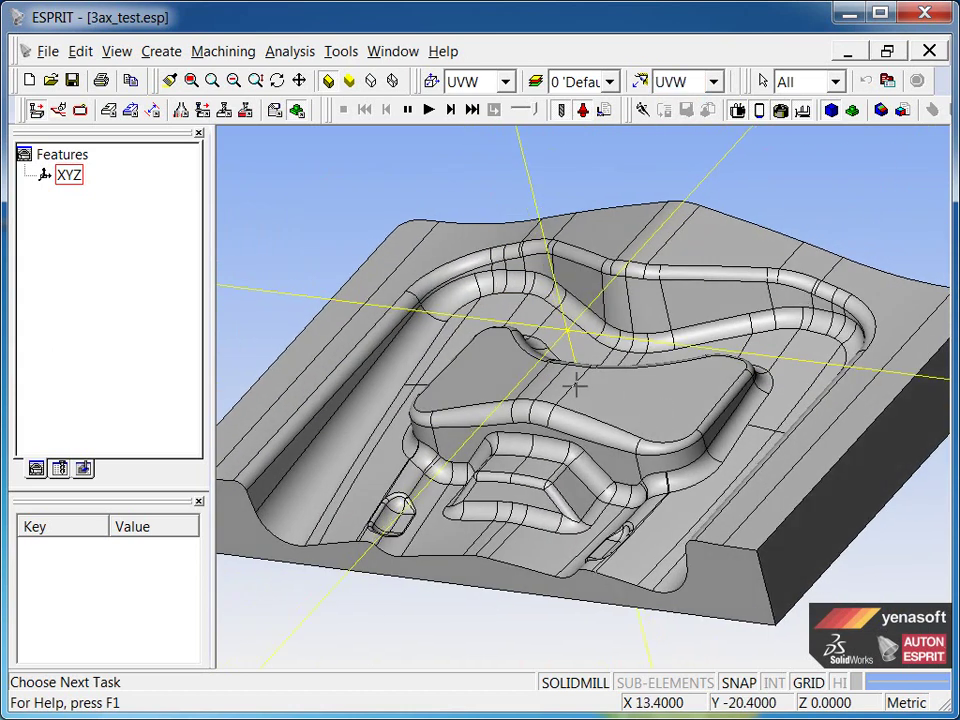
# Turn on the UVW axis triad and open the stock Parameters dialog
pyautogui.click(124, 55)
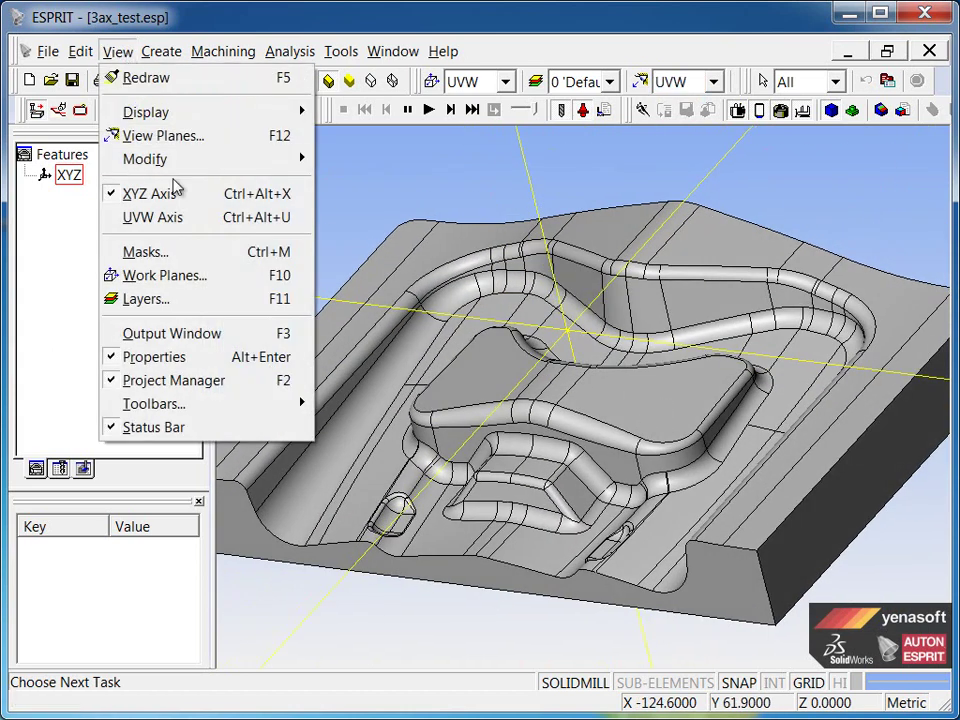
pyautogui.click(204, 218)
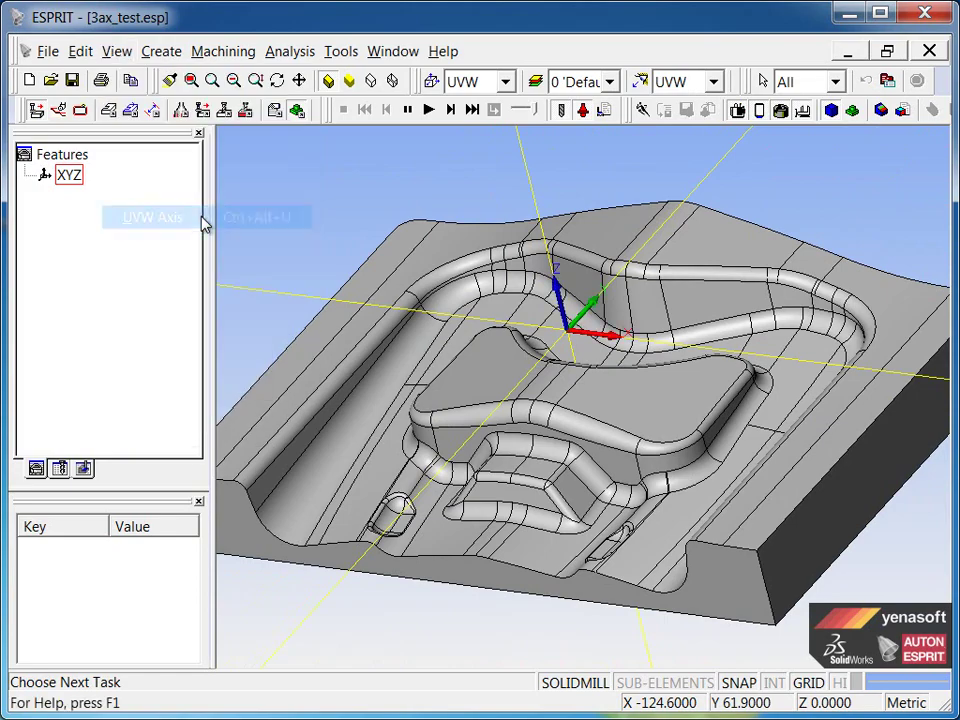
pyautogui.moveTo(643, 407)
pyautogui.mouseDown(button='middle')
pyautogui.moveTo(626, 411)
pyautogui.moveTo(681, 416)
pyautogui.moveTo(624, 401)
pyautogui.moveTo(668, 413)
pyautogui.moveTo(645, 398)
pyautogui.mouseUp(button='middle')
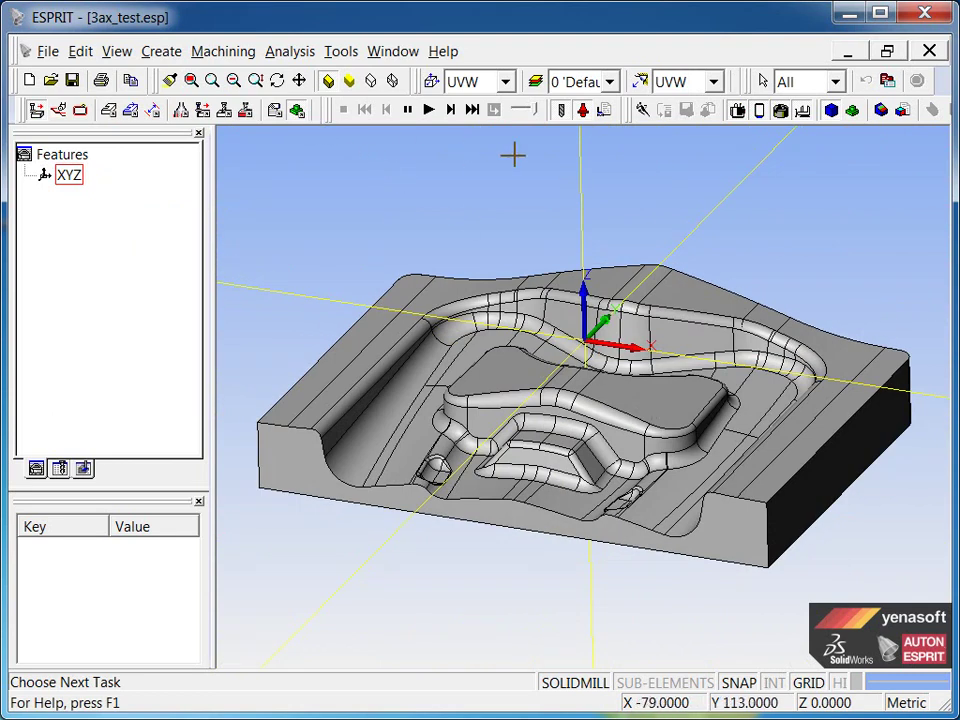
pyautogui.click(606, 113)
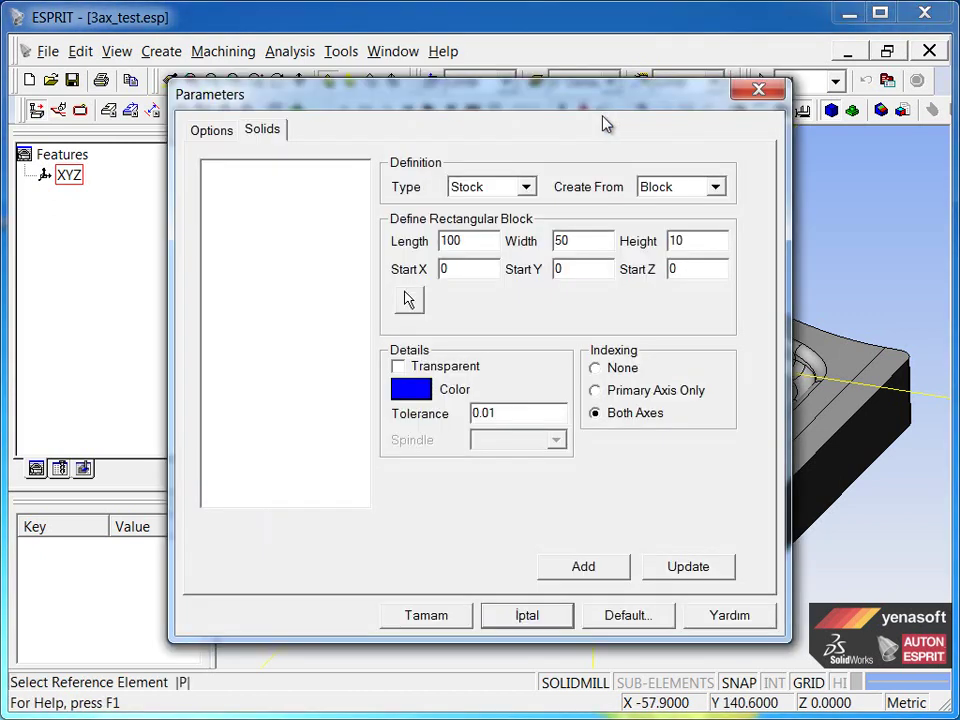
# Keep the solid type as Stock, created from a Block
pyautogui.click(212, 130)
pyautogui.click(262, 130)
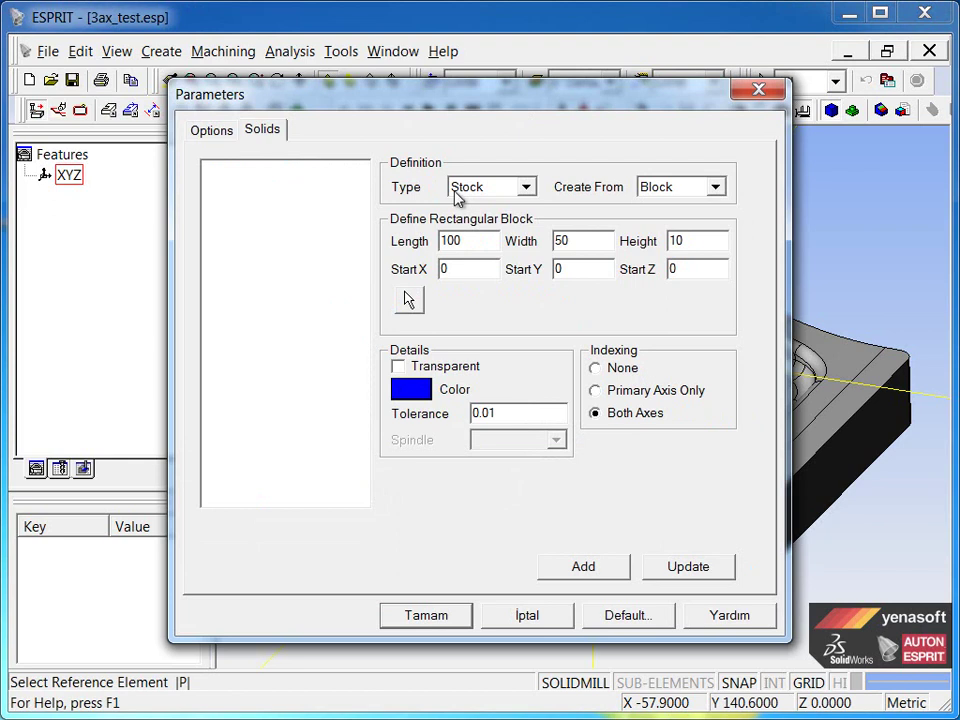
pyautogui.click(527, 188)
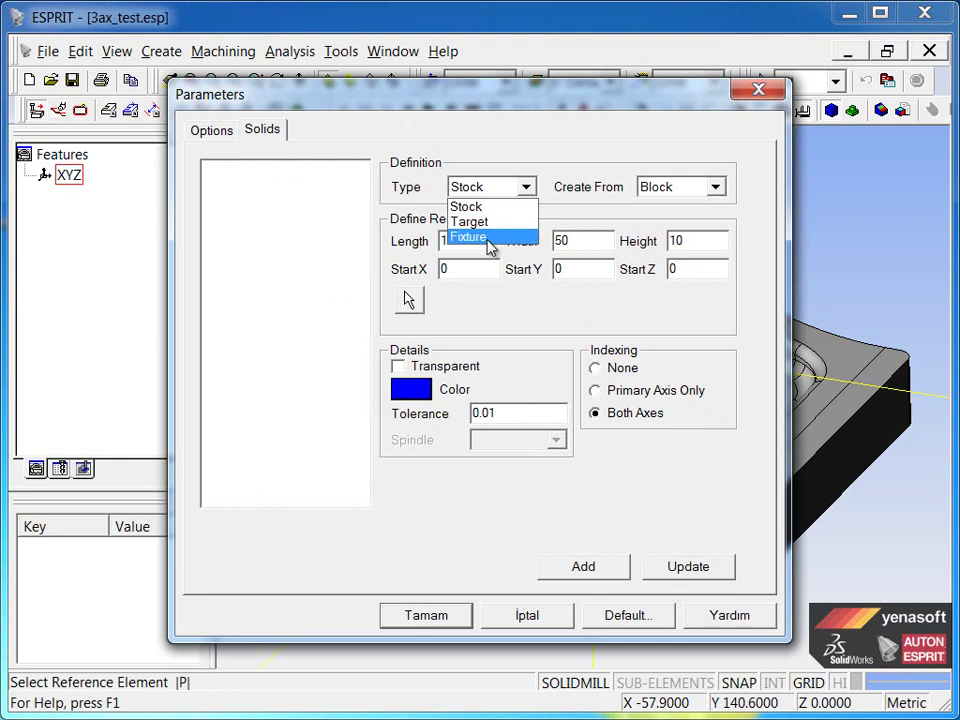
pyautogui.click(490, 196)
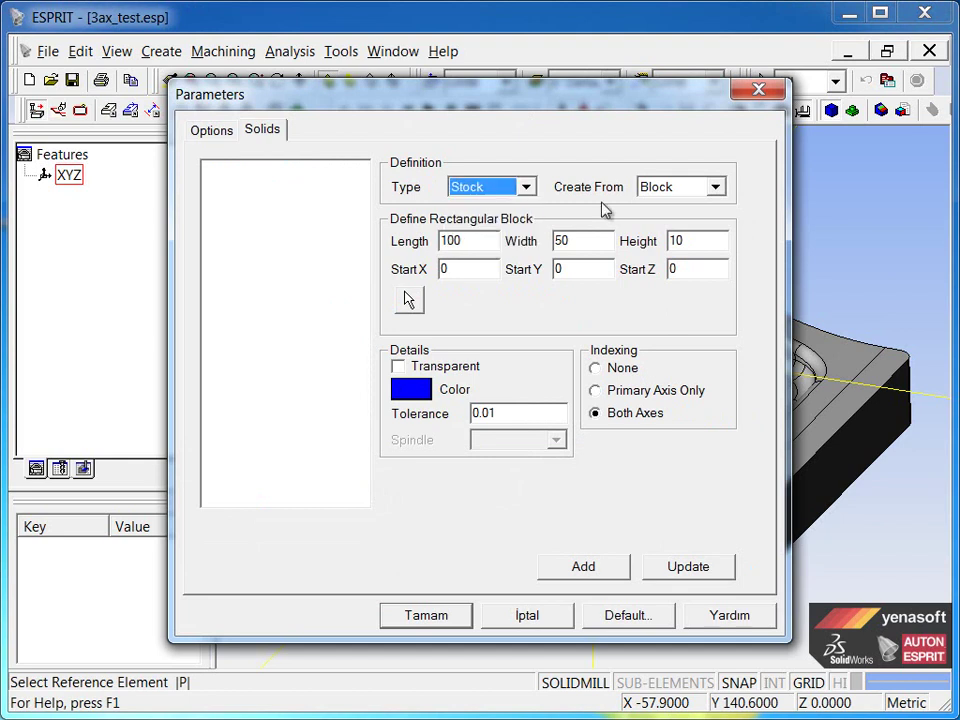
pyautogui.click(714, 189)
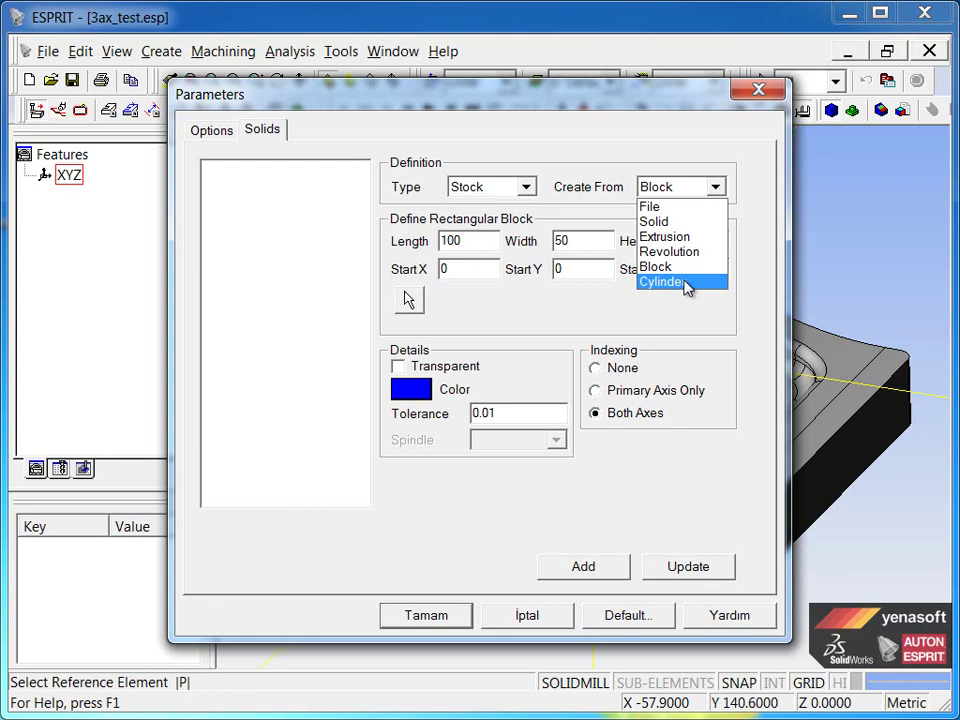
pyautogui.click(677, 273)
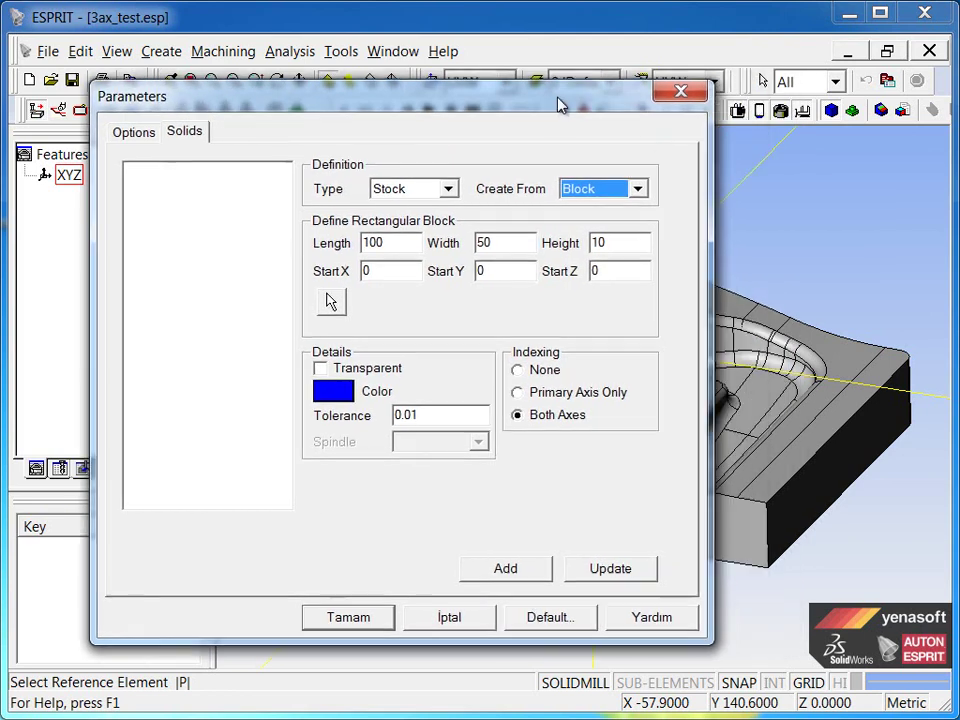
# Size the block to the mold part (165 × 113 × 37.0008) and add it as stock
pyautogui.moveTo(652, 118); pyautogui.dragTo(377, 120)
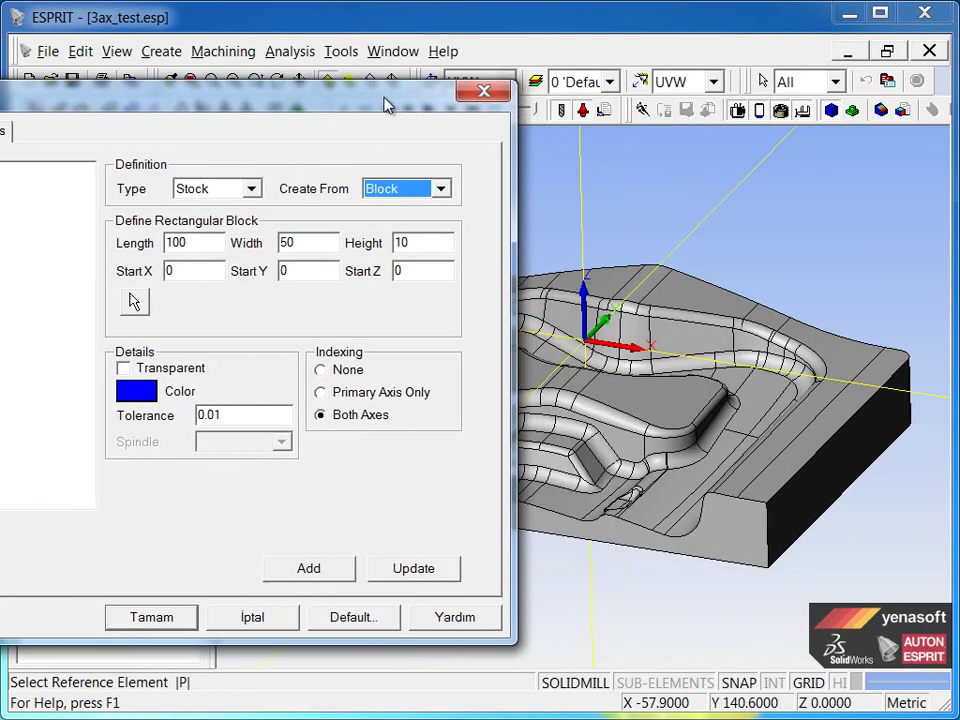
pyautogui.click(135, 303)
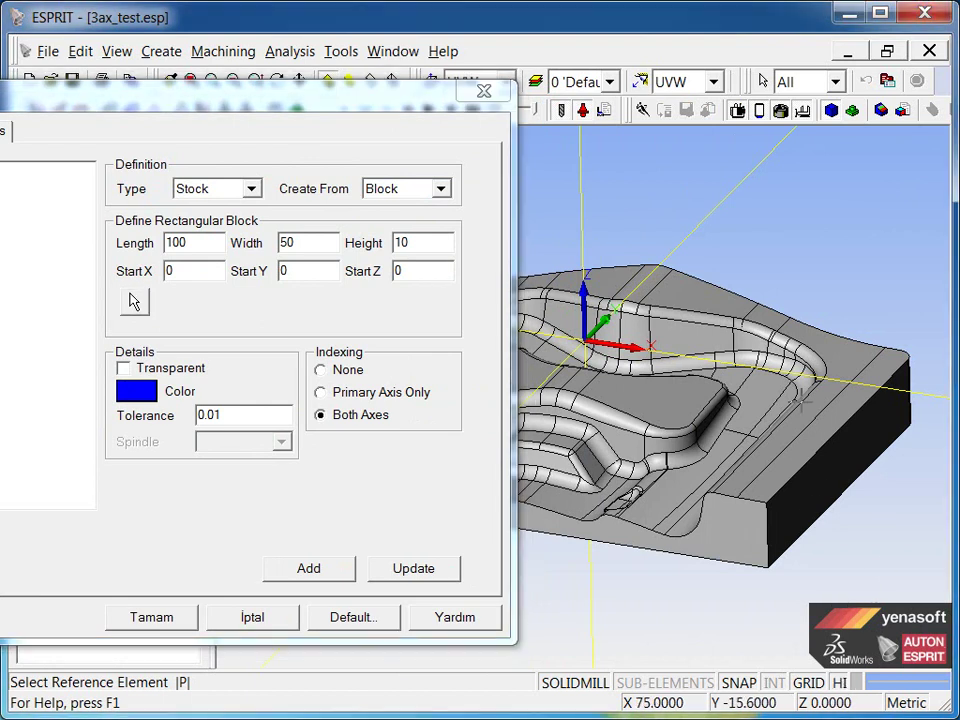
pyautogui.click(817, 415)
pyautogui.click(817, 415)
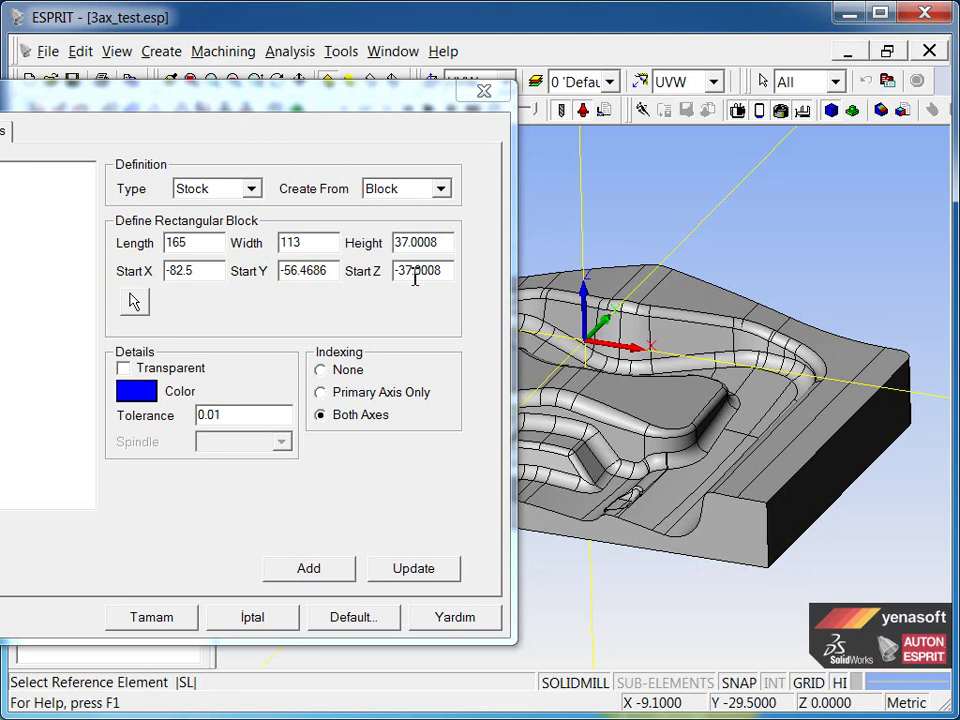
pyautogui.click(336, 572)
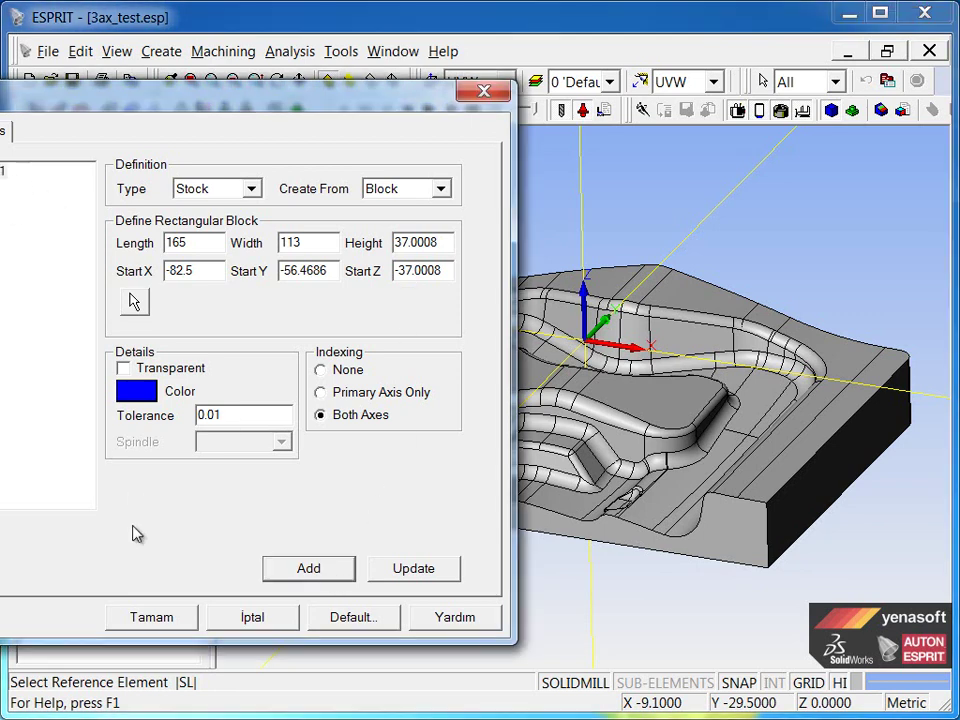
pyautogui.click(165, 625)
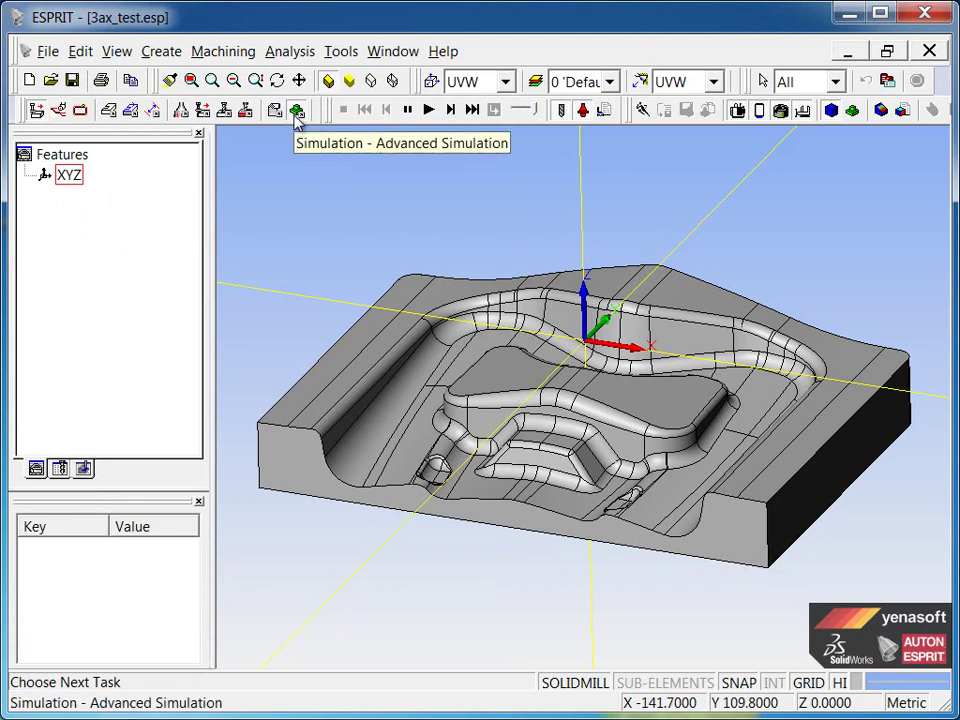
# Preview the stock block in Advanced Simulation, stop it, and bring up the milling tools
pyautogui.click(297, 112)
pyautogui.click(451, 110)
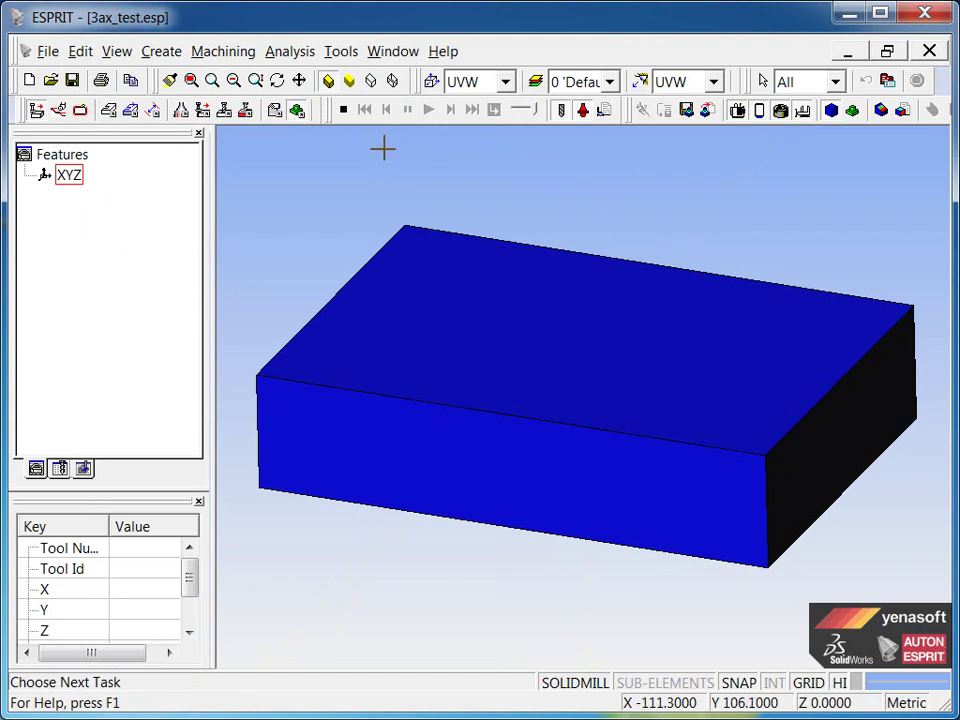
pyautogui.click(343, 116)
pyautogui.moveTo(407, 231)
pyautogui.mouseDown(button='middle')
pyautogui.moveTo(399, 227)
pyautogui.moveTo(396, 248)
pyautogui.moveTo(456, 221)
pyautogui.moveTo(420, 223)
pyautogui.moveTo(422, 238)
pyautogui.moveTo(424, 146)
pyautogui.moveTo(429, 236)
pyautogui.mouseUp(button='middle')
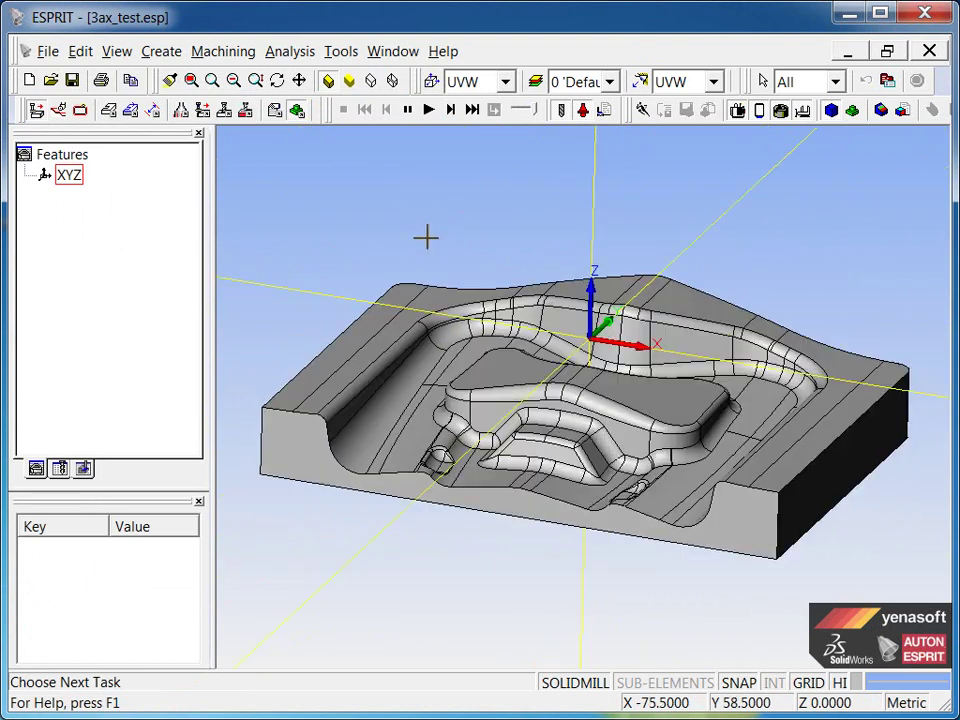
pyautogui.click(183, 111)
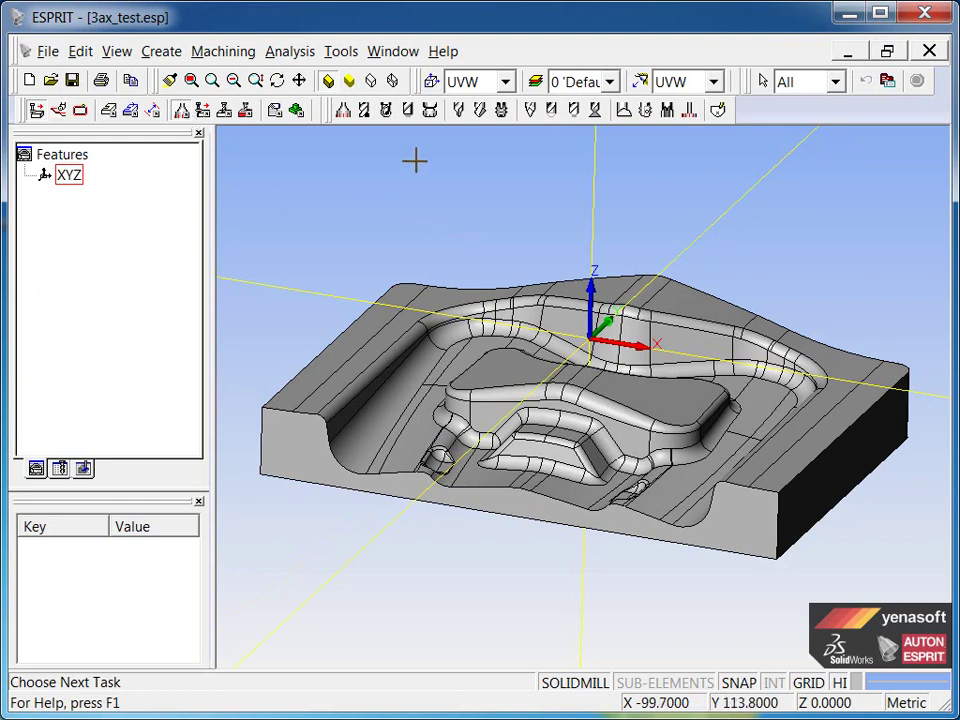
# Create bull nose end mill d25r2 with 25 mm diameter and 2 mm corner radius
pyautogui.click(388, 110)
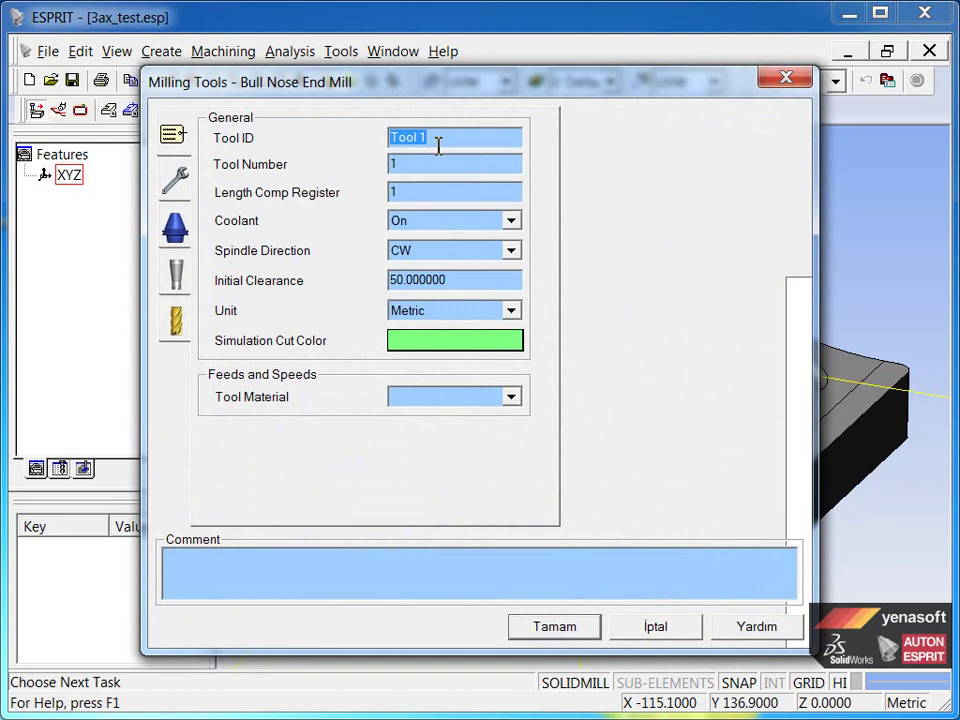
pyautogui.write('d')
pyautogui.click(174, 320)
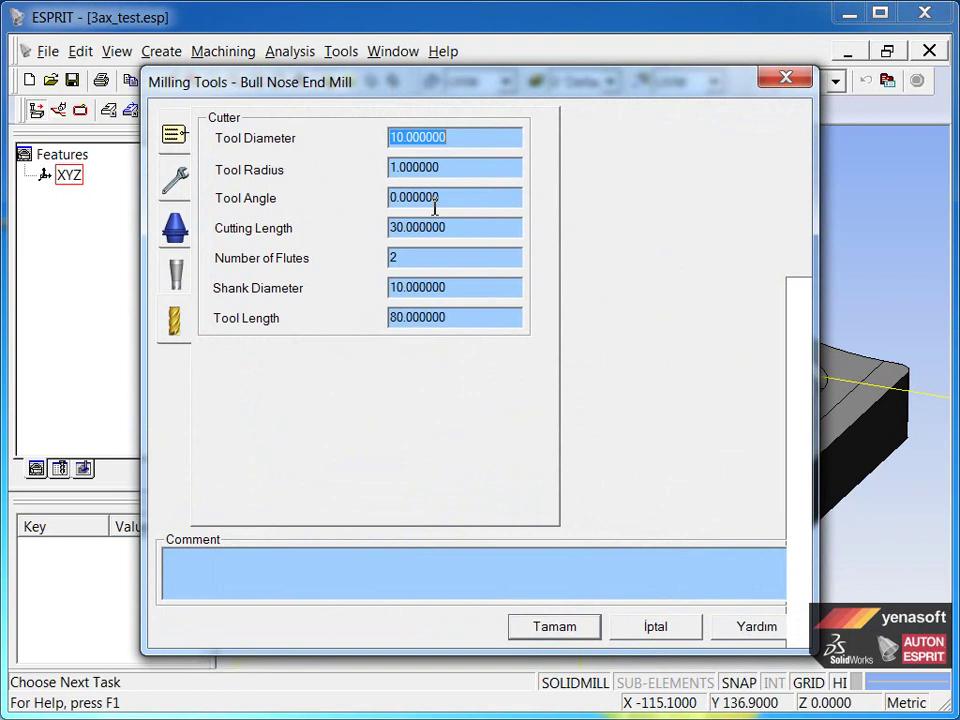
pyautogui.click(463, 138)
pyautogui.doubleClick(463, 138)
pyautogui.write('25')
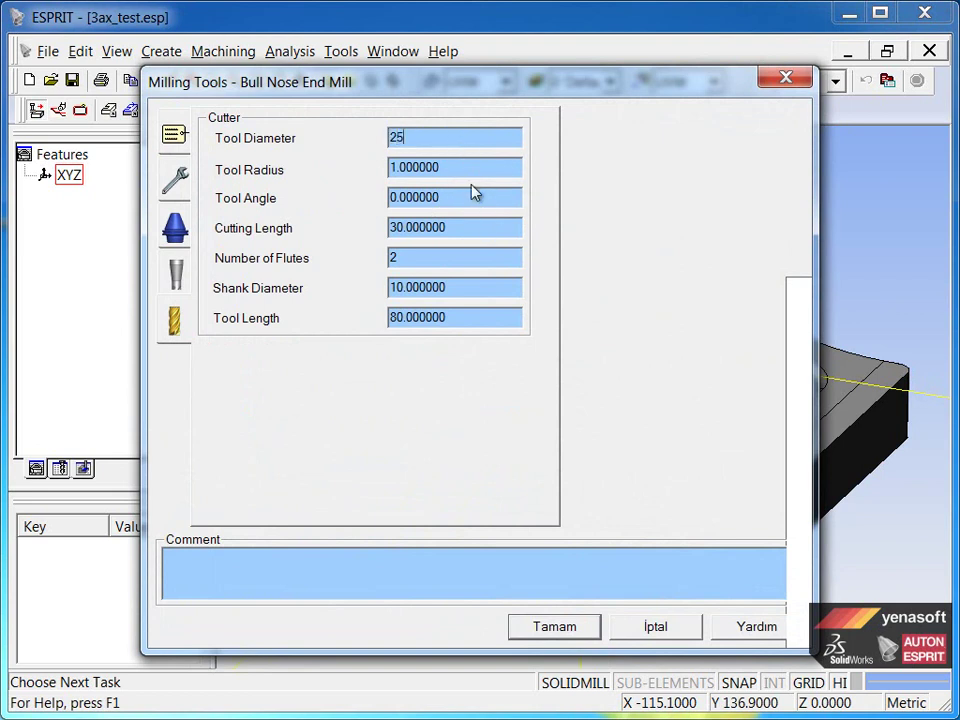
pyautogui.press('Tab')
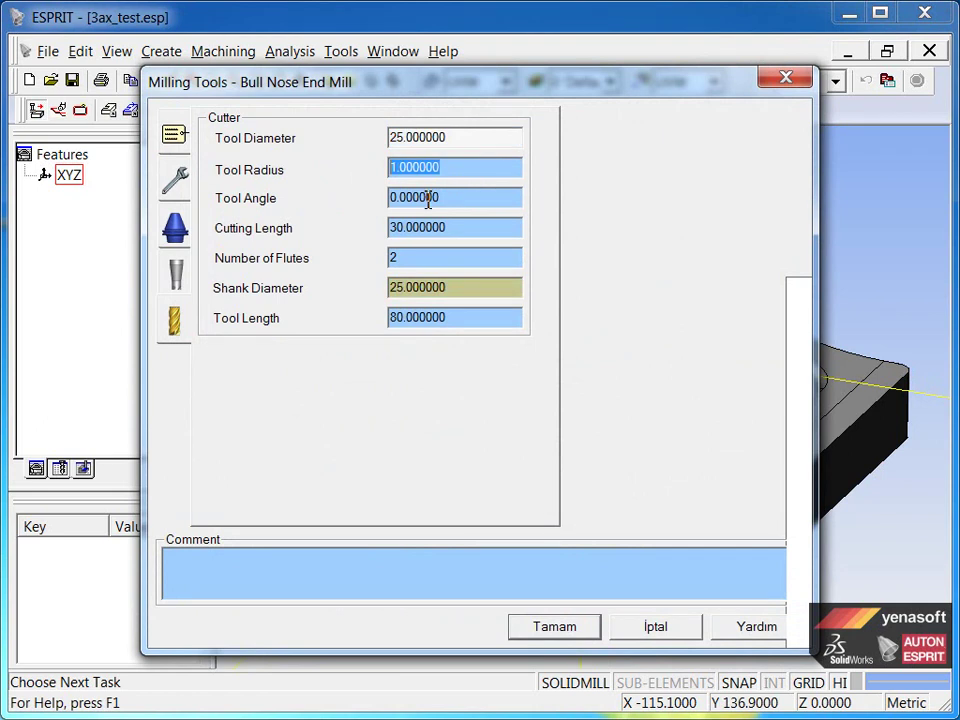
pyautogui.write('2')
pyautogui.click(174, 133)
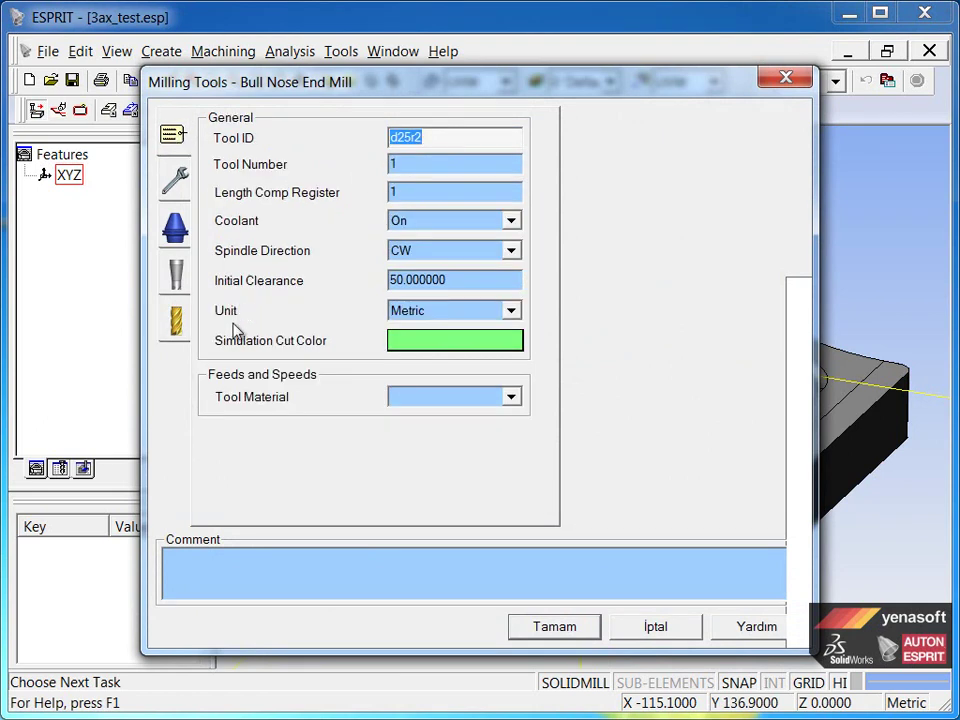
pyautogui.click(174, 228)
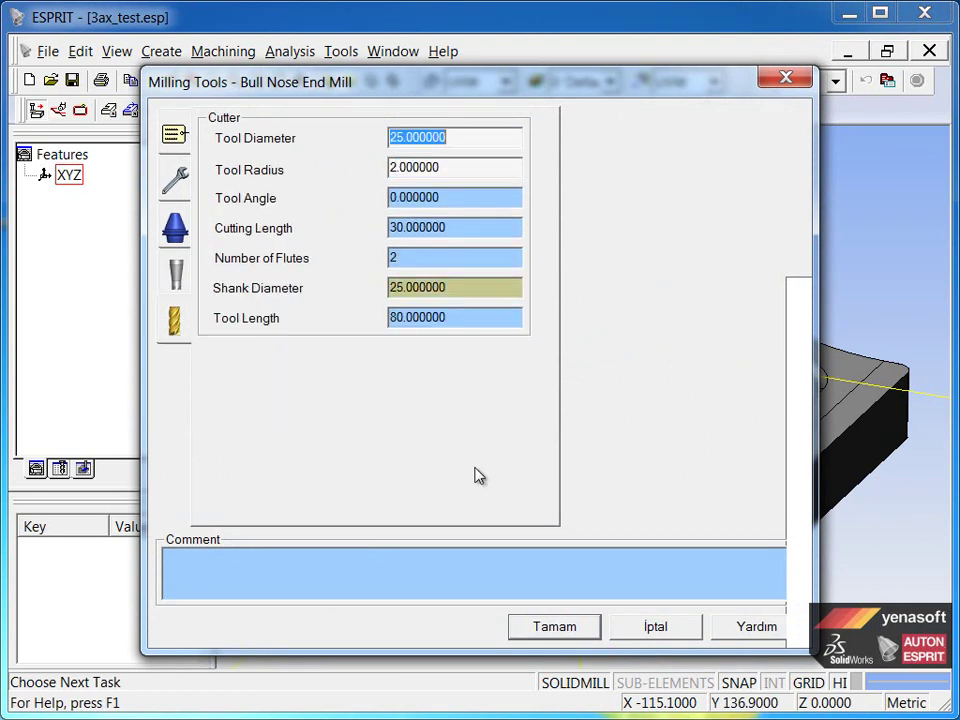
pyautogui.click(576, 634)
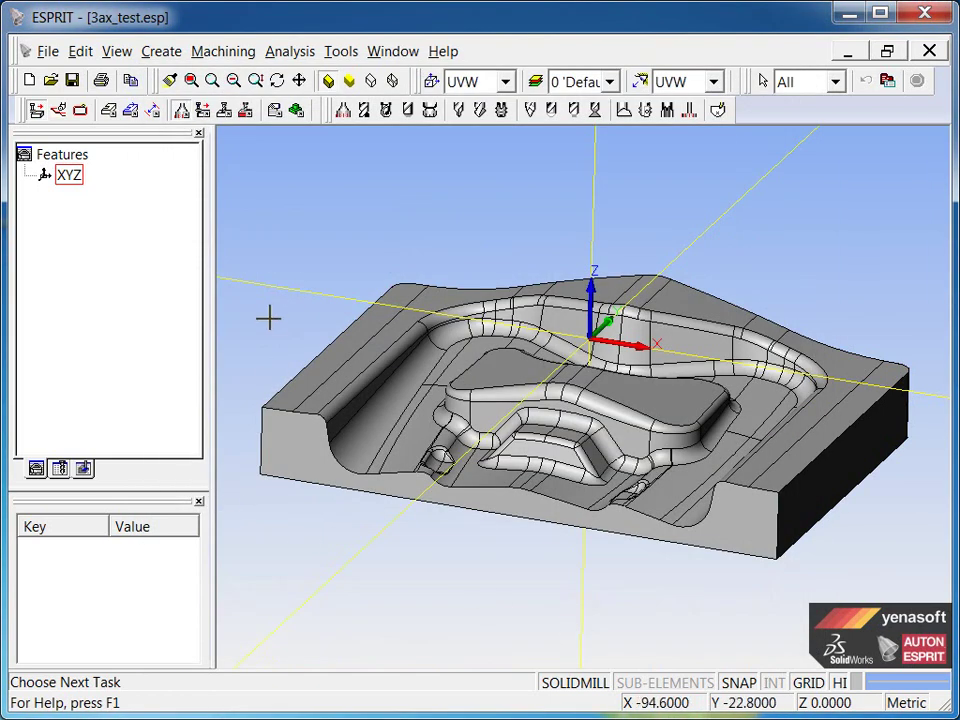
# Orbit the mold slightly and bring up the feature-creation toolbar
pyautogui.moveTo(385, 253); pyautogui.dragTo(343, 251, button='middle')
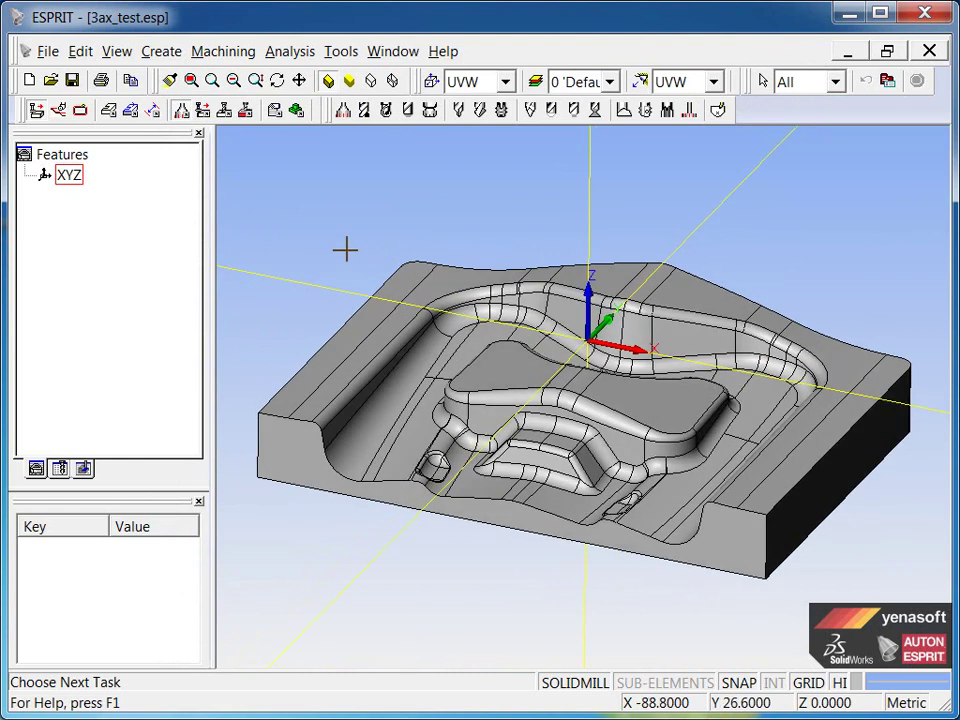
pyautogui.click(136, 115)
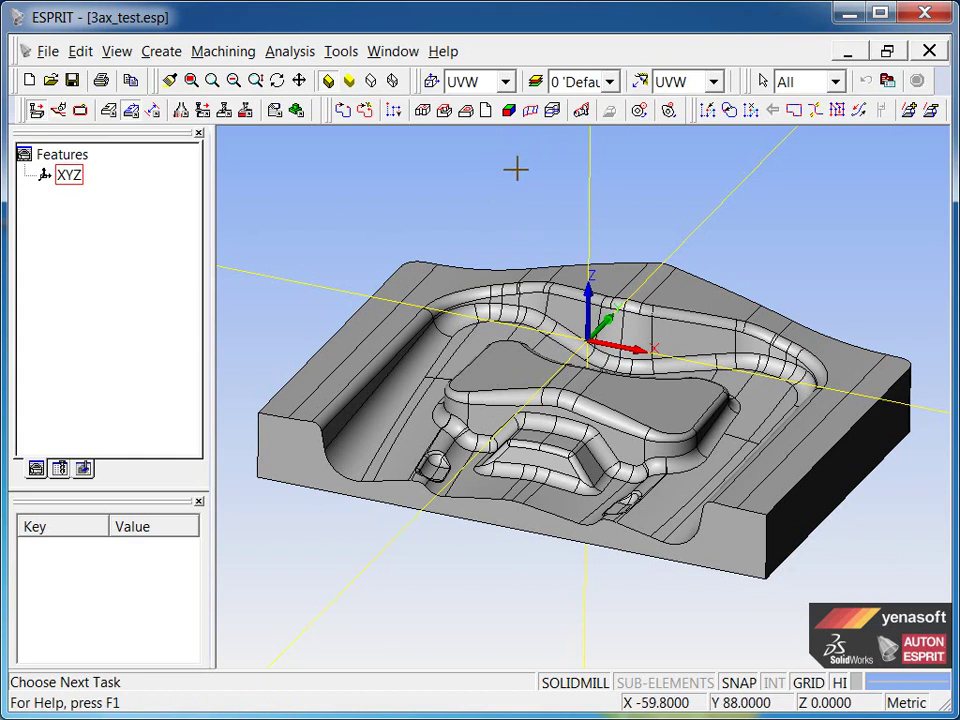
# Start a freeform feature and remove the wrongly picked whole solid from the Part list
pyautogui.click(508, 112)
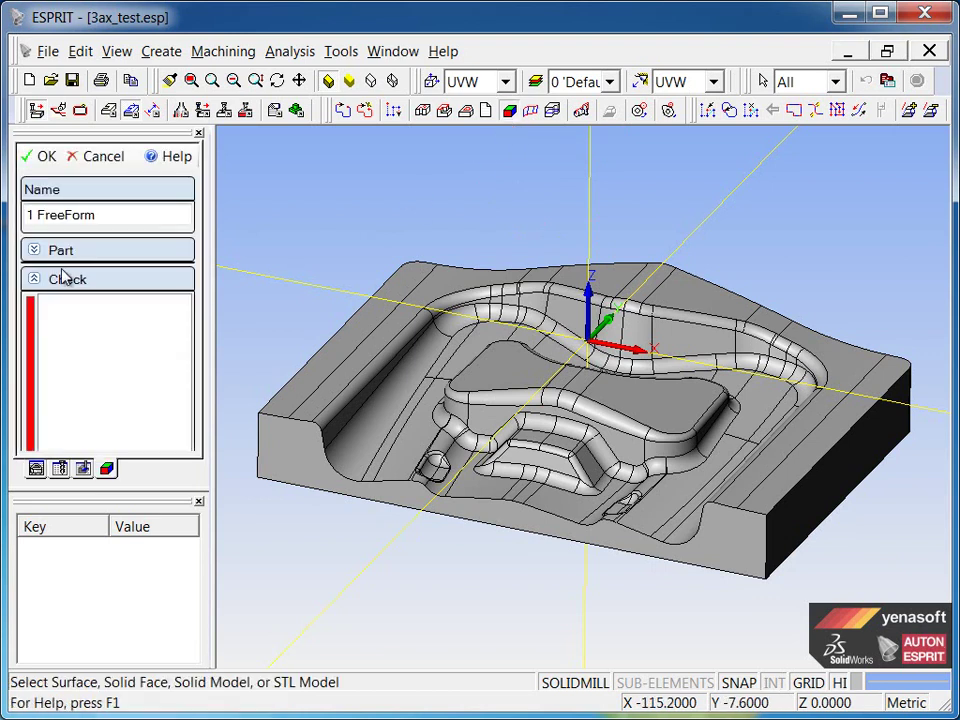
pyautogui.click(62, 279)
pyautogui.click(63, 252)
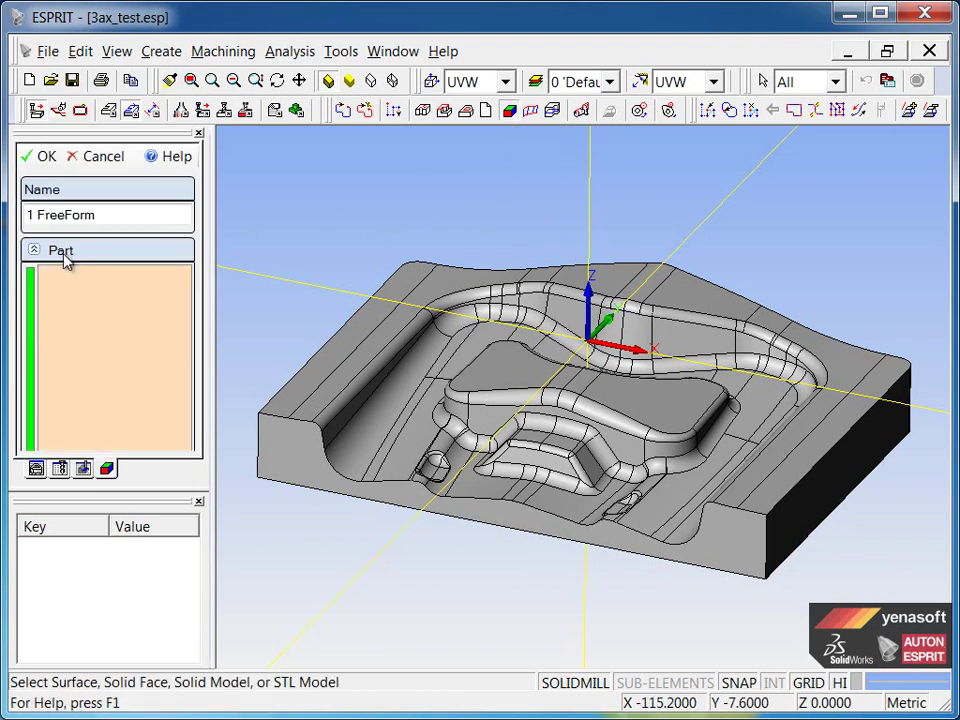
pyautogui.click(433, 284)
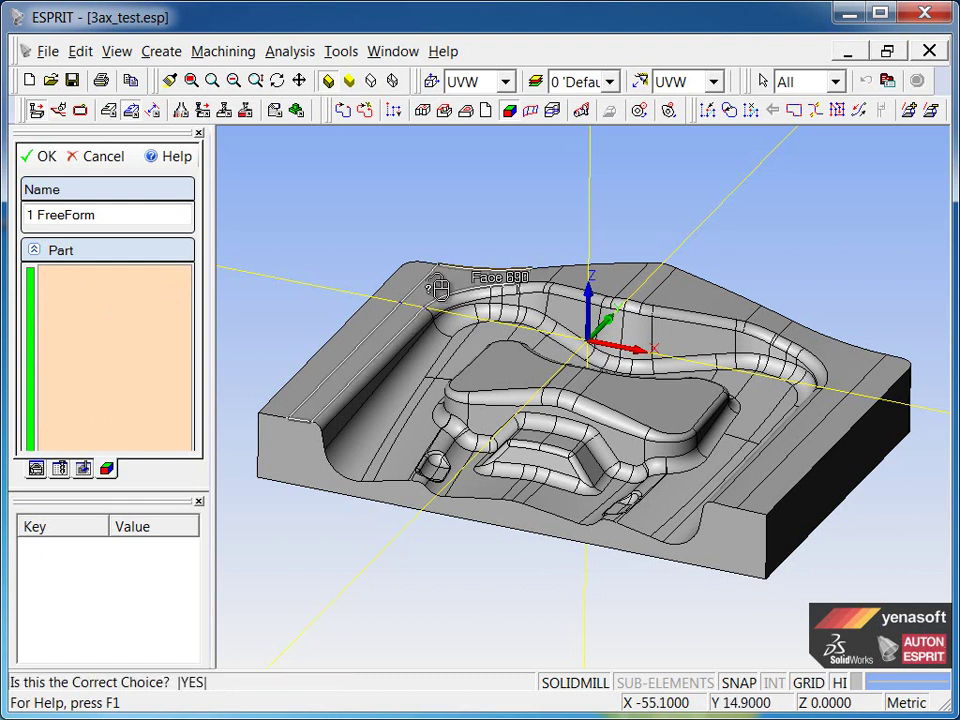
pyautogui.click(437, 288)
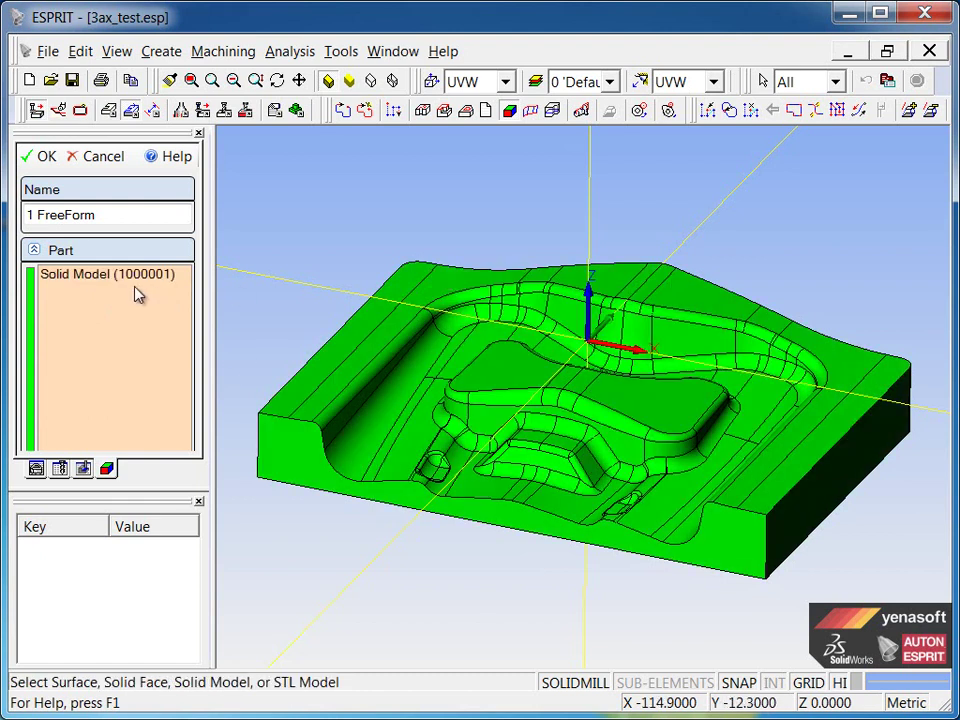
pyautogui.click(129, 285)
pyautogui.rightClick(129, 285)
pyautogui.click(189, 323)
# Pick top faces 690, 686, 386, 578, 570 and 566 as Part faces
pyautogui.click(427, 288)
pyautogui.click(433, 290)
pyautogui.click(407, 268)
pyautogui.click(407, 268)
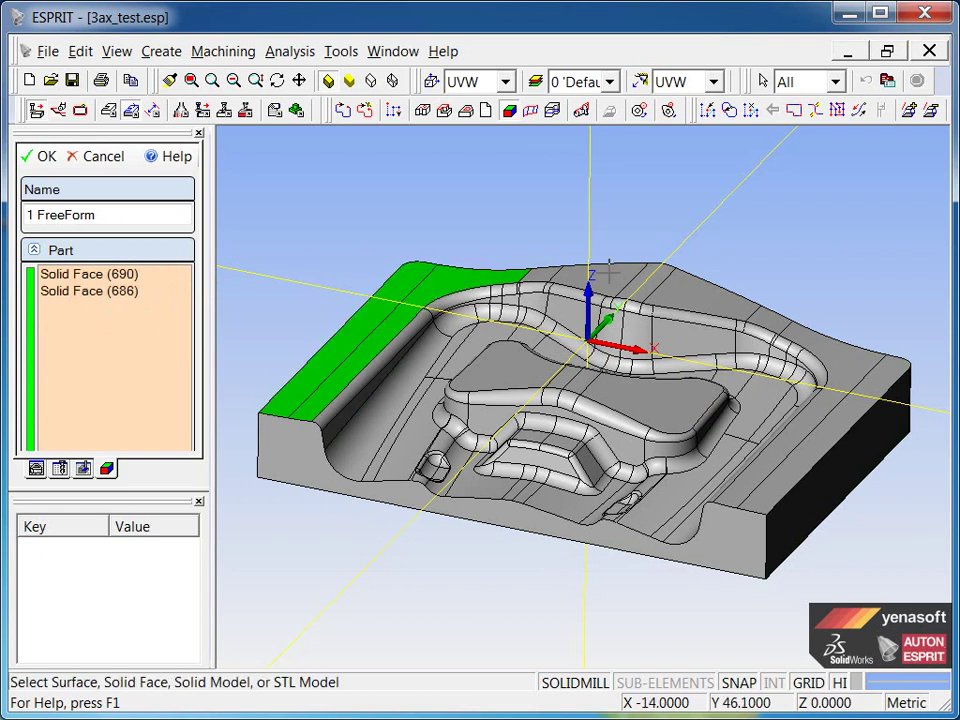
pyautogui.click(553, 272)
pyautogui.click(553, 272)
pyautogui.click(585, 275)
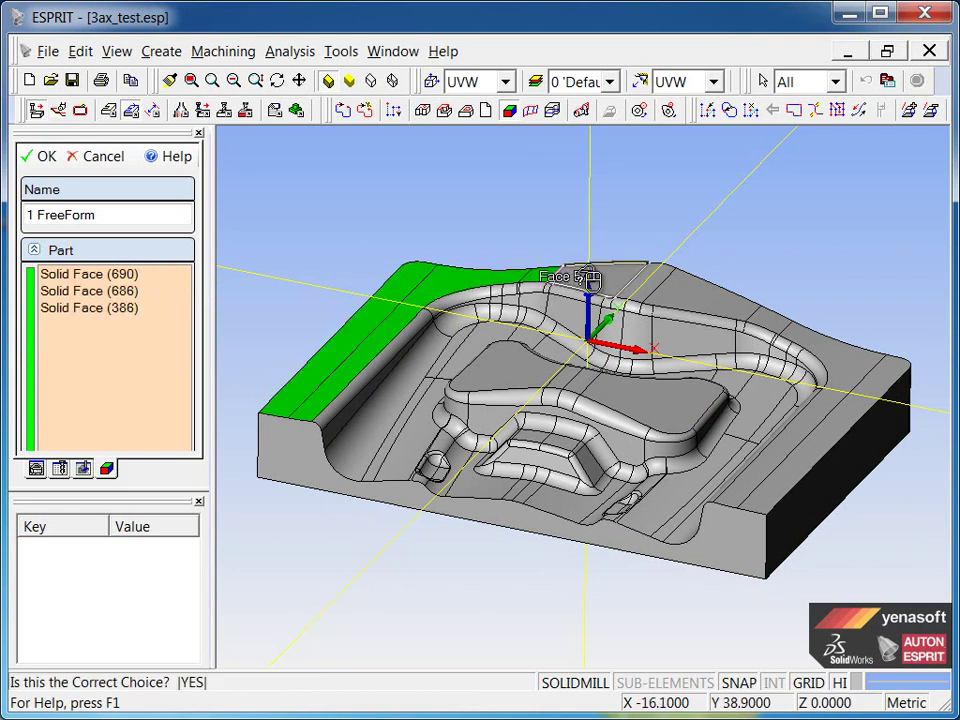
pyautogui.click(585, 275)
pyautogui.click(632, 282)
pyautogui.click(632, 282)
pyautogui.click(655, 287)
pyautogui.click(658, 286)
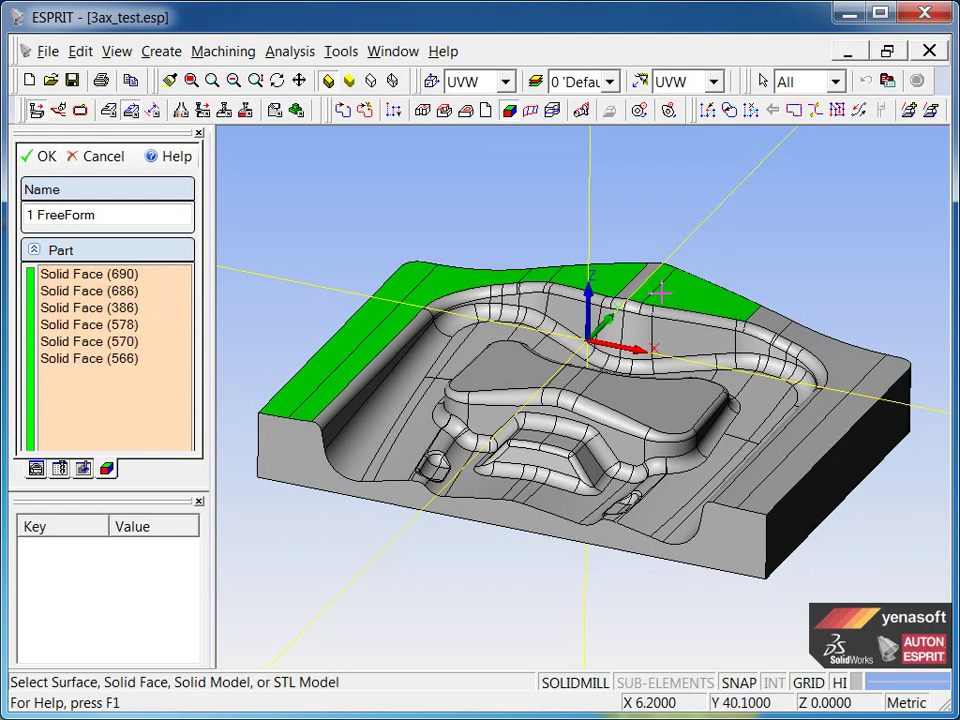
# Add pocket wall face 694 and fillet face 530 as Check faces
pyautogui.click(45, 250)
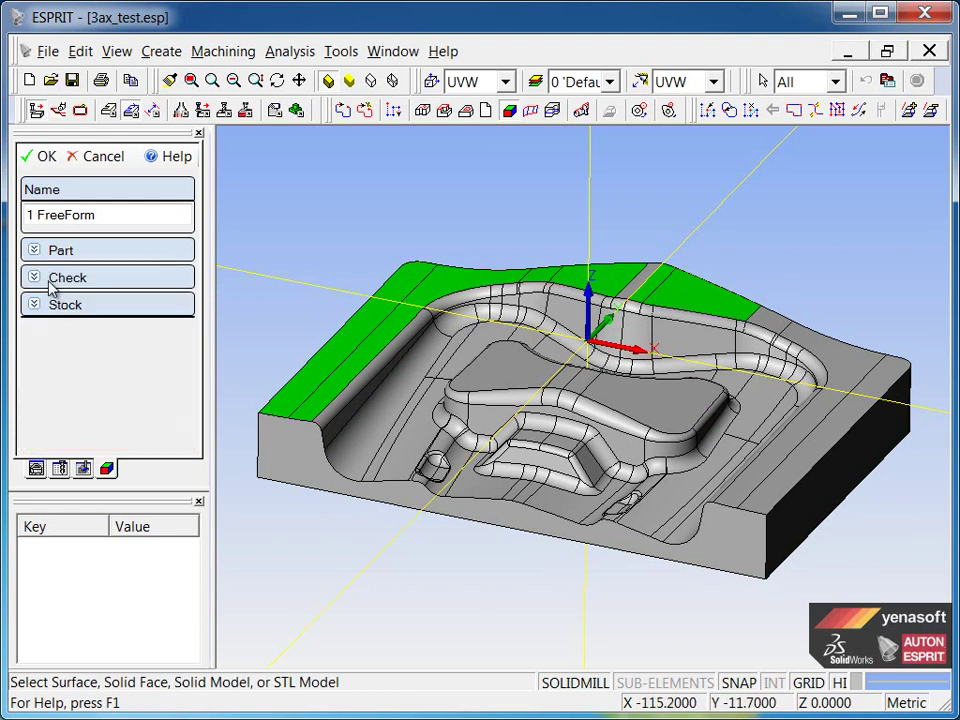
pyautogui.click(54, 278)
pyautogui.click(83, 327)
pyautogui.click(424, 320)
pyautogui.click(424, 320)
pyautogui.click(467, 299)
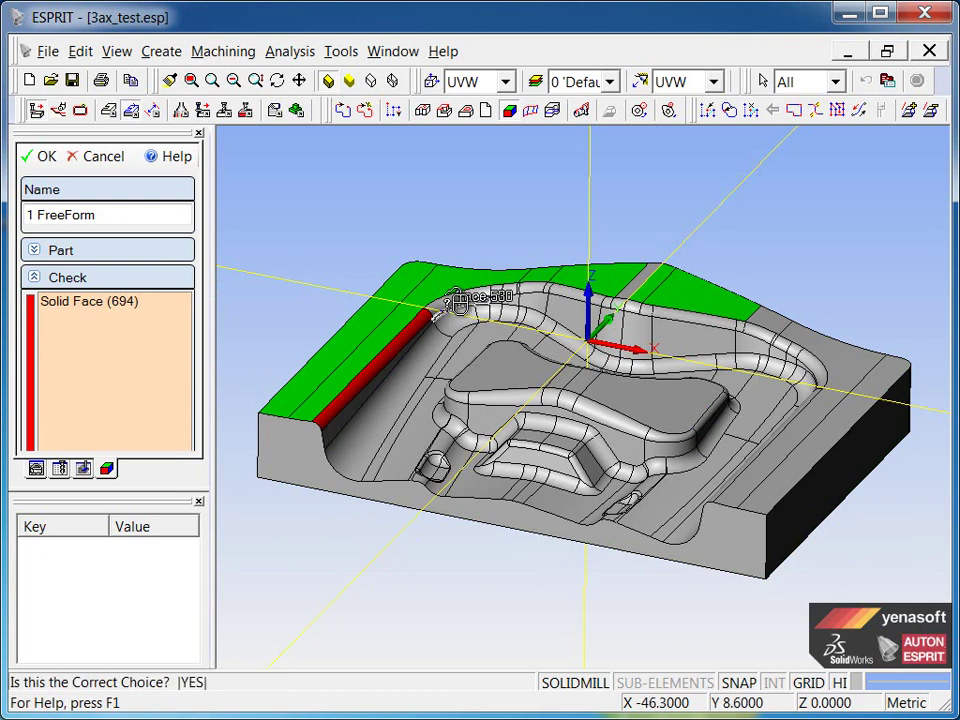
pyautogui.click(467, 299)
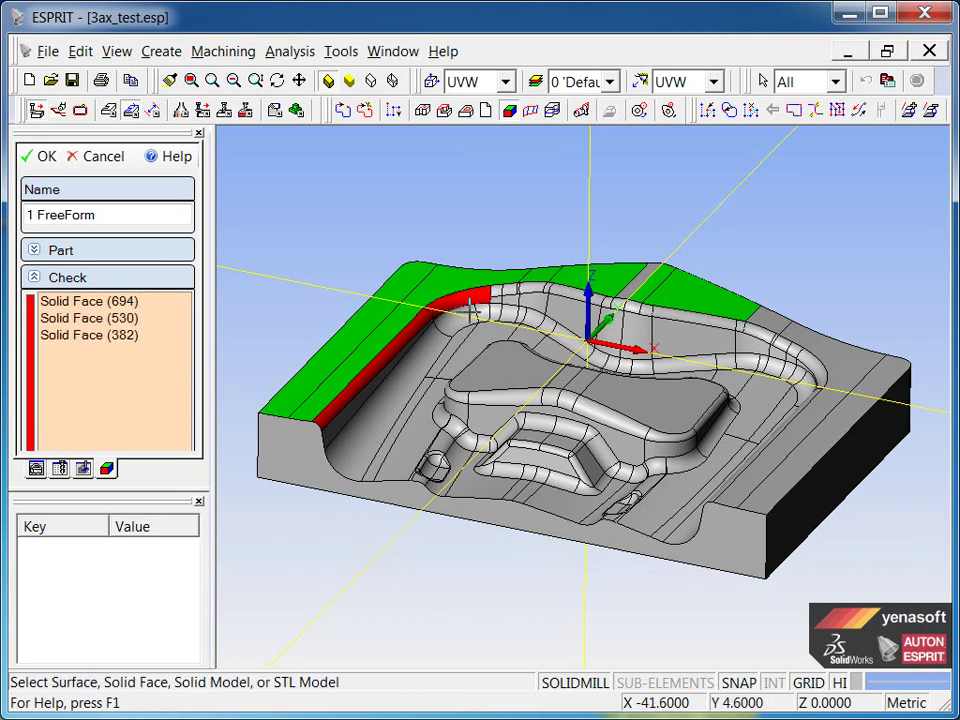
# Finish the freeform feature and start a SolidMill Mold Z-Level Roughing operation
pyautogui.click(100, 157)
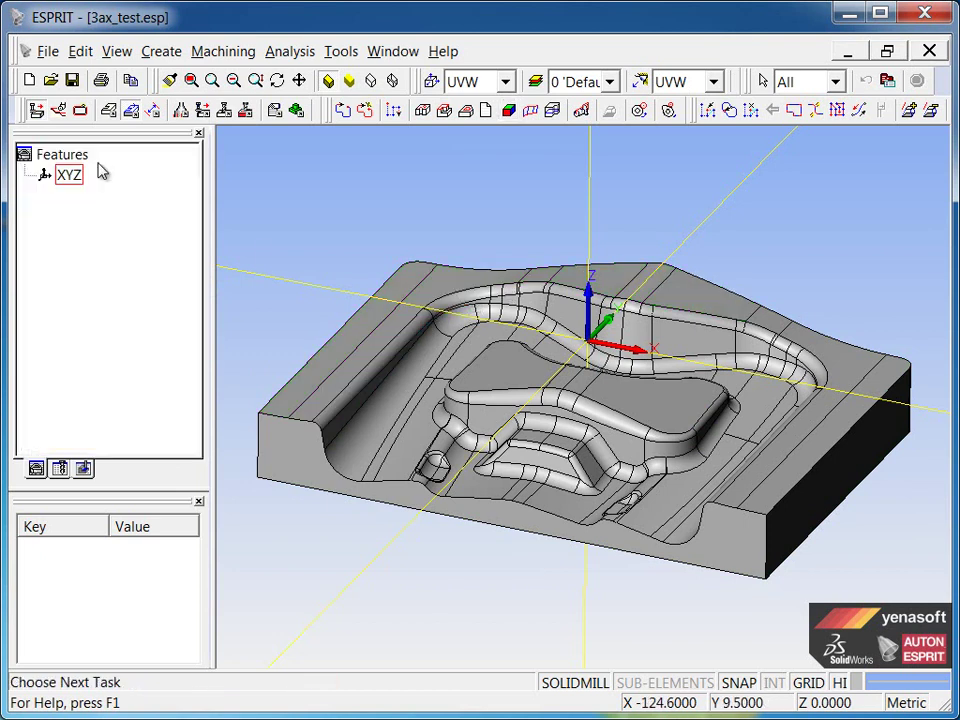
pyautogui.click(247, 112)
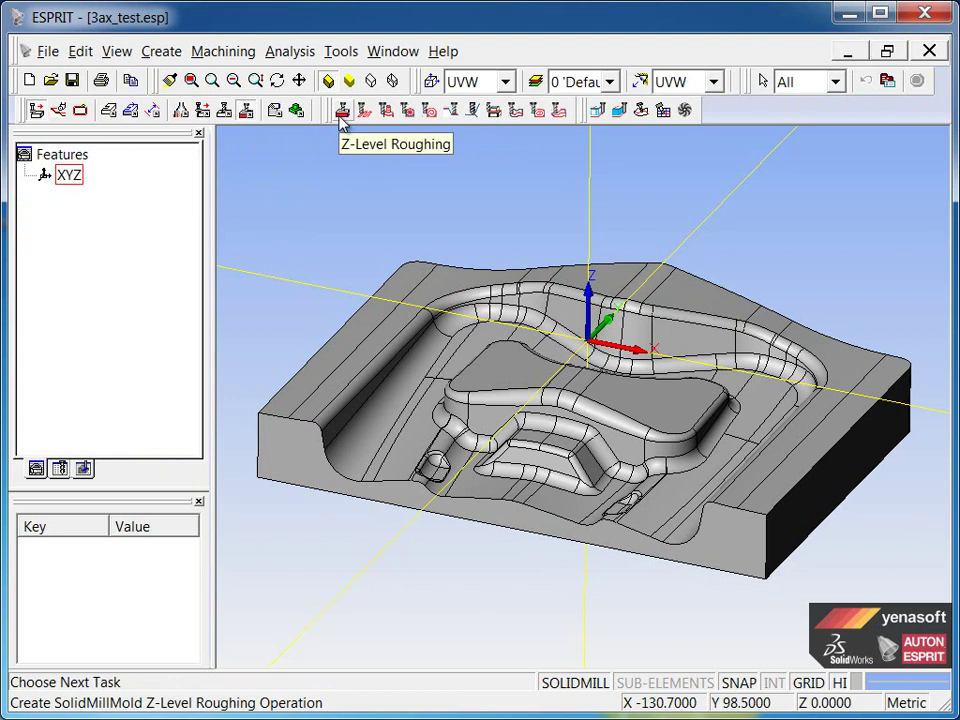
pyautogui.click(342, 116)
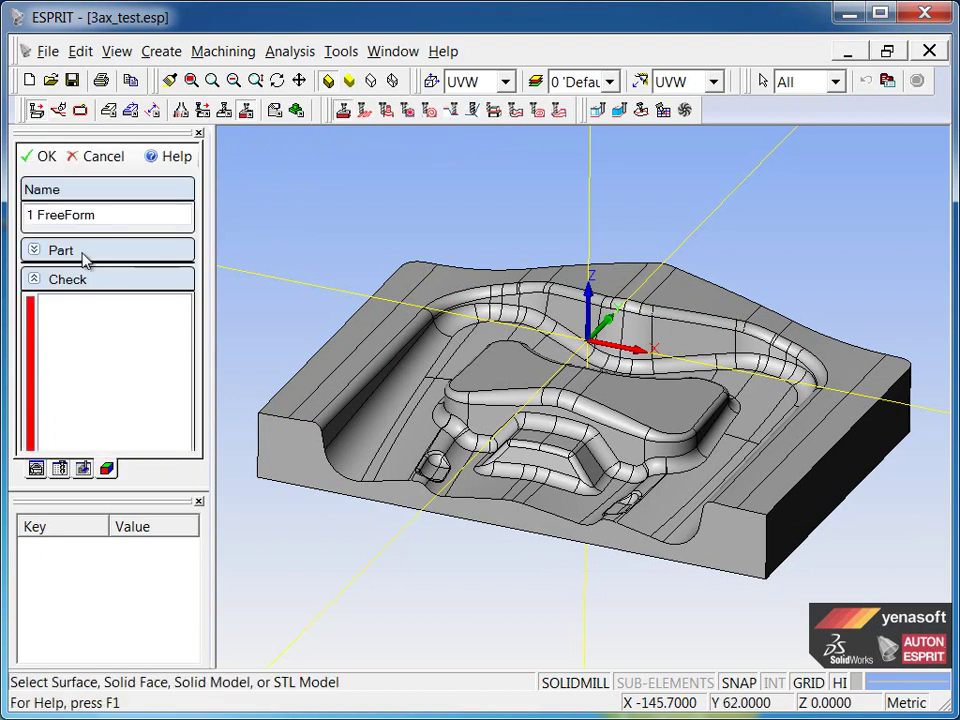
# Expand the Part list, then cancel the Z-Level Roughing setup
pyautogui.click(86, 252)
pyautogui.click(97, 157)
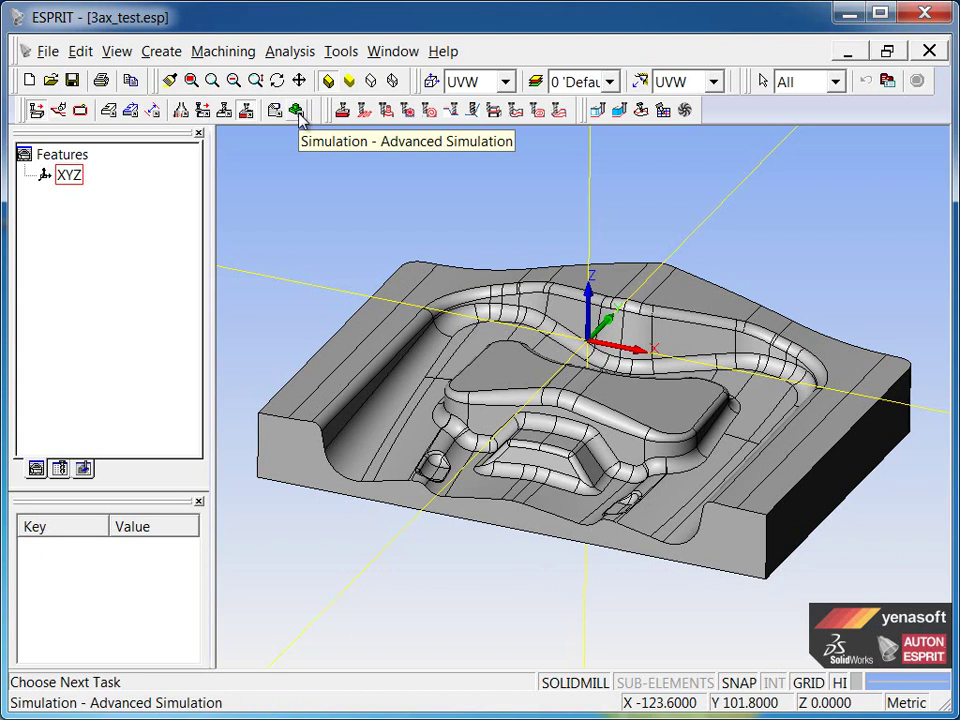
# Show the tool list, where d25r2 sits under Unassigned
pyautogui.click(60, 469)
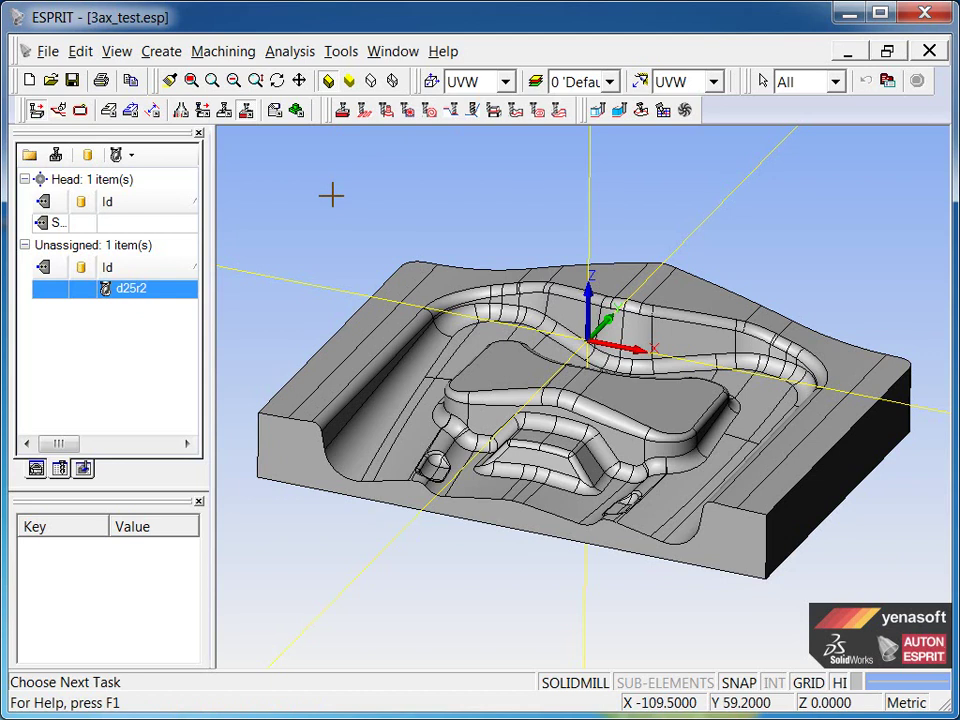
# Switch the left panel from the tool list back to the Features tree
pyautogui.click(35, 468)
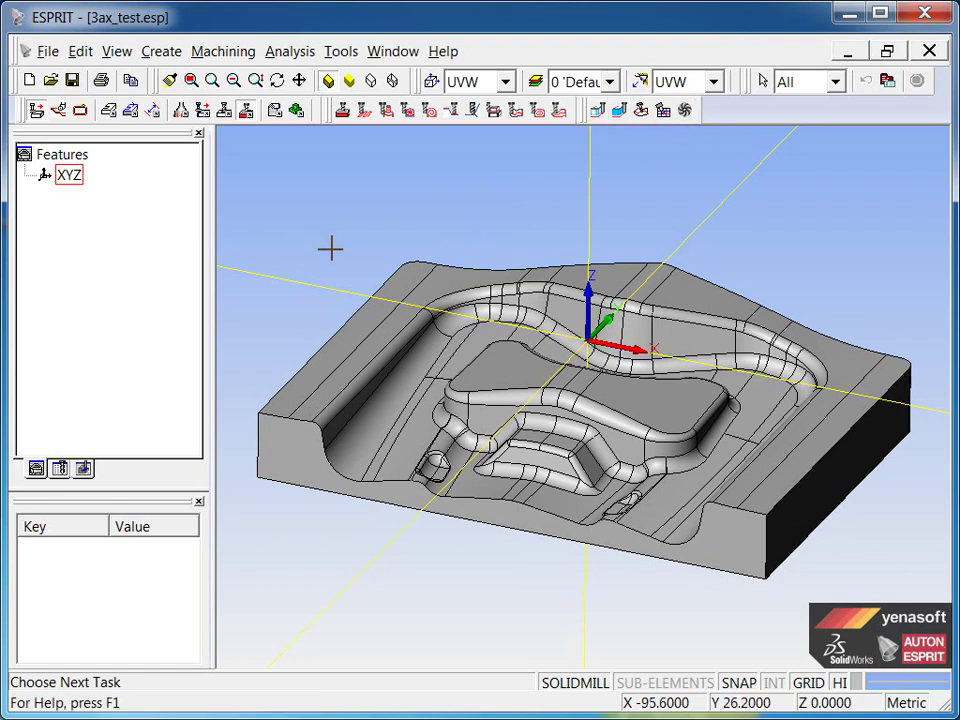
# Start a Z-Level Roughing operation with the whole solid mold model selected as the part
pyautogui.click(347, 112)
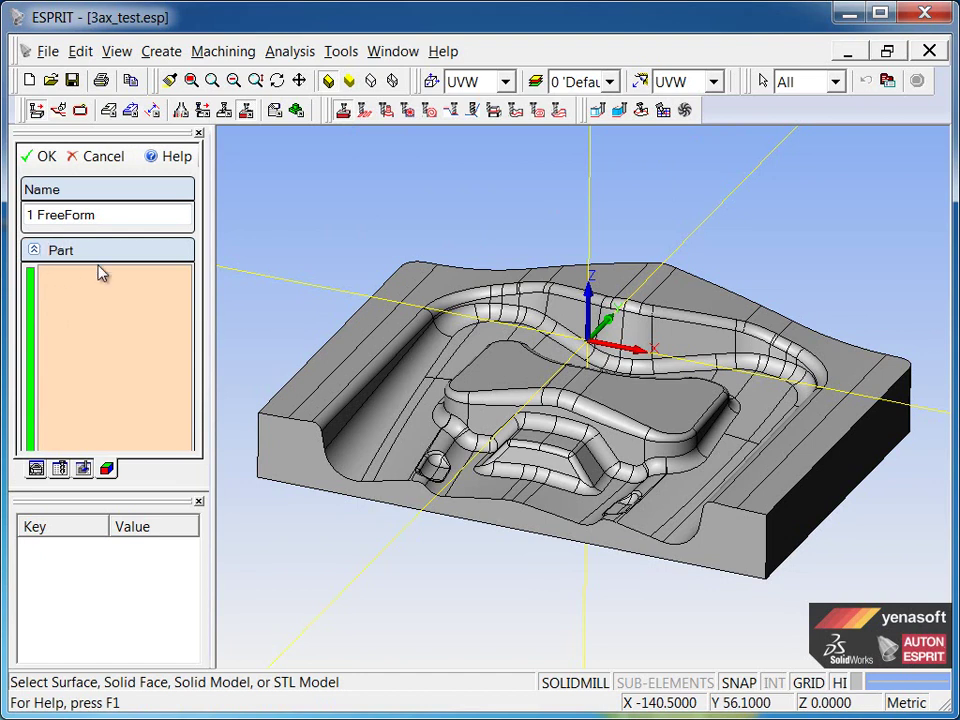
pyautogui.click(432, 291)
pyautogui.click(433, 291)
pyautogui.click(436, 290)
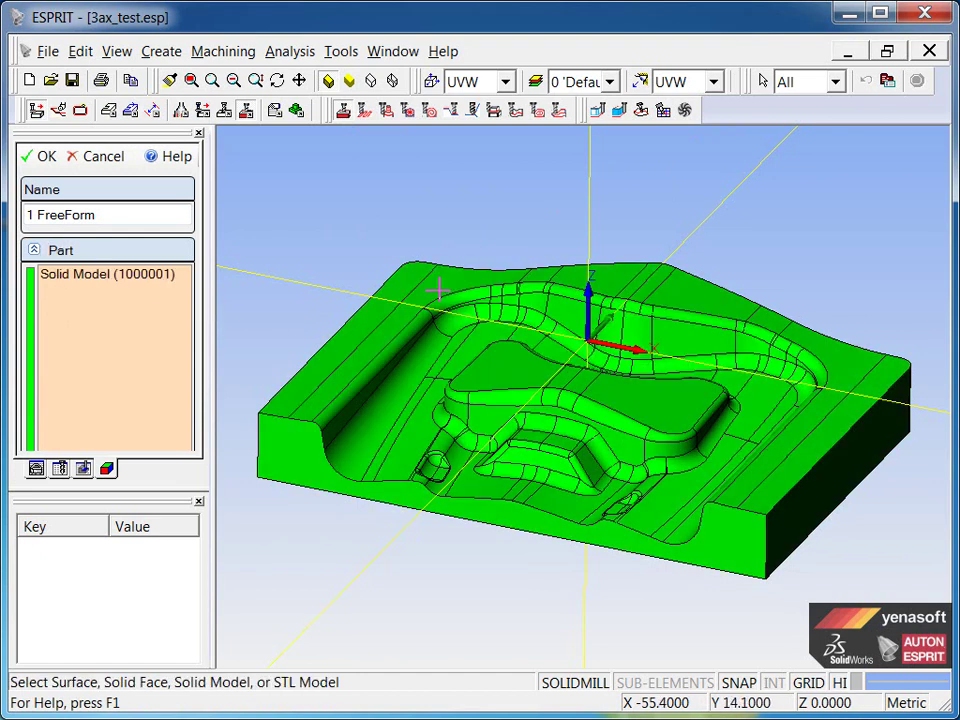
pyautogui.click(46, 157)
pyautogui.click(50, 163)
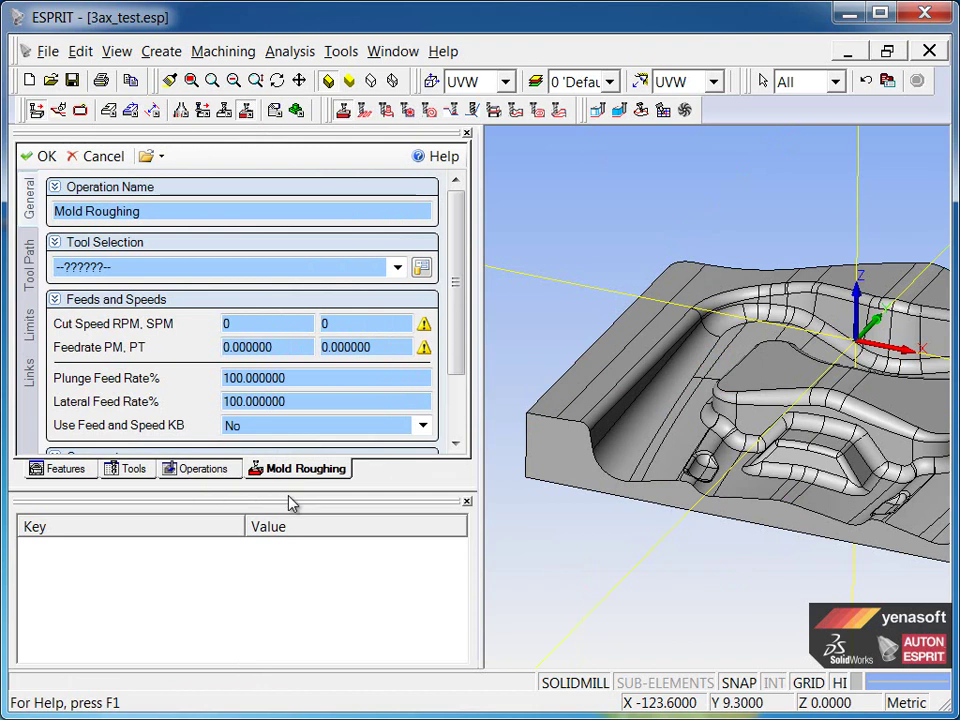
# Assign the d25r2 tool with 2500 RPM cut speed and a 3500 feedrate
pyautogui.moveTo(289, 489); pyautogui.dragTo(283, 575)
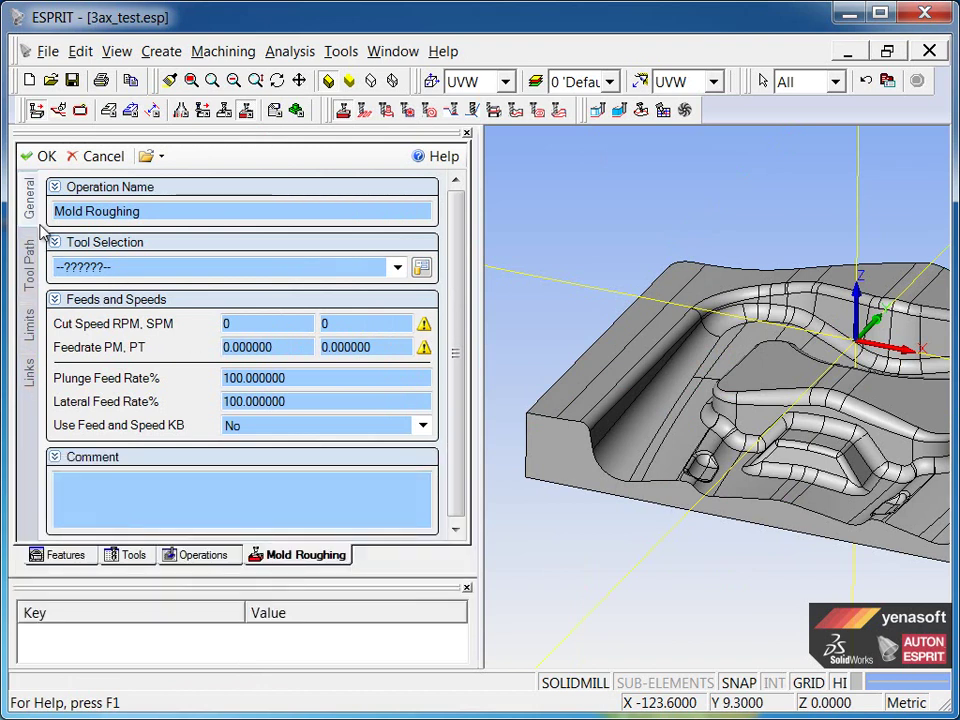
pyautogui.click(132, 267)
pyautogui.click(112, 299)
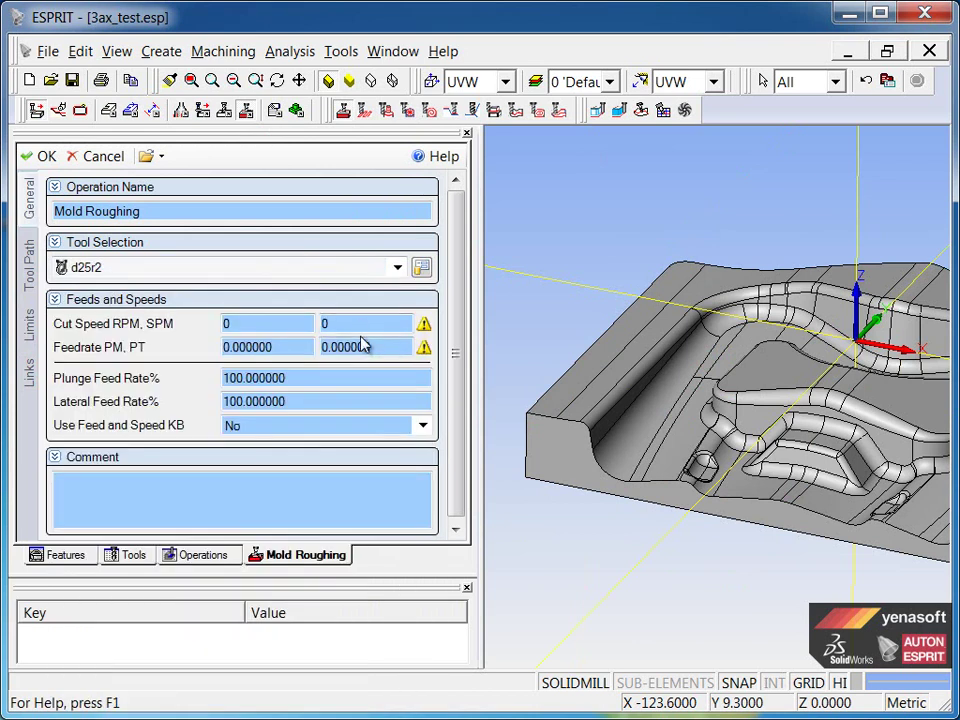
pyautogui.click(245, 324)
pyautogui.moveTo(245, 324); pyautogui.dragTo(165, 332)
pyautogui.write('2500')
pyautogui.moveTo(293, 347); pyautogui.dragTo(210, 358)
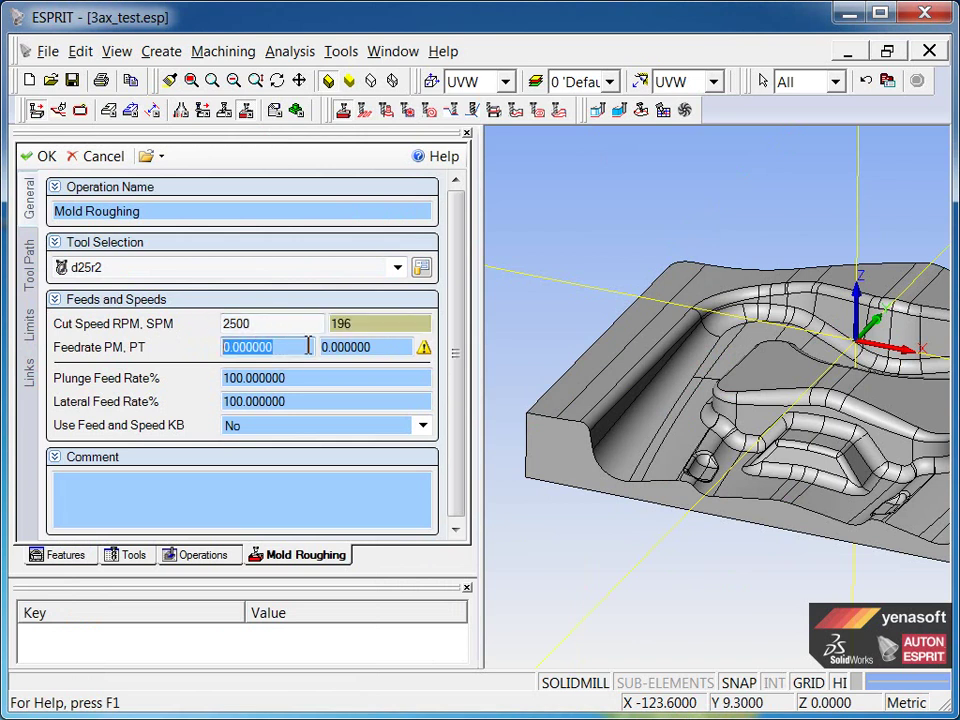
pyautogui.write('3500')
pyautogui.moveTo(371, 346)
pyautogui.mouseDown()
pyautogui.moveTo(343, 347)
pyautogui.moveTo(386, 347)
pyautogui.mouseUp()
pyautogui.click(386, 347)
# Set plunge and lateral feed rates to 100% and keep Use Feed and Speed KB at No
pyautogui.click(295, 377)
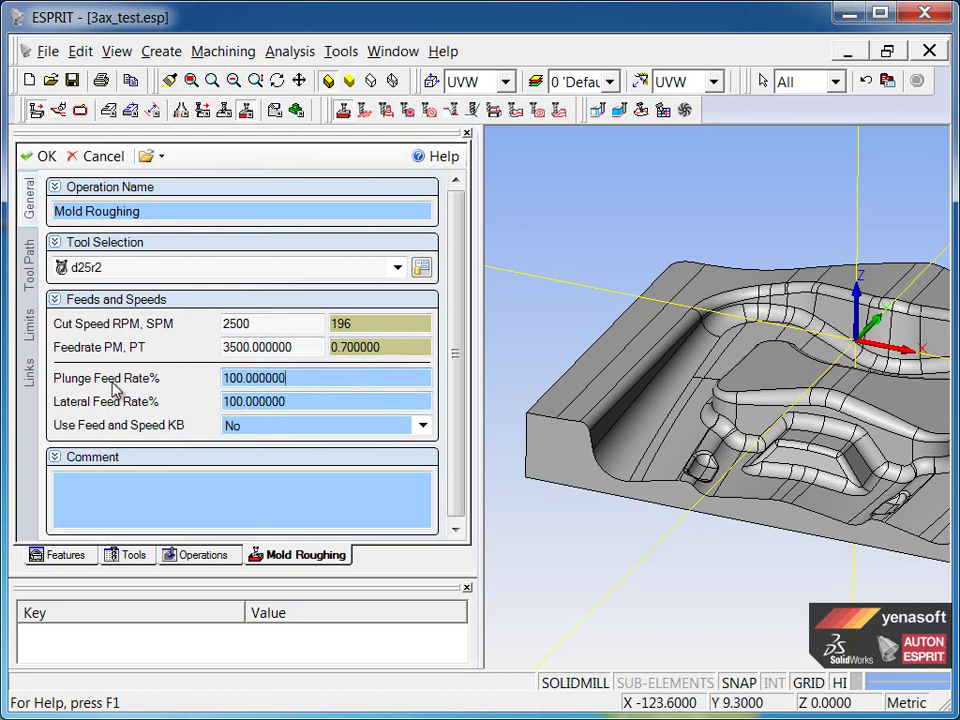
pyautogui.moveTo(302, 379); pyautogui.dragTo(195, 388)
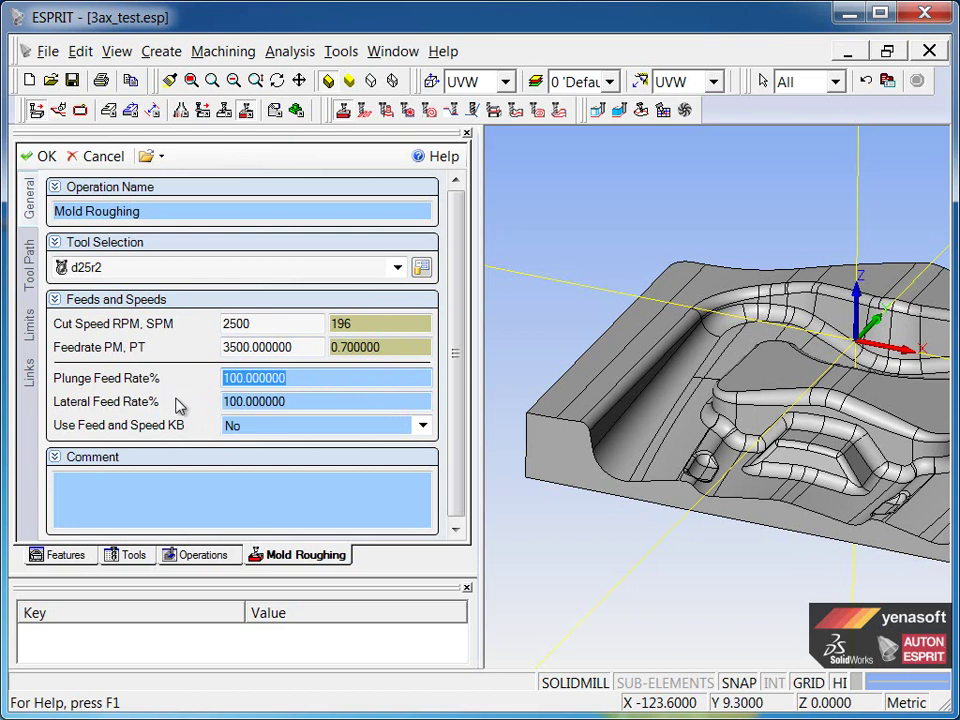
pyautogui.write('50')
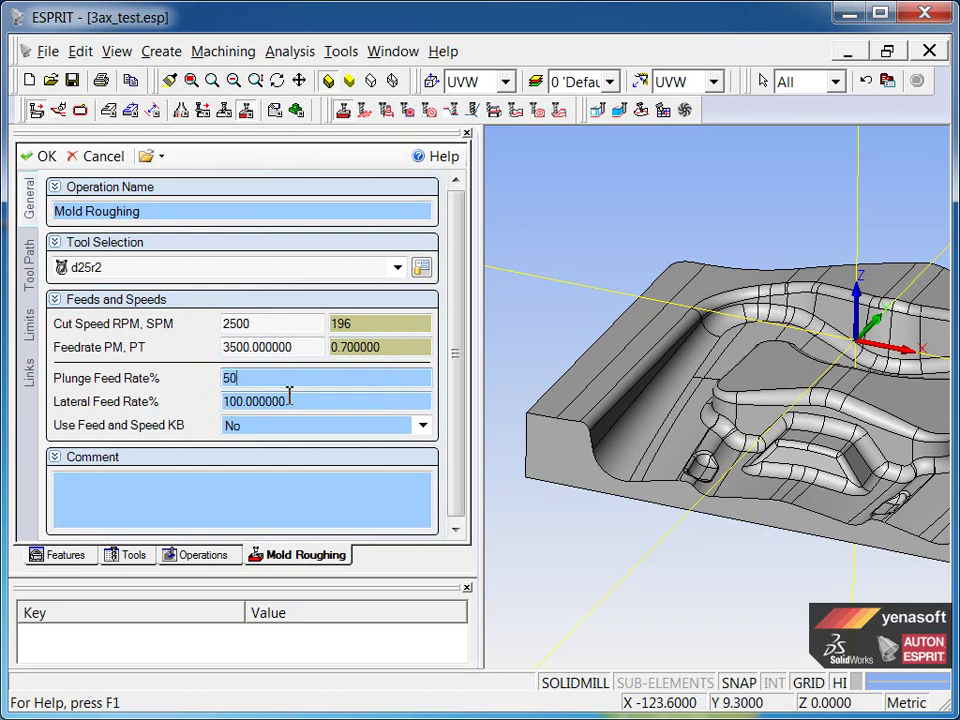
pyautogui.press('Tab')
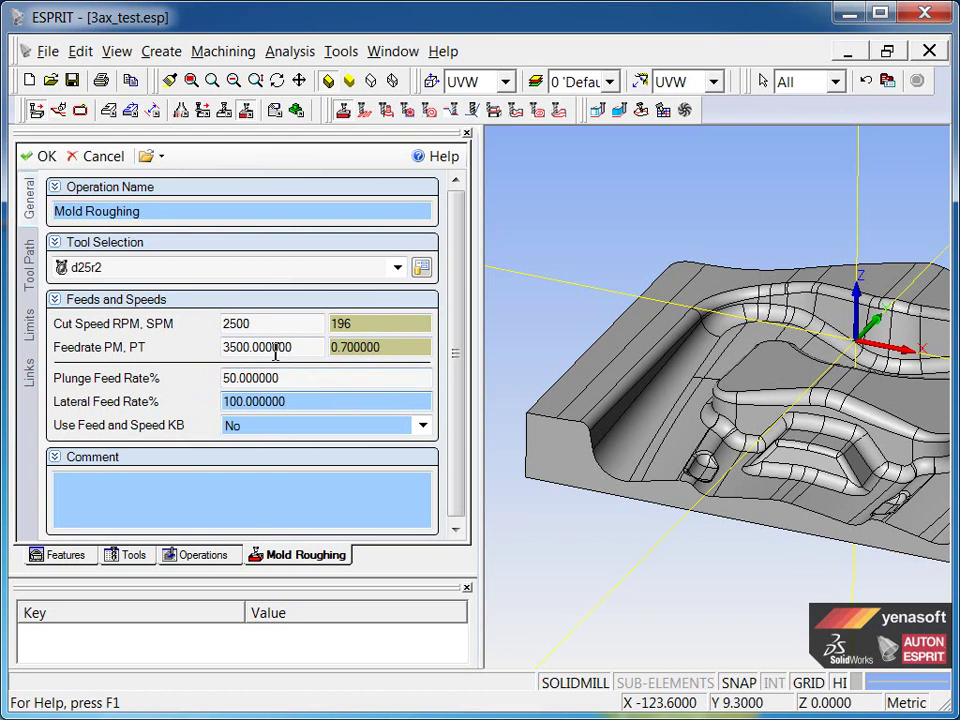
pyautogui.click(285, 378)
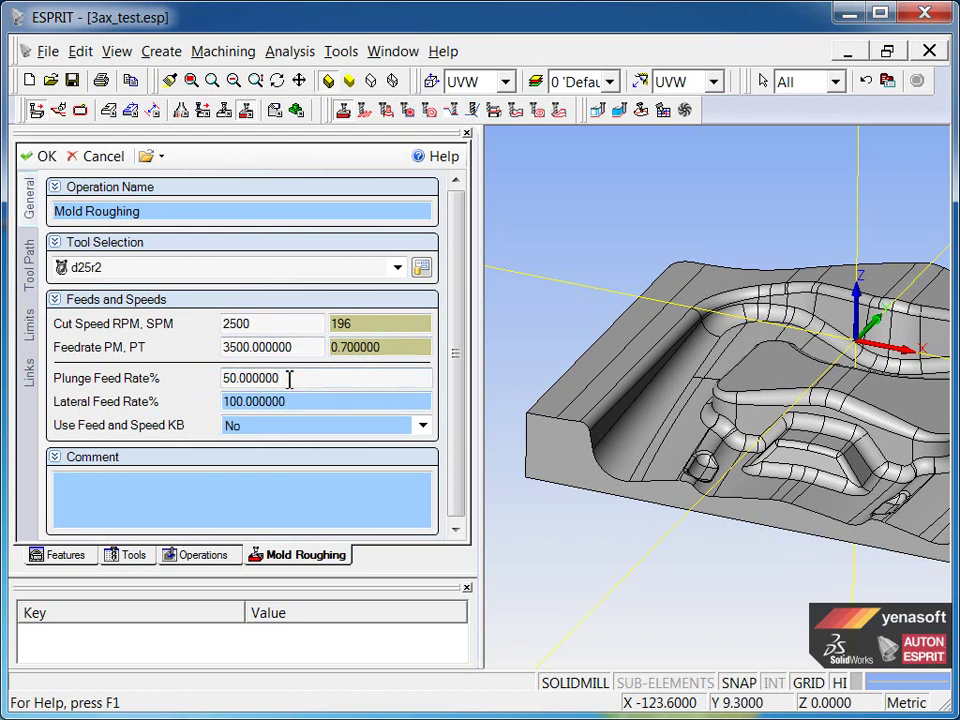
pyautogui.moveTo(293, 378); pyautogui.dragTo(212, 388)
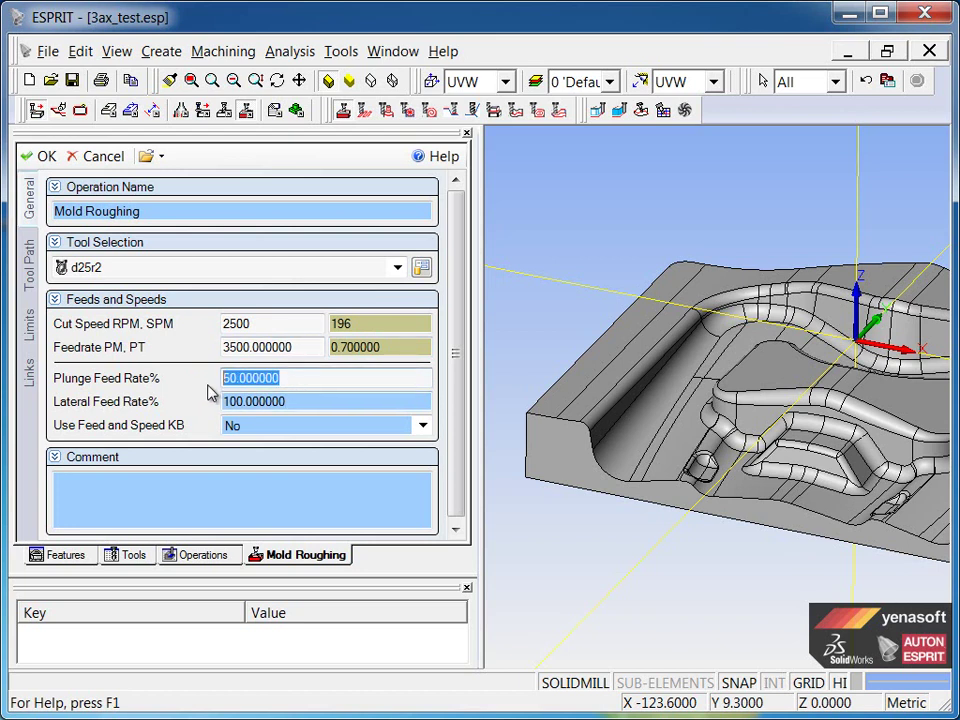
pyautogui.write('0')
pyautogui.press('BackSpace')
pyautogui.write('100')
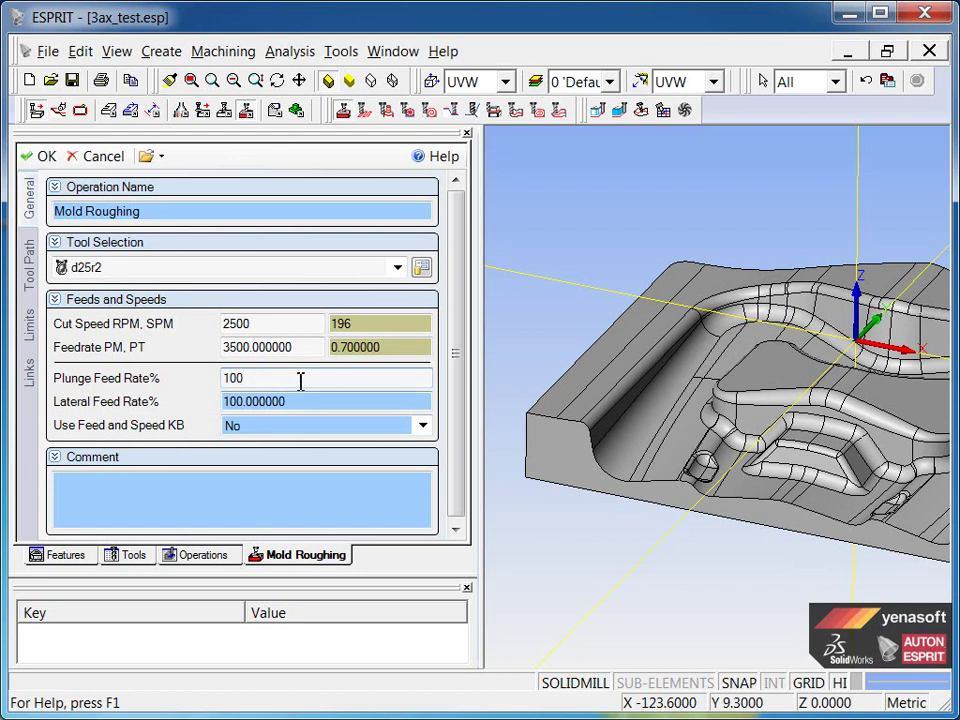
pyautogui.click(300, 401)
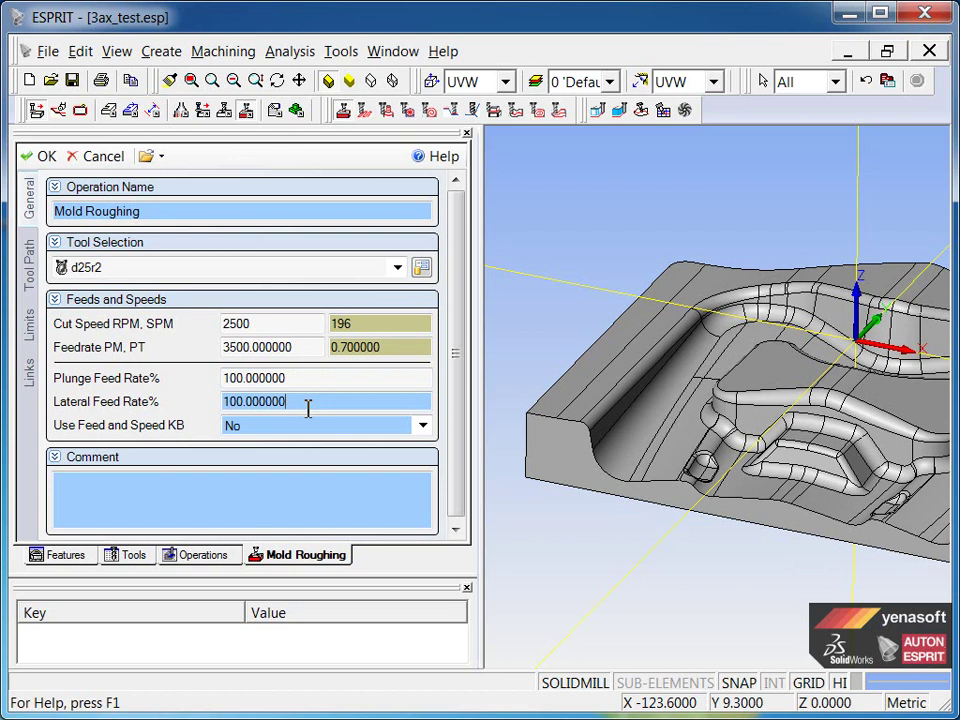
pyautogui.doubleClick(241, 347)
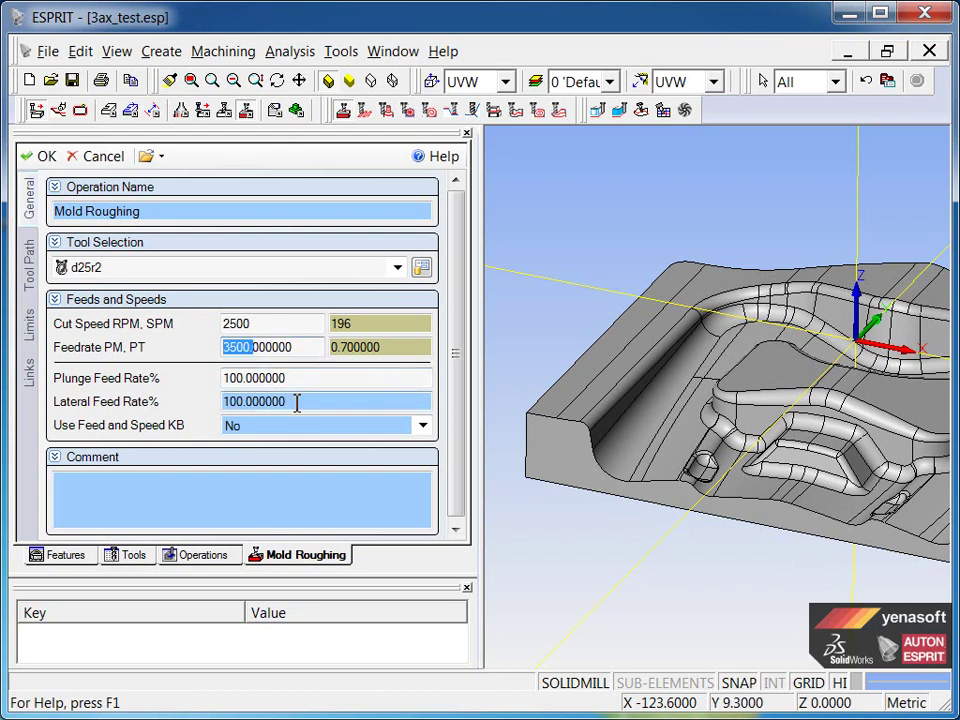
pyautogui.moveTo(296, 401); pyautogui.dragTo(243, 401)
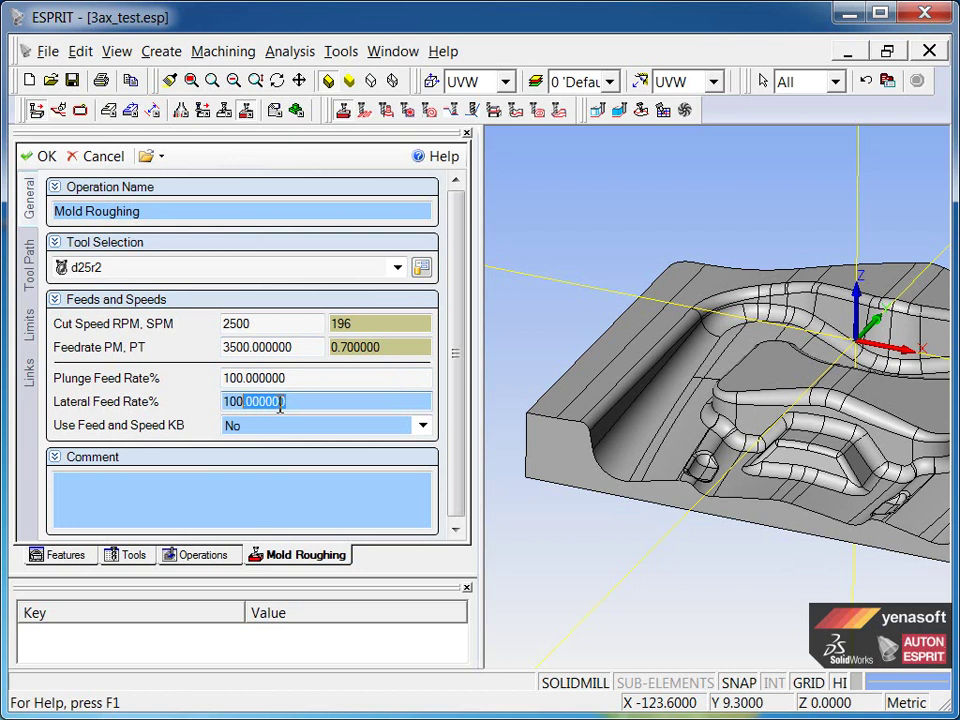
pyautogui.click(292, 401)
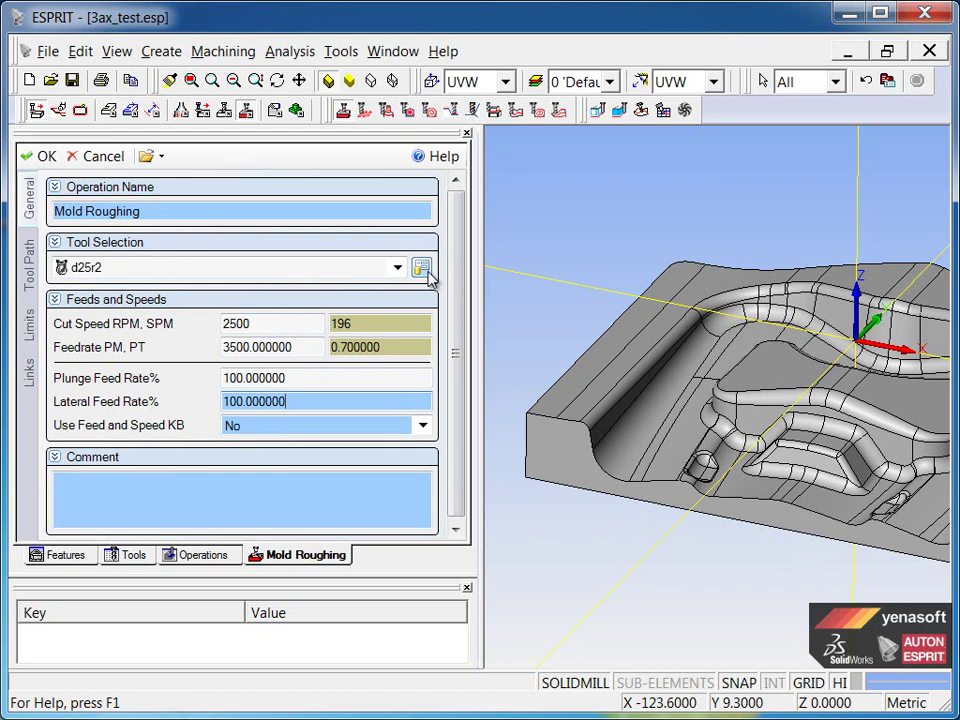
pyautogui.click(306, 428)
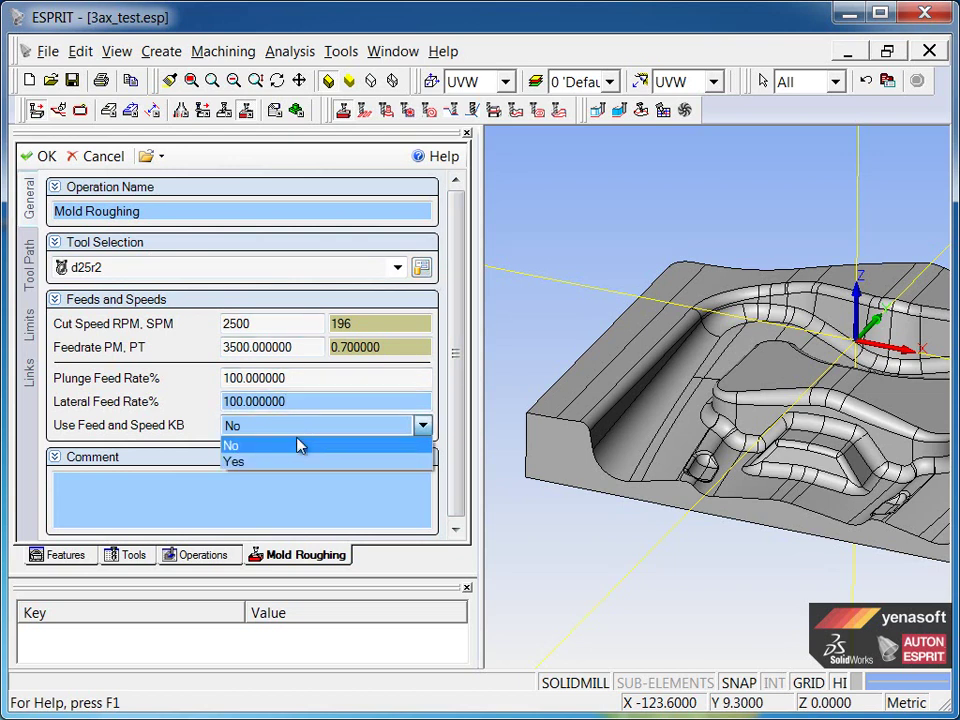
pyautogui.click(197, 428)
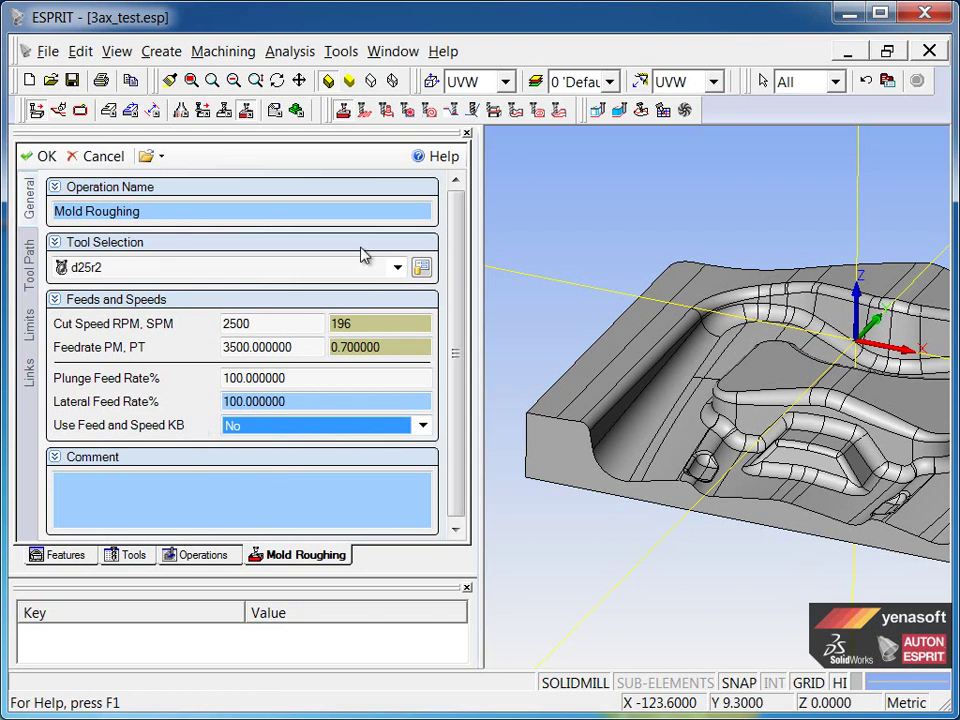
# On the Tool Path page, set wall and floor stock allowance to 0.5
pyautogui.click(31, 272)
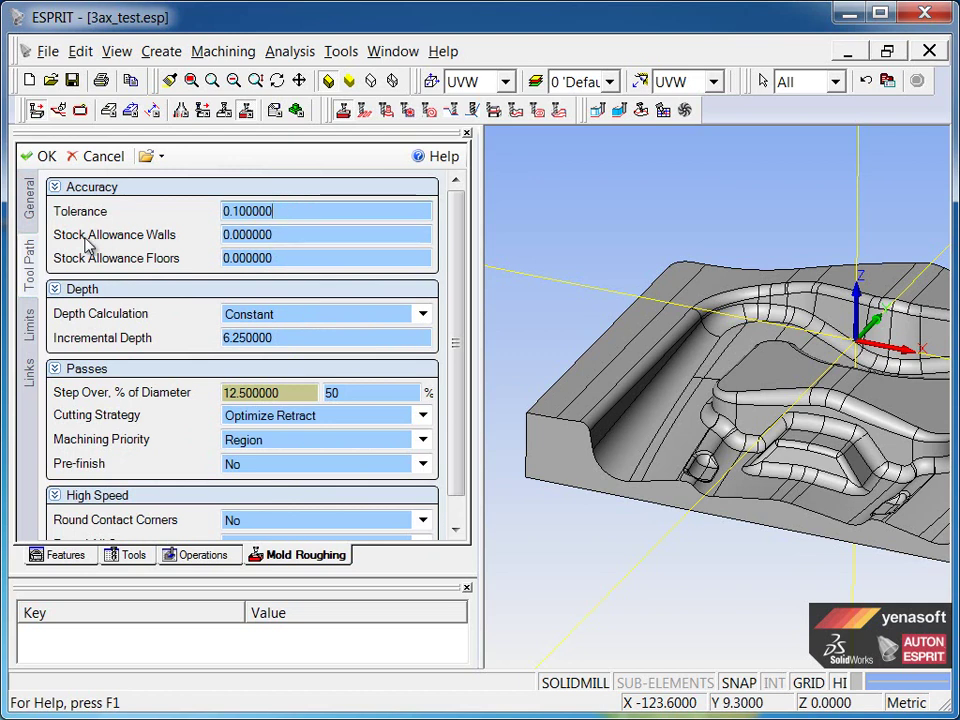
pyautogui.click(289, 240)
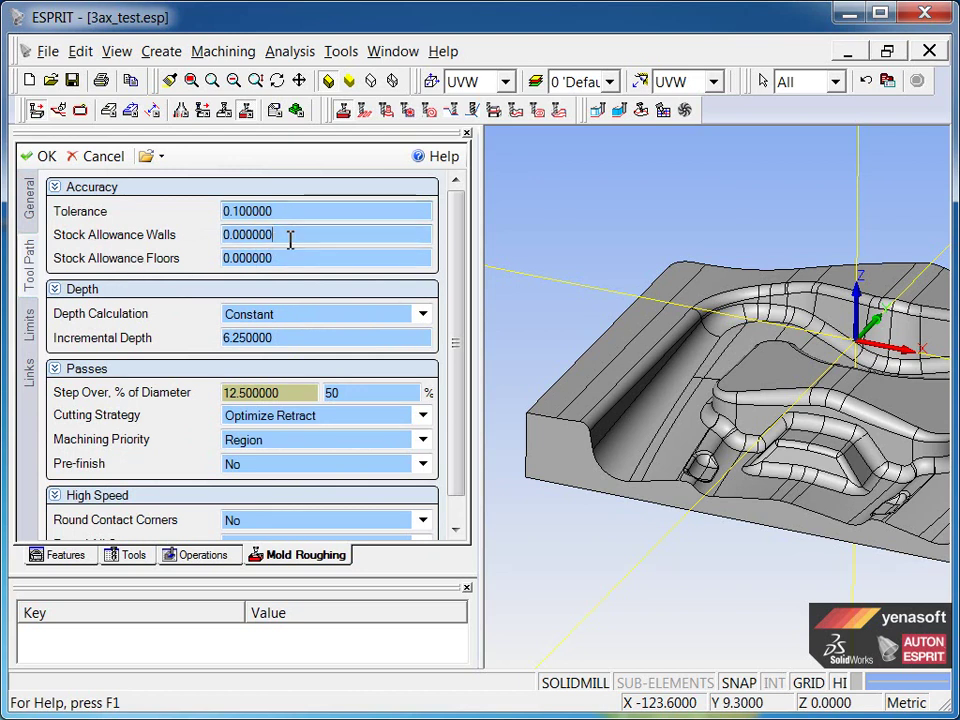
pyautogui.press('BackSpace')
pyautogui.press('BackSpace')
pyautogui.press('BackSpace')
pyautogui.press('BackSpace')
pyautogui.press('BackSpace')
pyautogui.press('BackSpace')
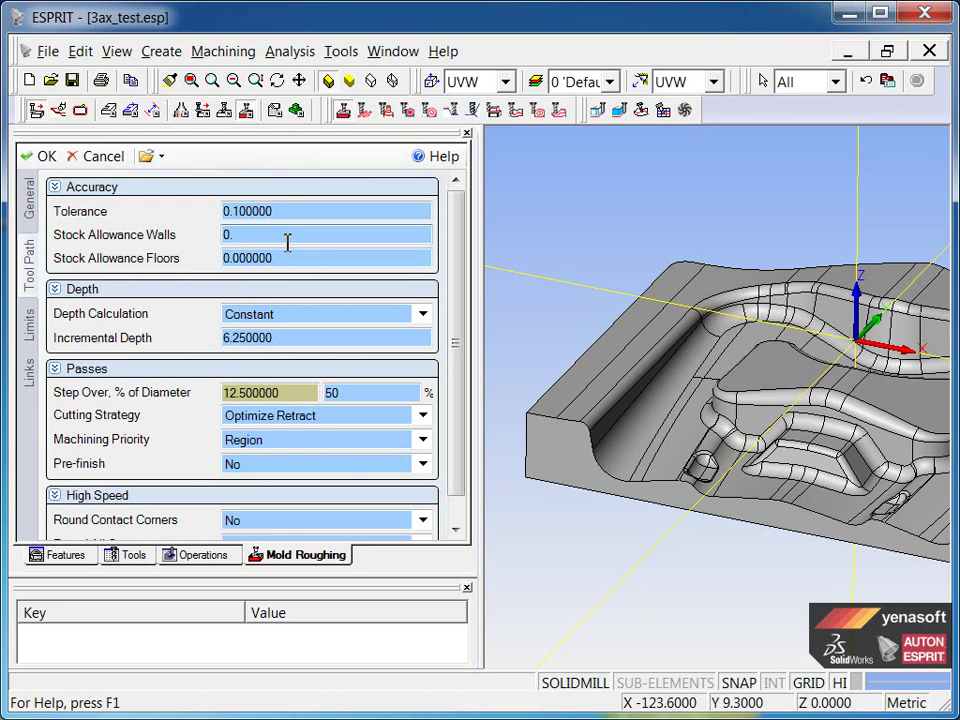
pyautogui.write('5')
pyautogui.moveTo(230, 258); pyautogui.dragTo(313, 258)
pyautogui.write('5')
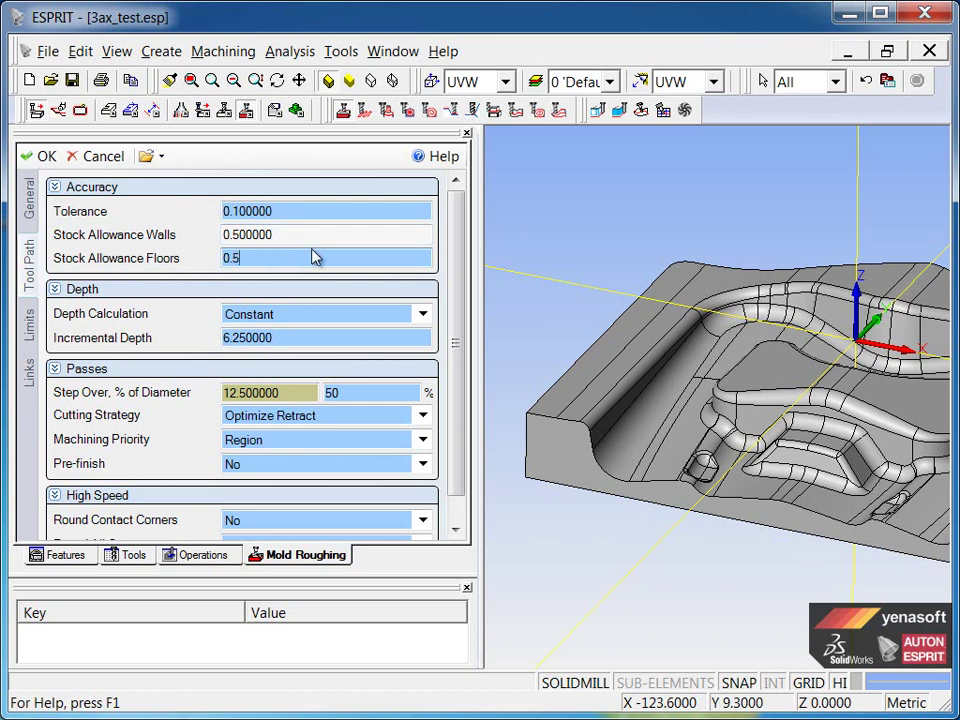
pyautogui.click(332, 235)
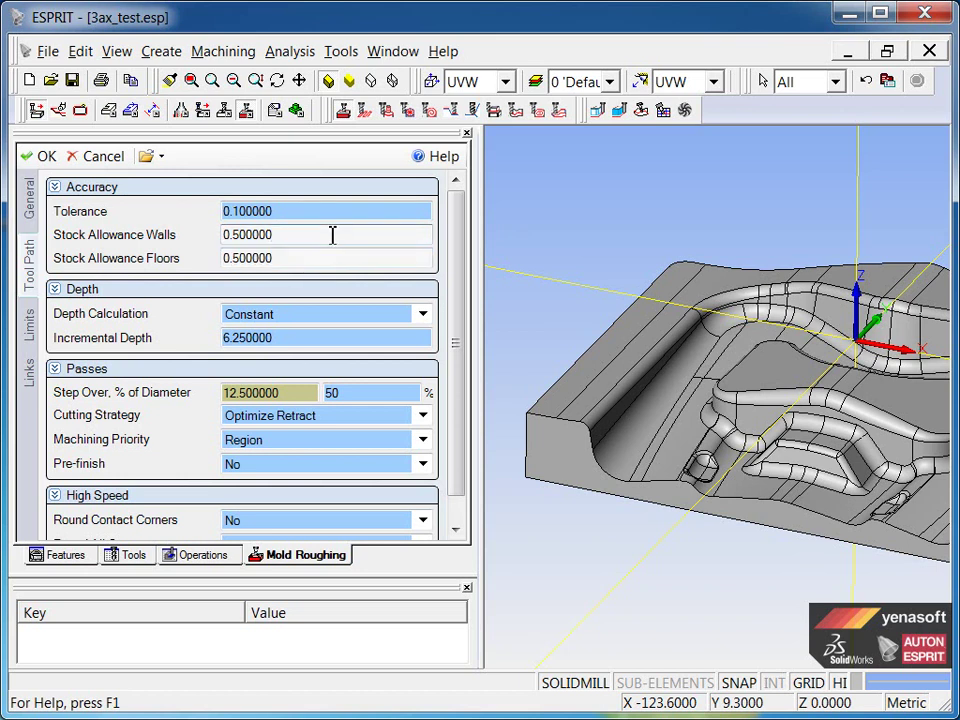
pyautogui.click(287, 316)
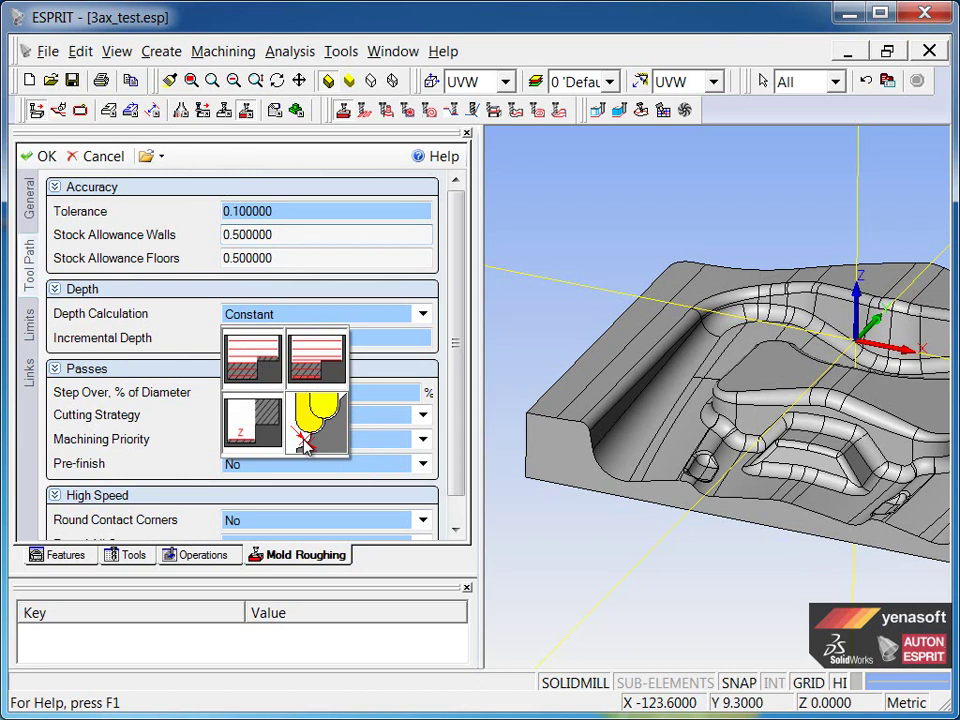
# Set depth calculation to Adaptive with a 0.5 incremental depth
pyautogui.click(312, 375)
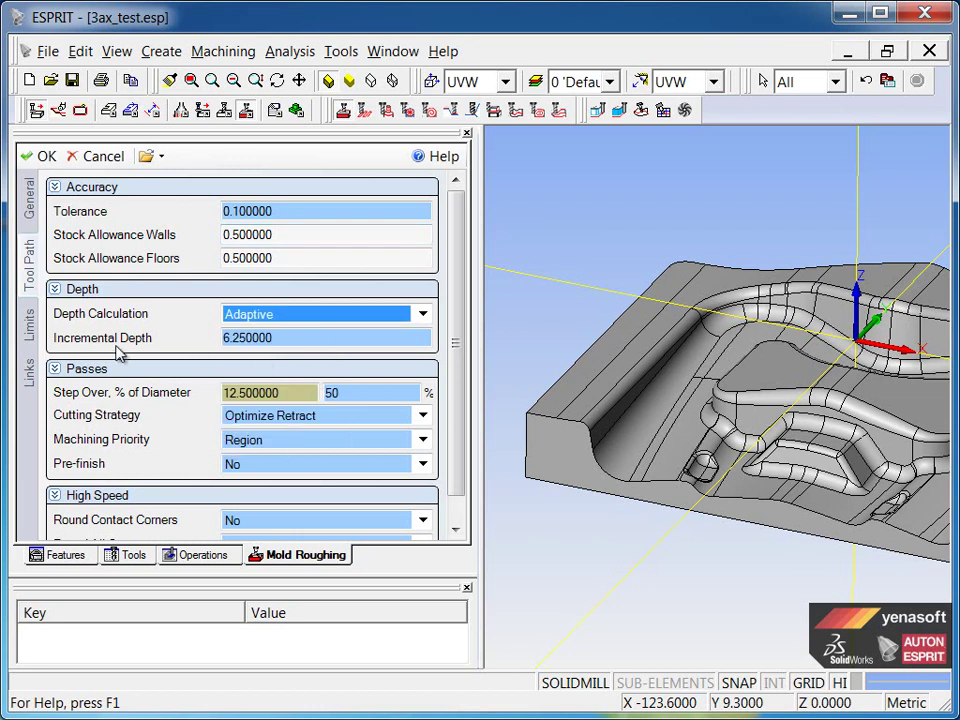
pyautogui.doubleClick(296, 338)
pyautogui.press('BackSpace')
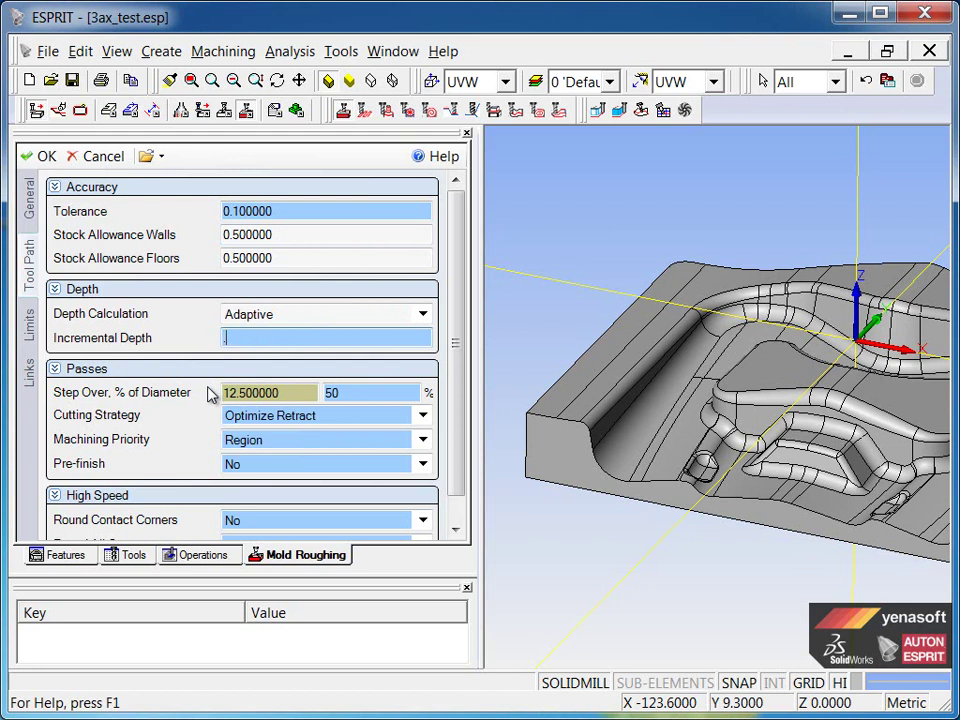
pyautogui.write('5')
pyautogui.click(373, 397)
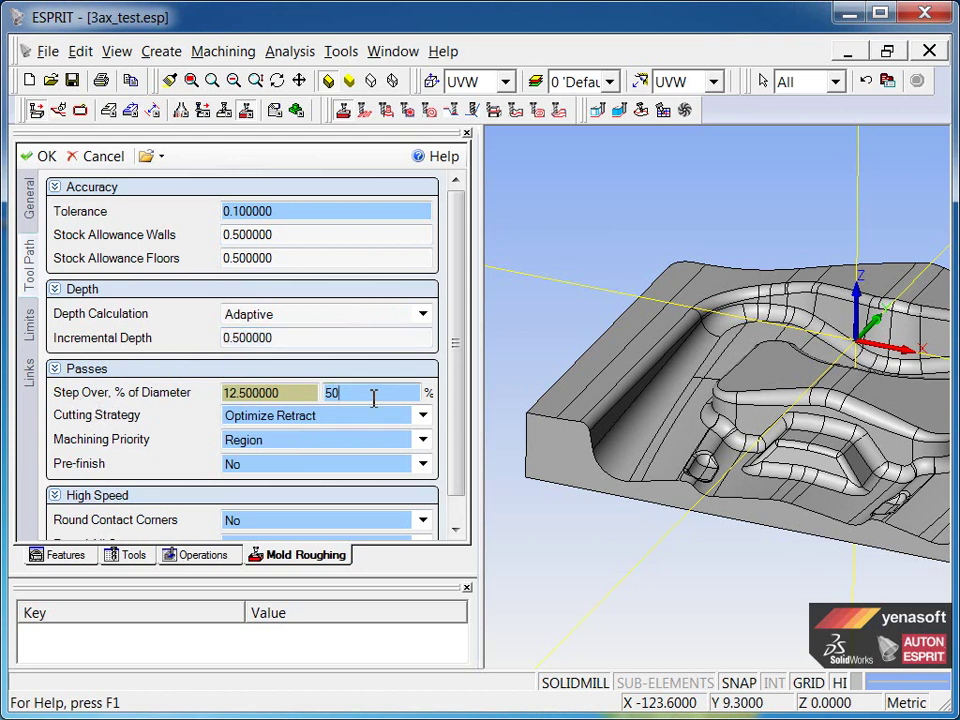
pyautogui.moveTo(276, 393); pyautogui.dragTo(223, 394)
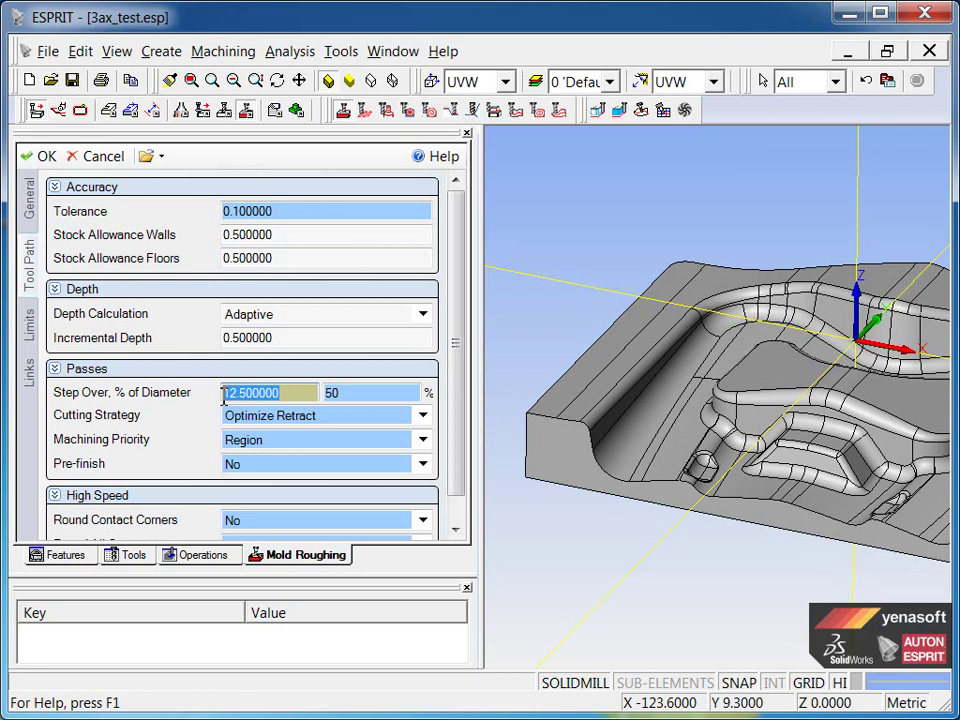
pyautogui.moveTo(300, 415)
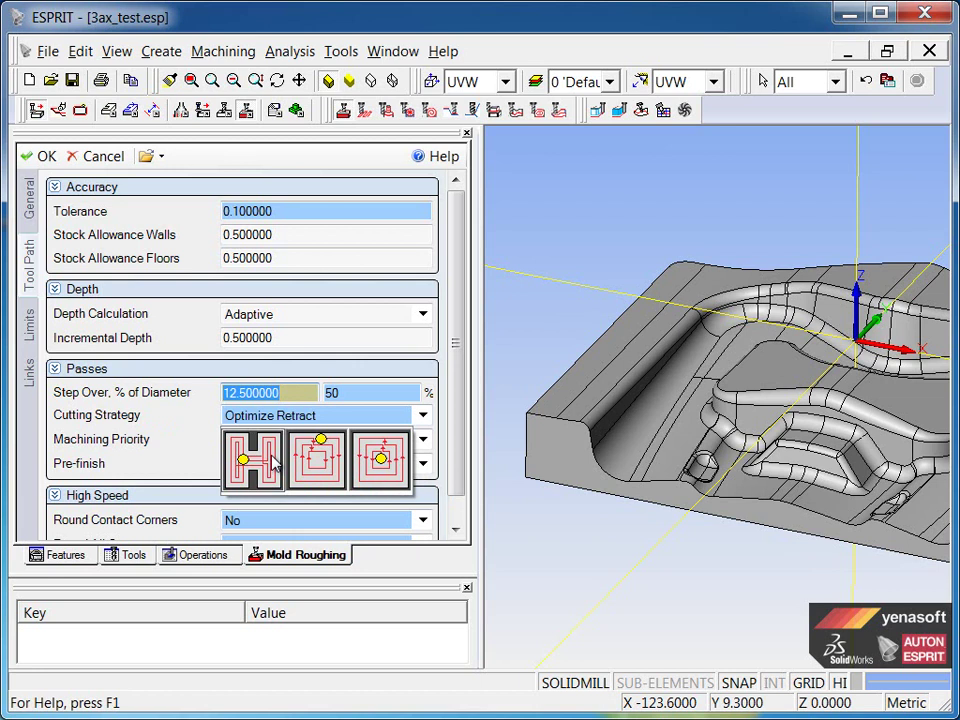
# Keep Optimize Retract strategy, Region machining priority and pre-finish set to No
pyautogui.click(275, 462)
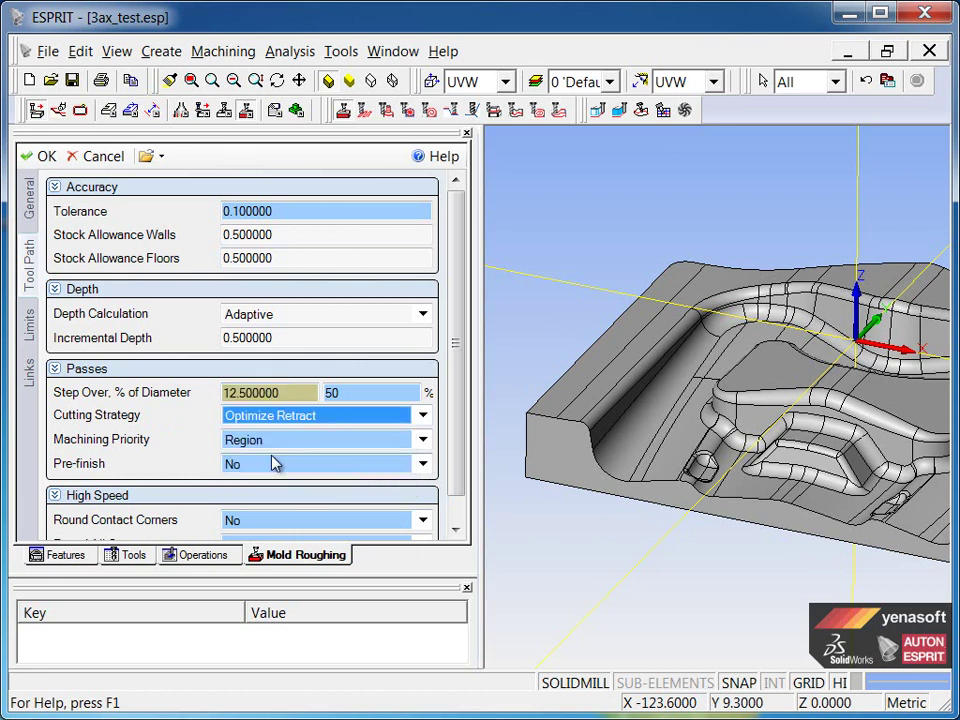
pyautogui.click(240, 440)
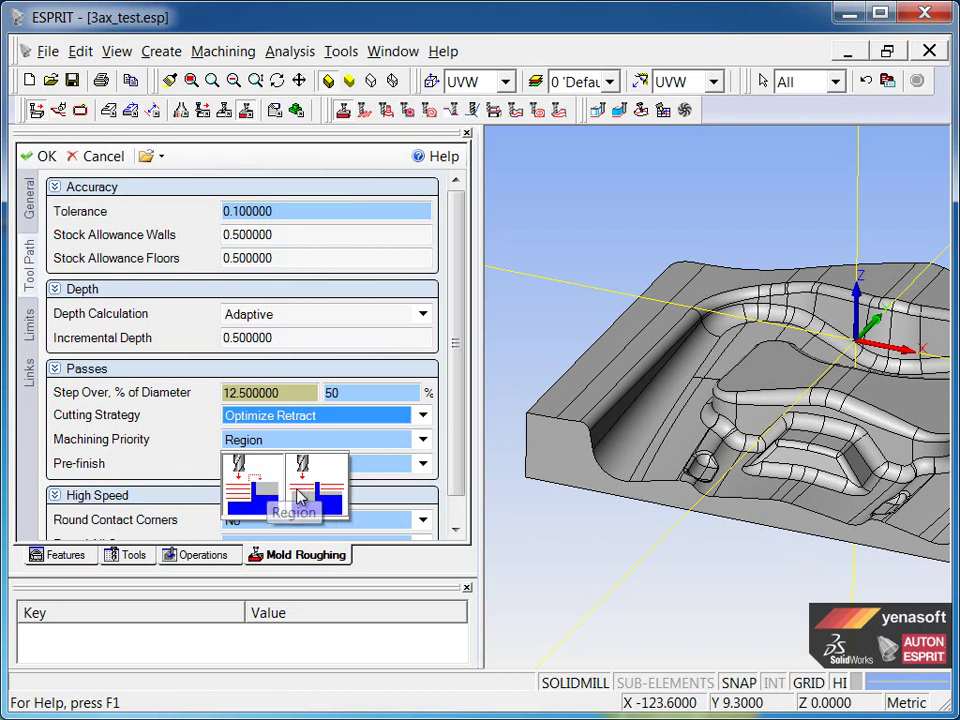
pyautogui.click(255, 489)
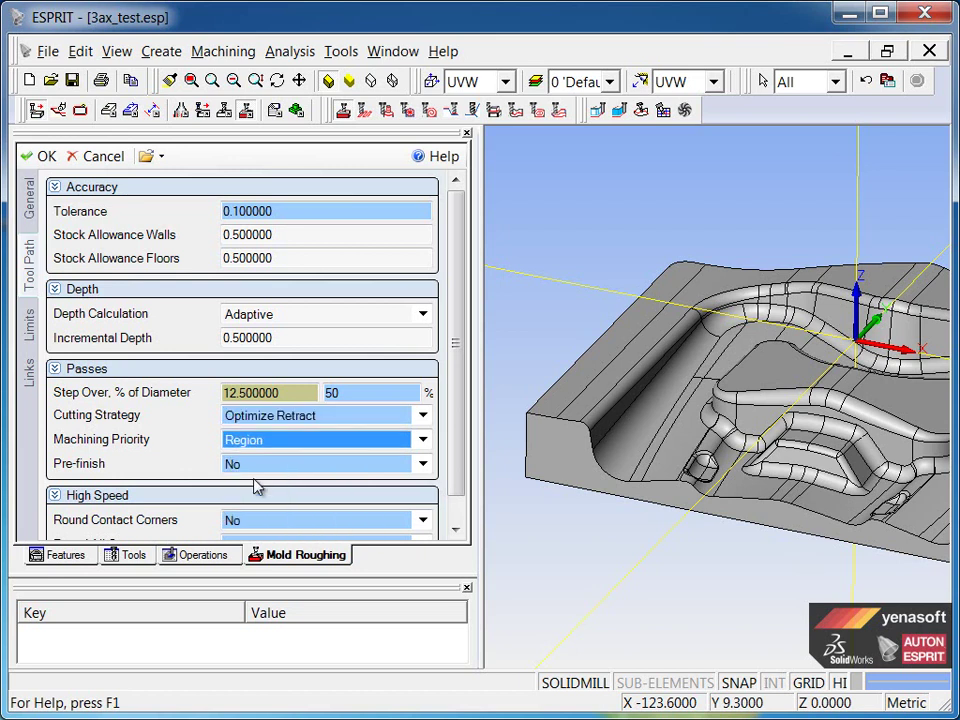
pyautogui.scroll(-1, 457, 405)
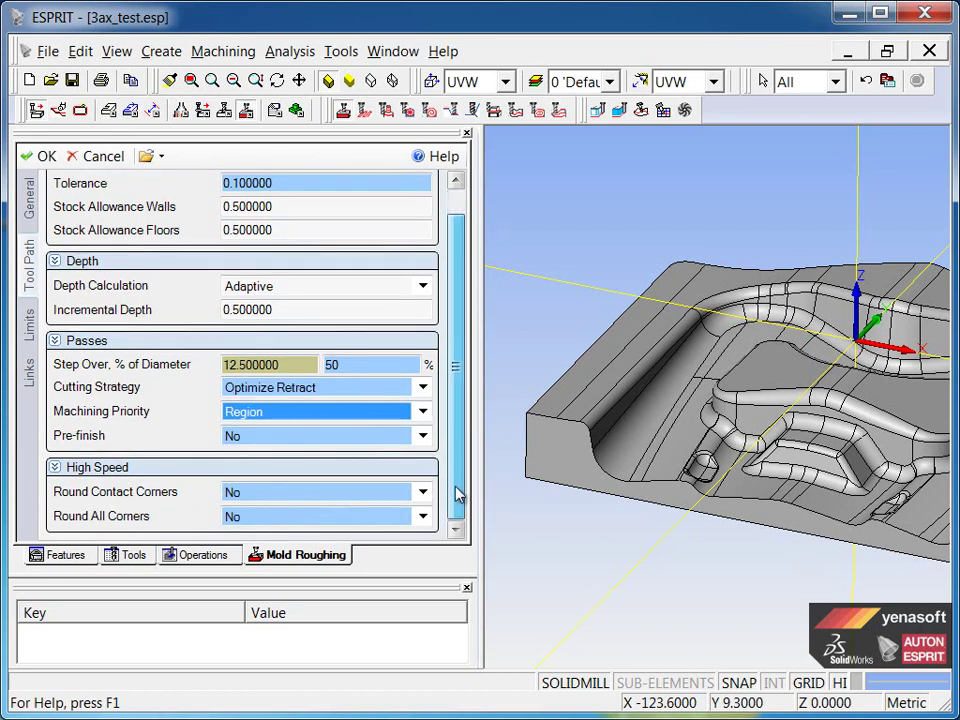
pyautogui.click(297, 311)
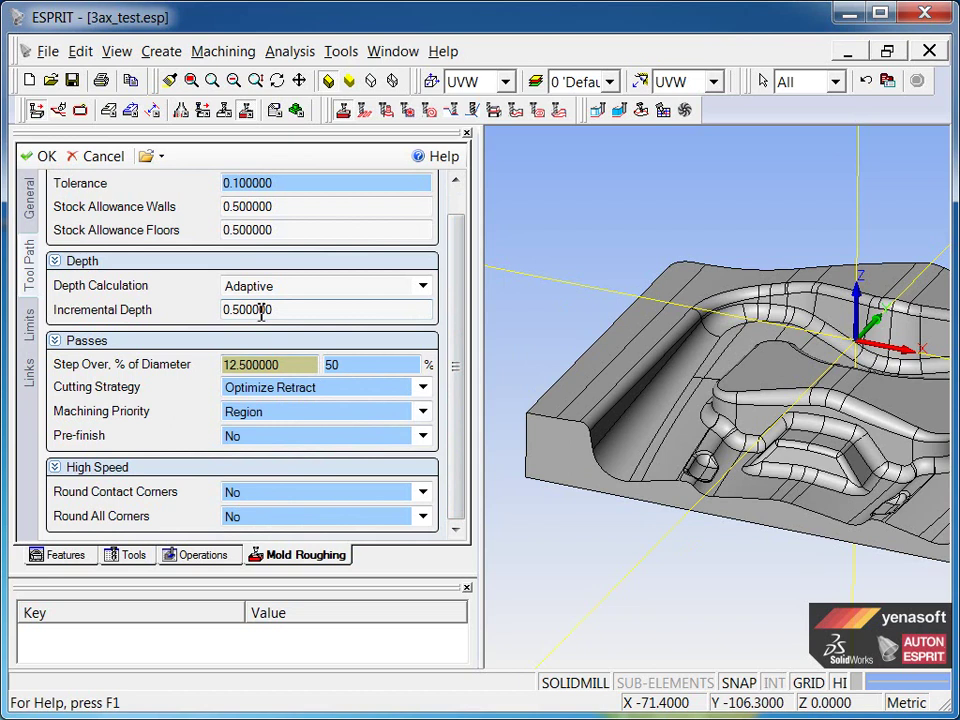
pyautogui.moveTo(316, 436)
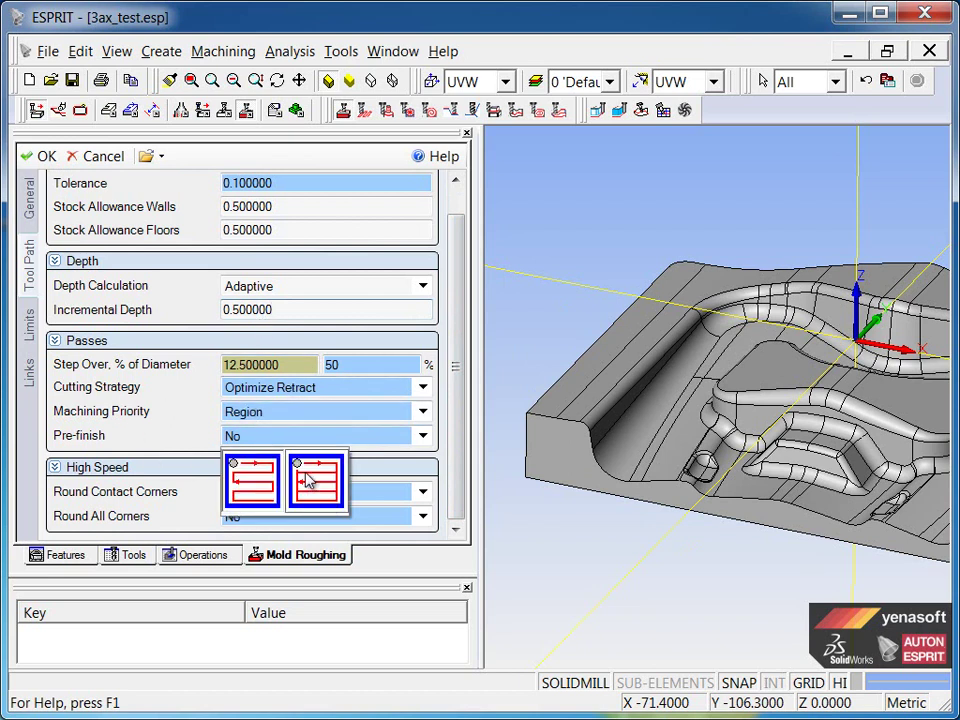
pyautogui.click(184, 437)
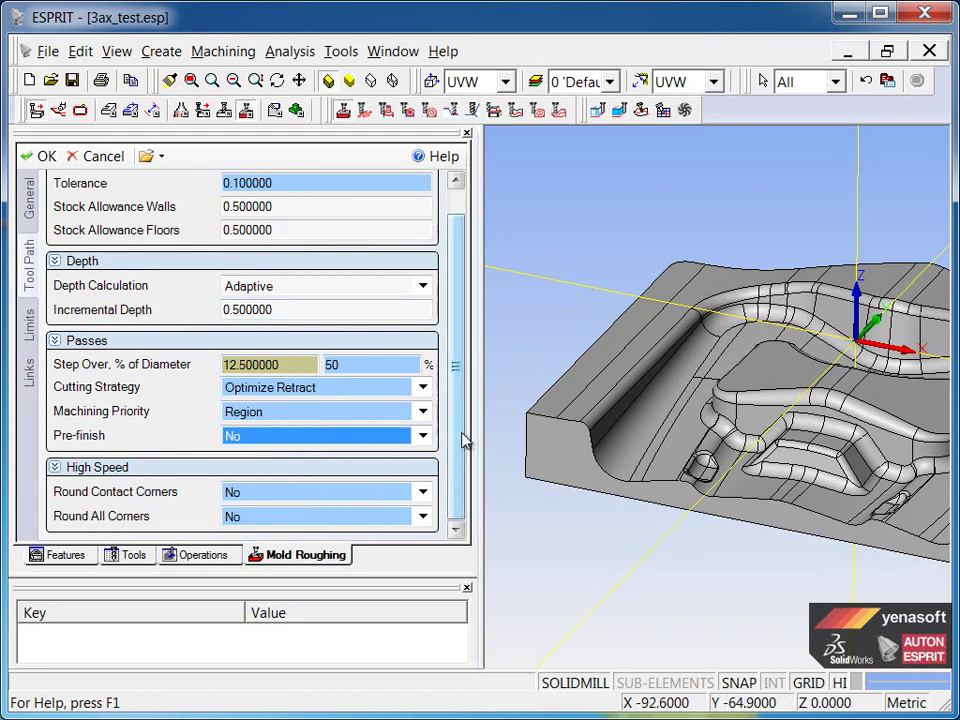
pyautogui.click(298, 207)
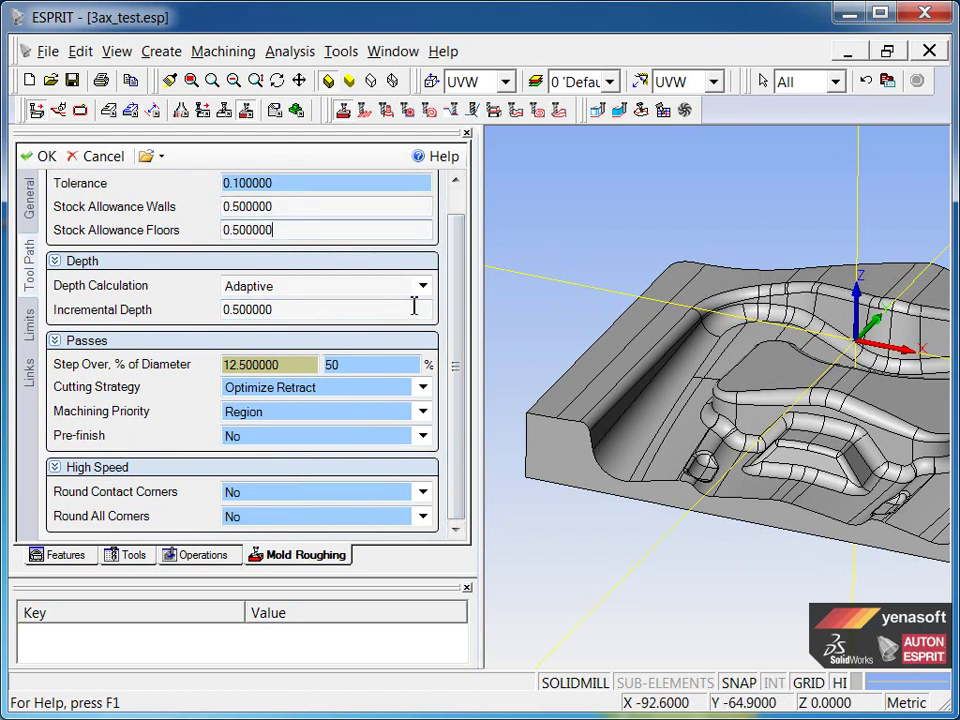
pyautogui.moveTo(315, 492)
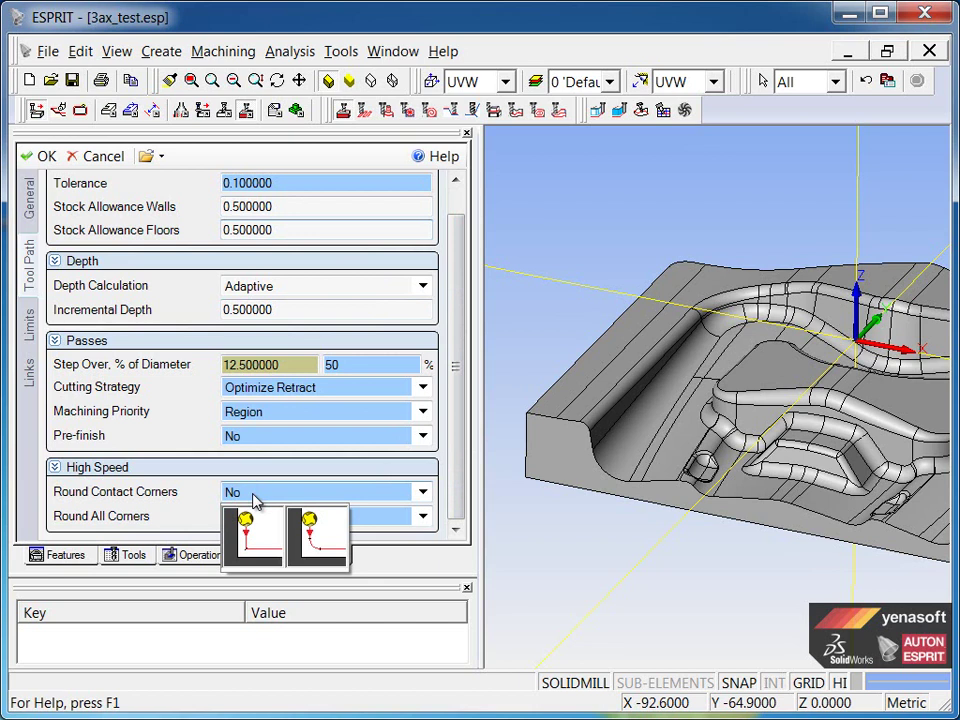
# Toggle contact corner rounding off and try turning Round All Corners on
pyautogui.click(314, 548)
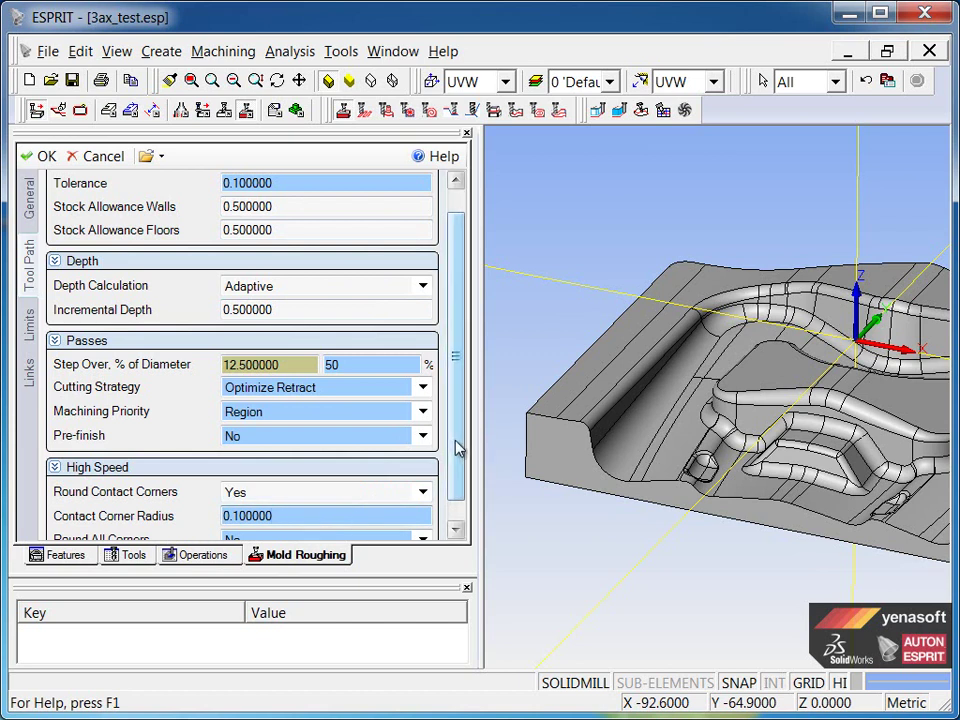
pyautogui.scroll(-1, 457, 449)
pyautogui.click(282, 476)
pyautogui.click(255, 520)
pyautogui.click(245, 518)
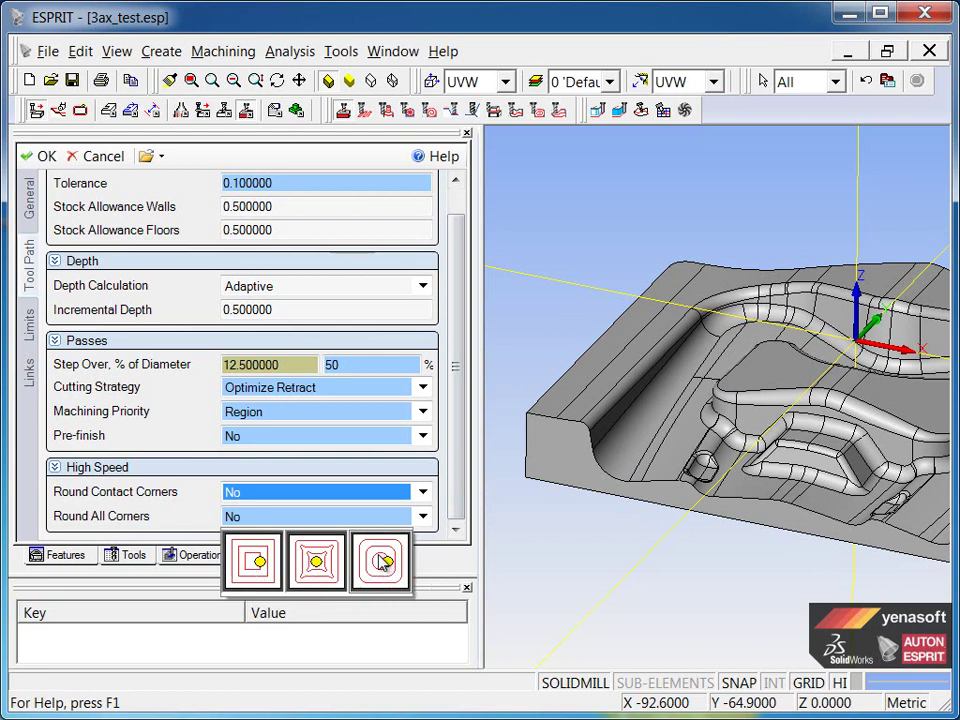
pyautogui.click(316, 562)
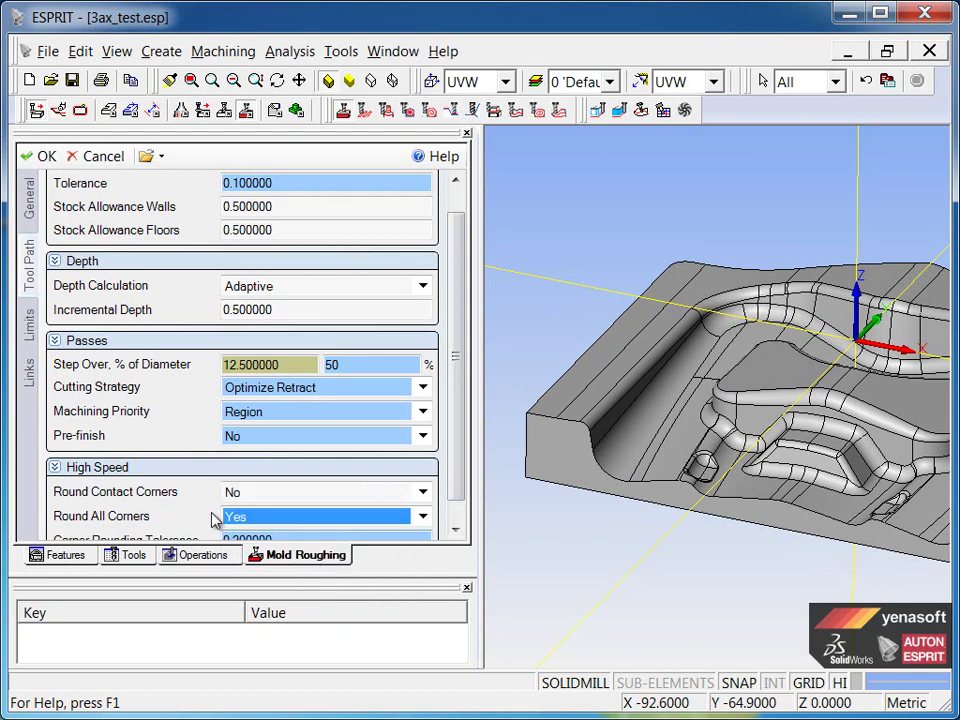
pyautogui.scroll(-2, 456, 418)
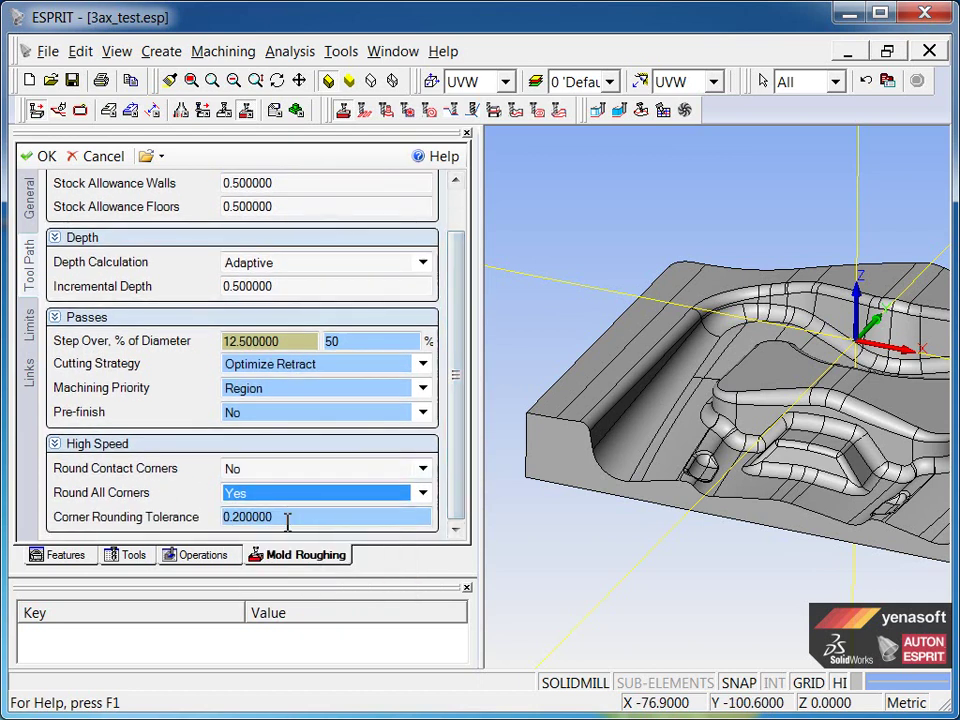
# Review arc-only rounding options, then set Round All Corners to No and show Limits
pyautogui.click(289, 516)
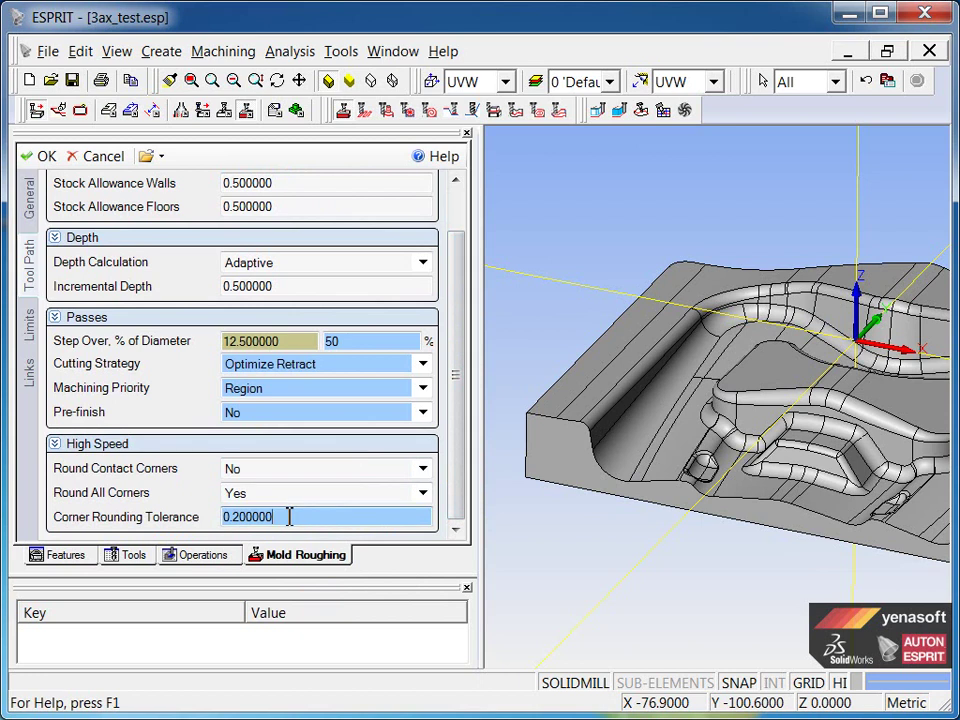
pyautogui.click(289, 496)
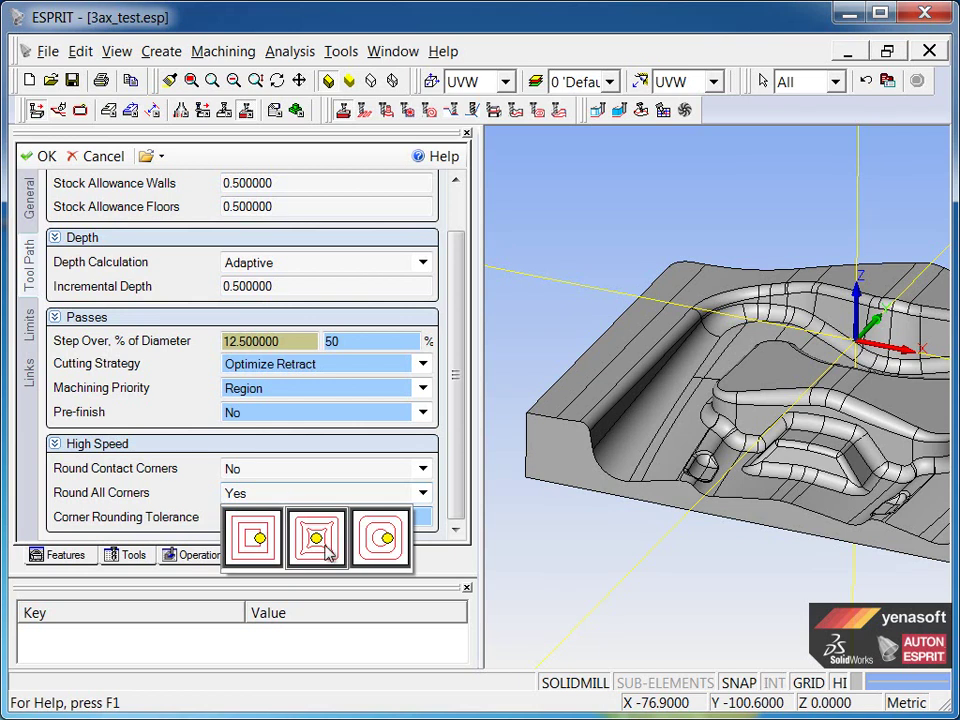
pyautogui.click(381, 540)
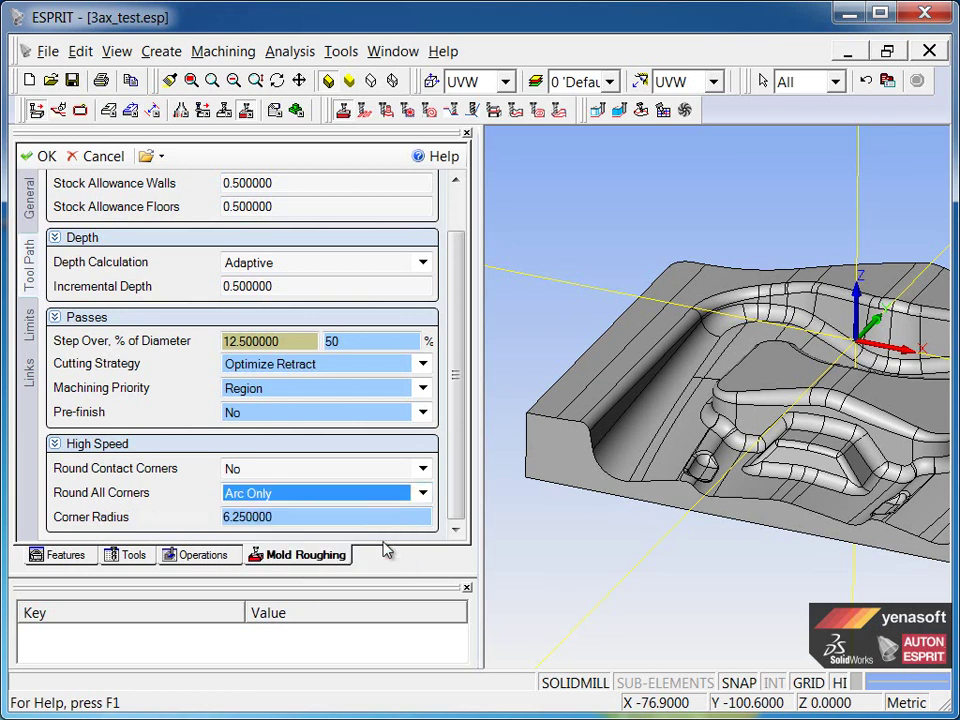
pyautogui.moveTo(311, 521); pyautogui.dragTo(237, 536)
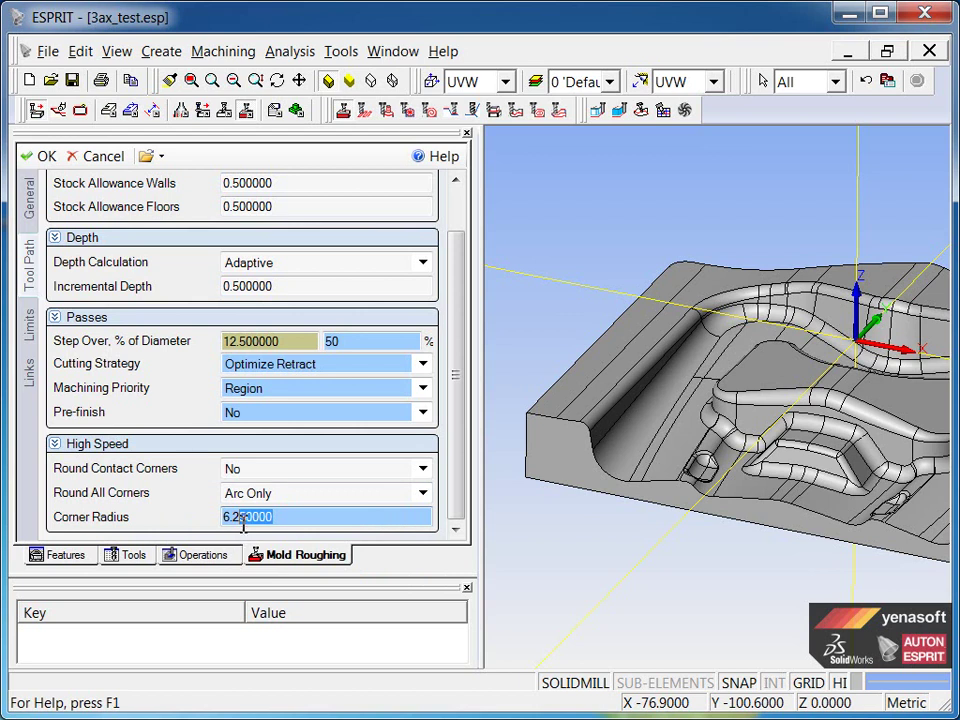
pyautogui.click(255, 497)
pyautogui.click(259, 540)
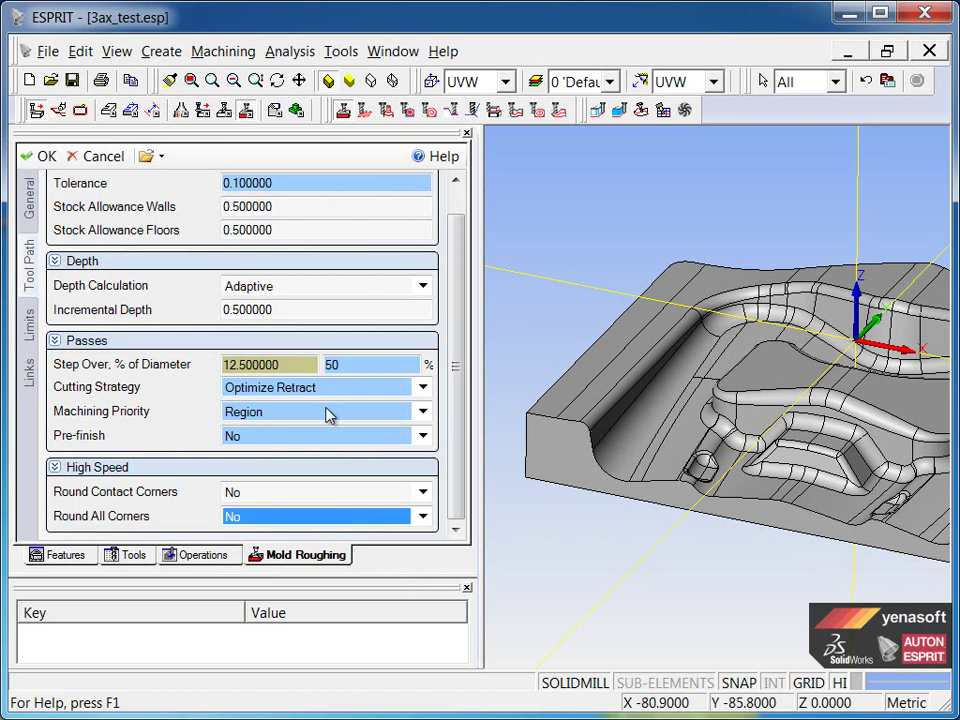
pyautogui.click(35, 335)
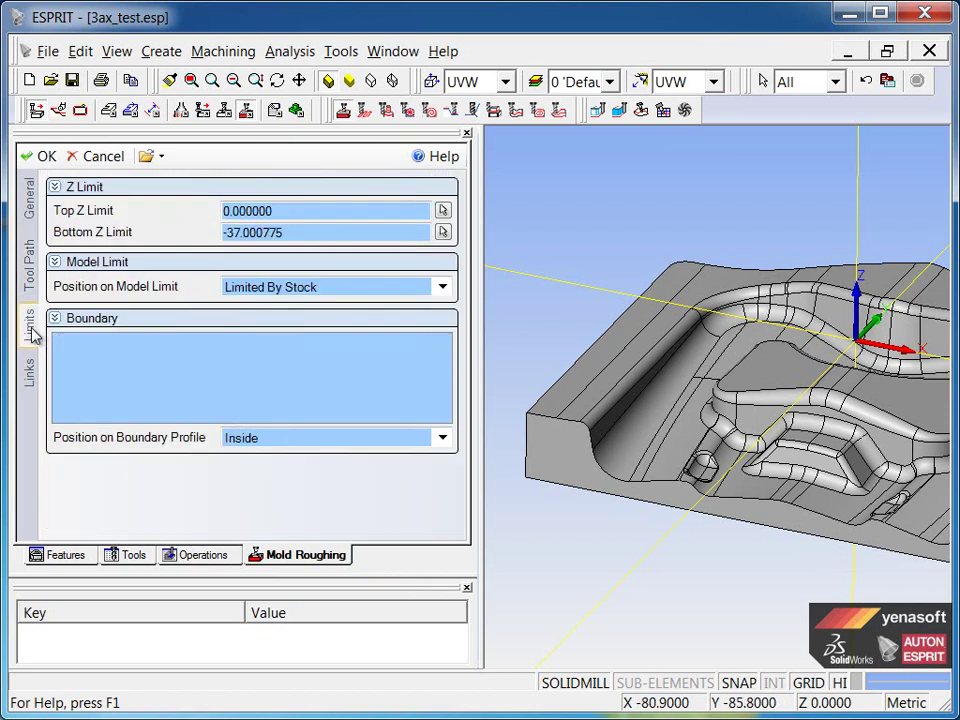
# Review the -37.000775 Bottom Z limit and open the Position on Model Limit choices
pyautogui.click(304, 233)
pyautogui.click(443, 233)
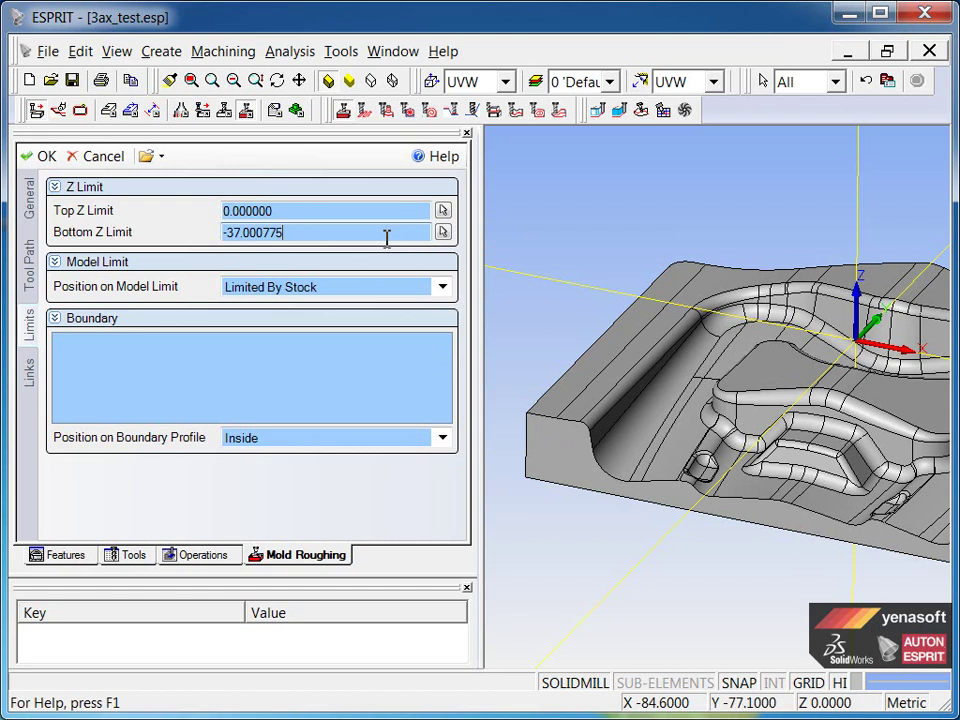
pyautogui.click(302, 289)
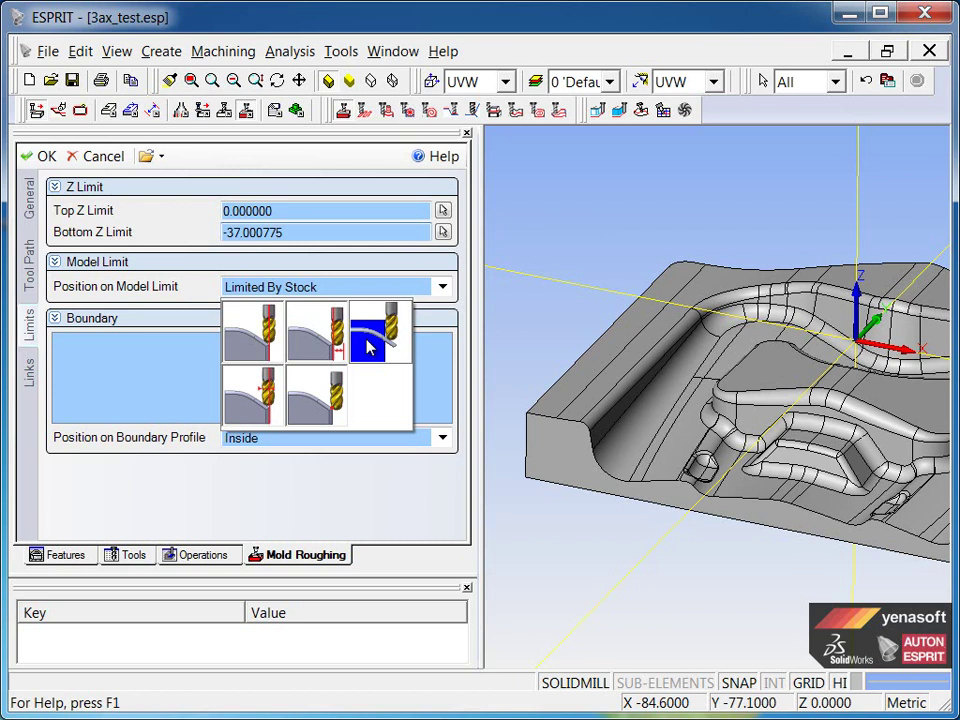
# Keep Limited By Stock and Inside boundary profile position, then show the Links settings
pyautogui.click(372, 344)
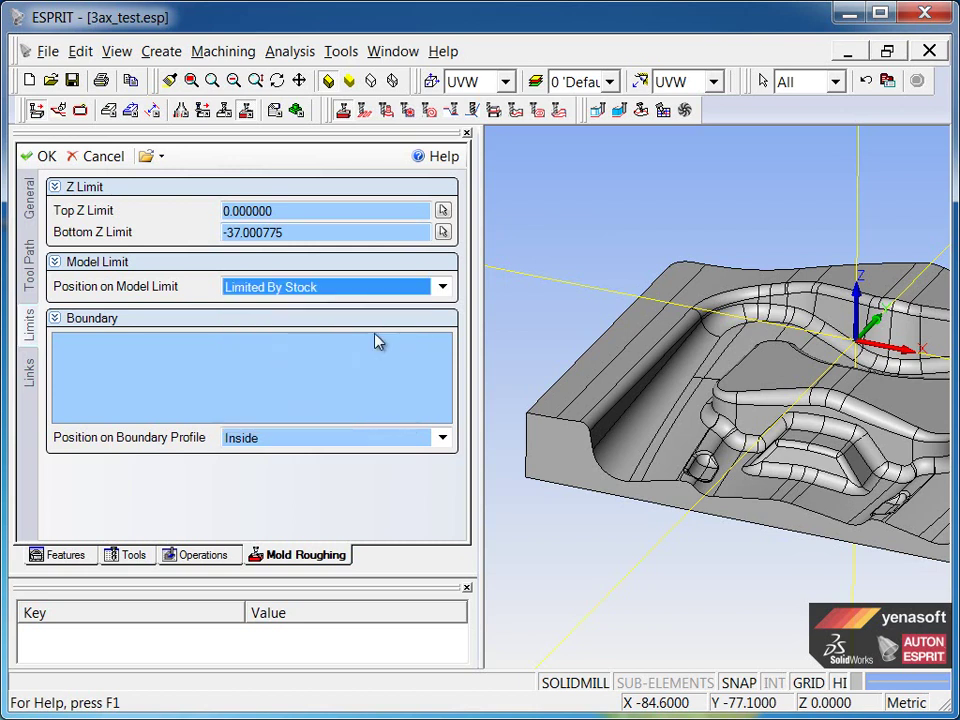
pyautogui.click(253, 364)
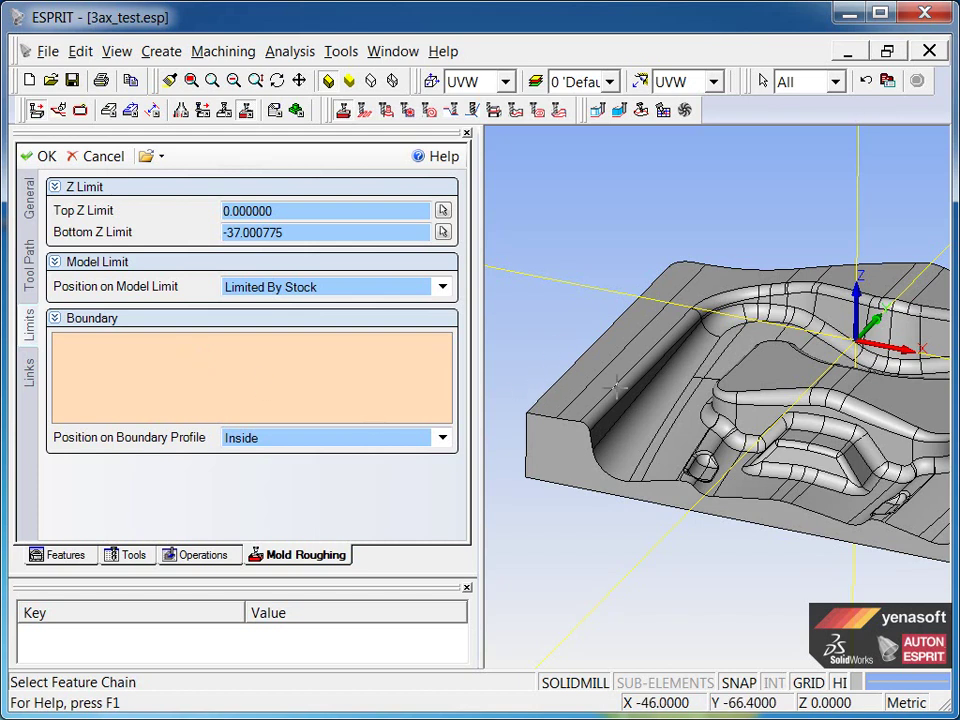
pyautogui.click(340, 440)
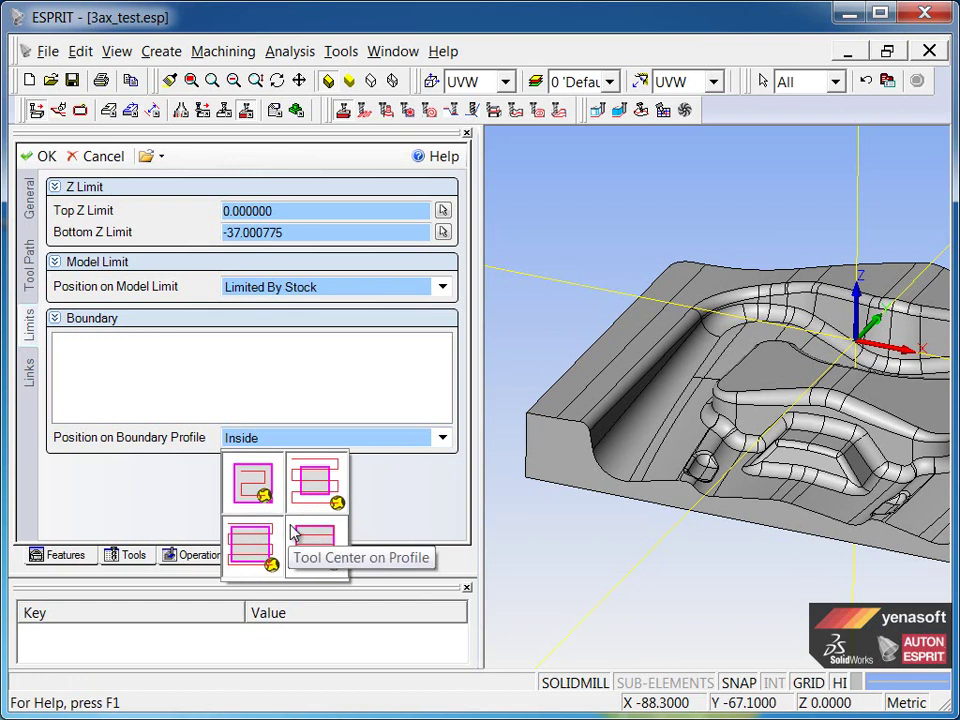
pyautogui.click(221, 376)
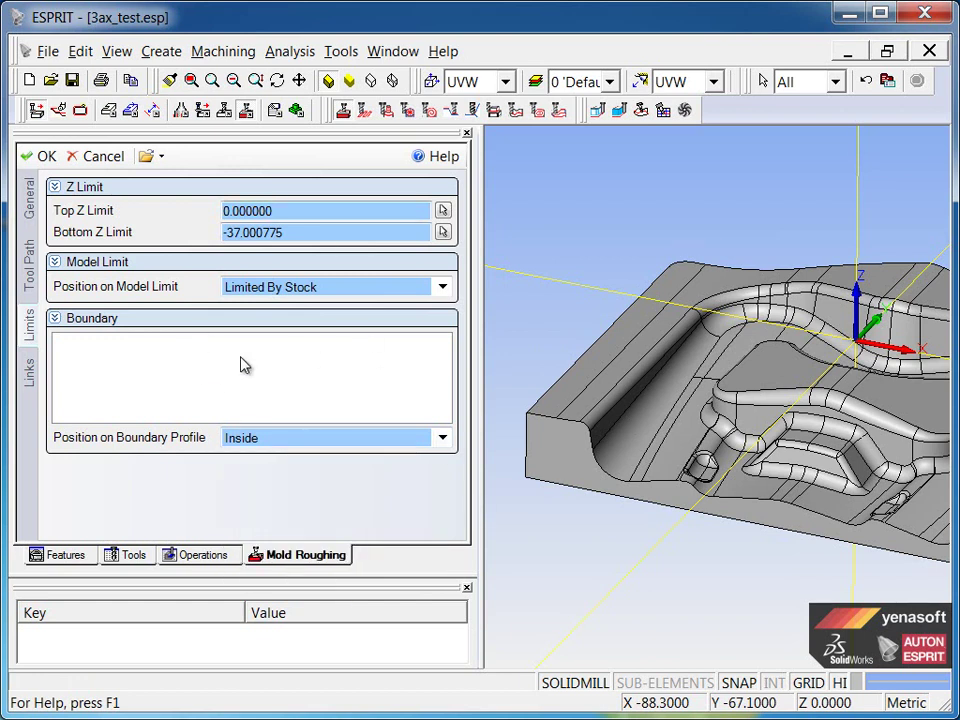
pyautogui.click(30, 372)
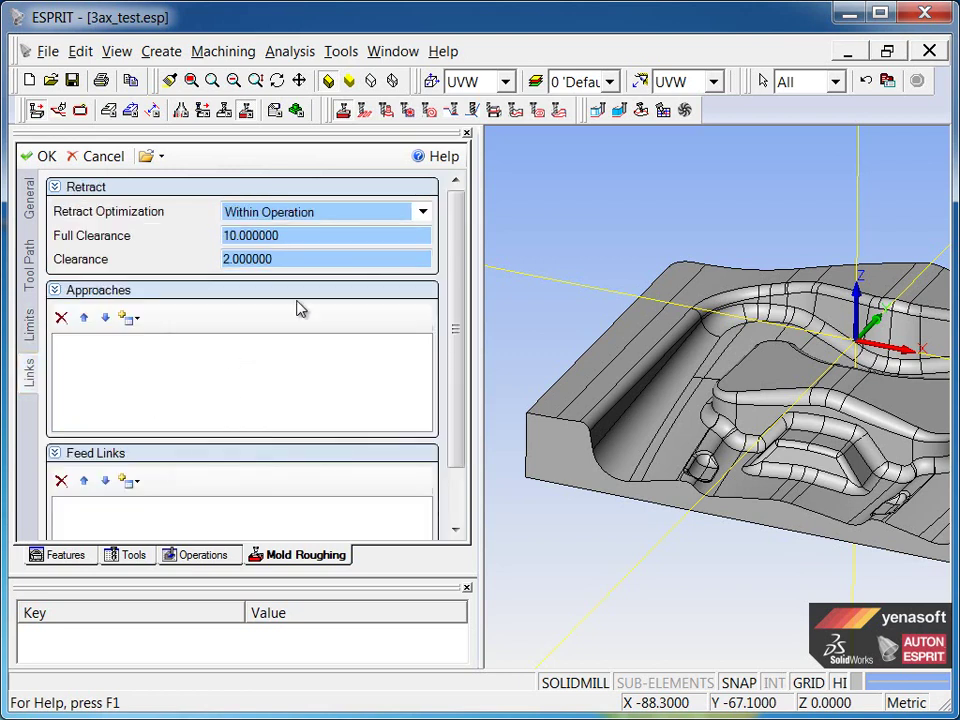
pyautogui.click(230, 214)
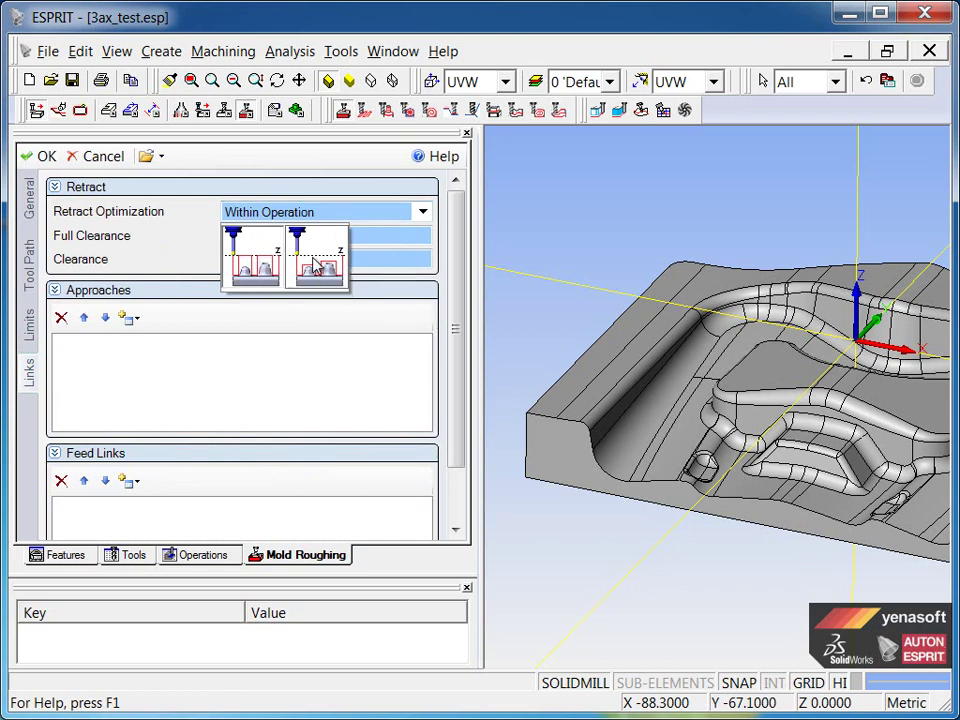
pyautogui.click(243, 267)
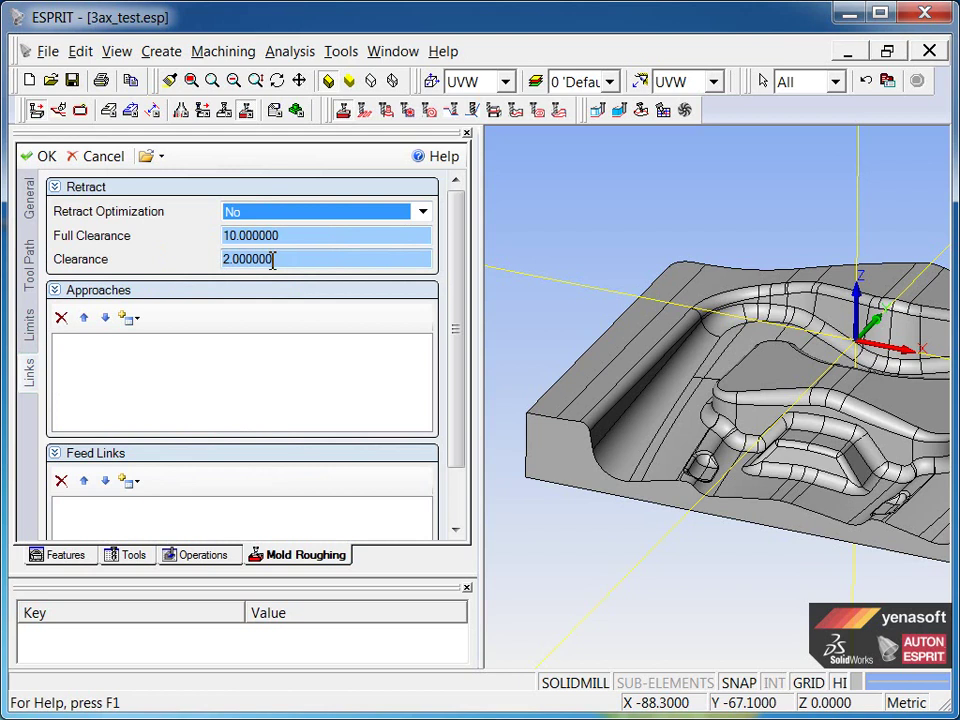
pyautogui.click(299, 244)
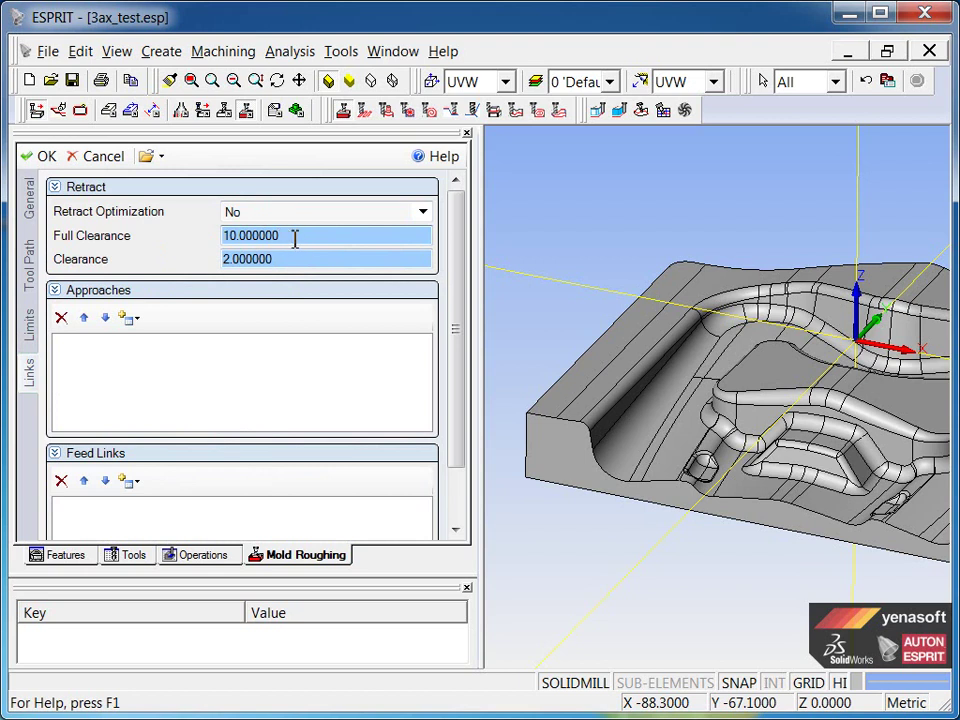
pyautogui.moveTo(293, 240); pyautogui.dragTo(223, 236)
pyautogui.click(263, 235)
pyautogui.click(270, 214)
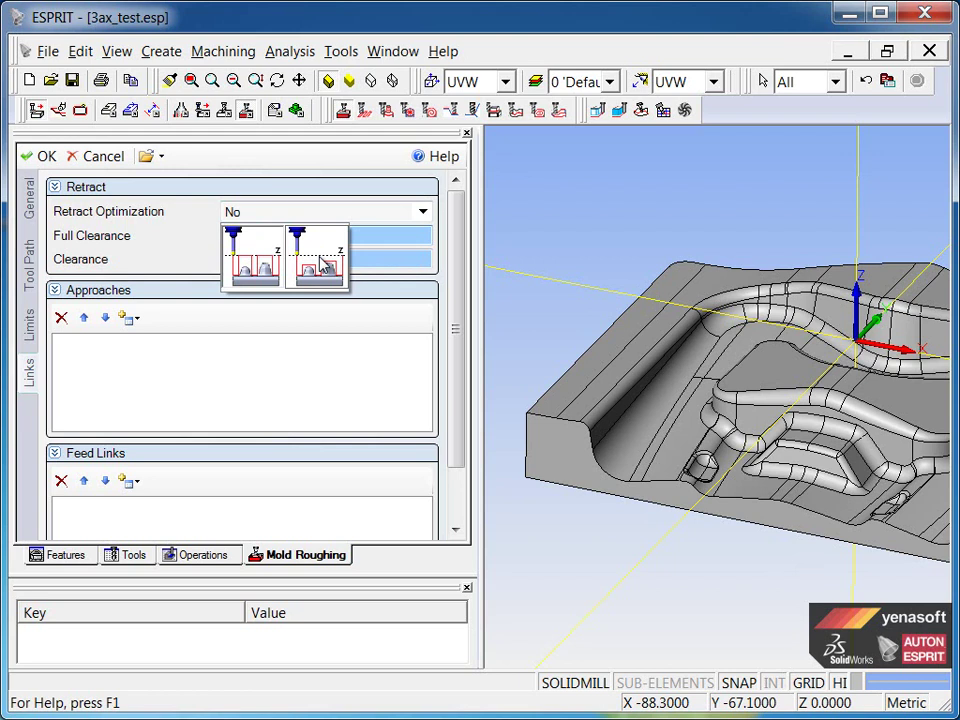
pyautogui.click(266, 268)
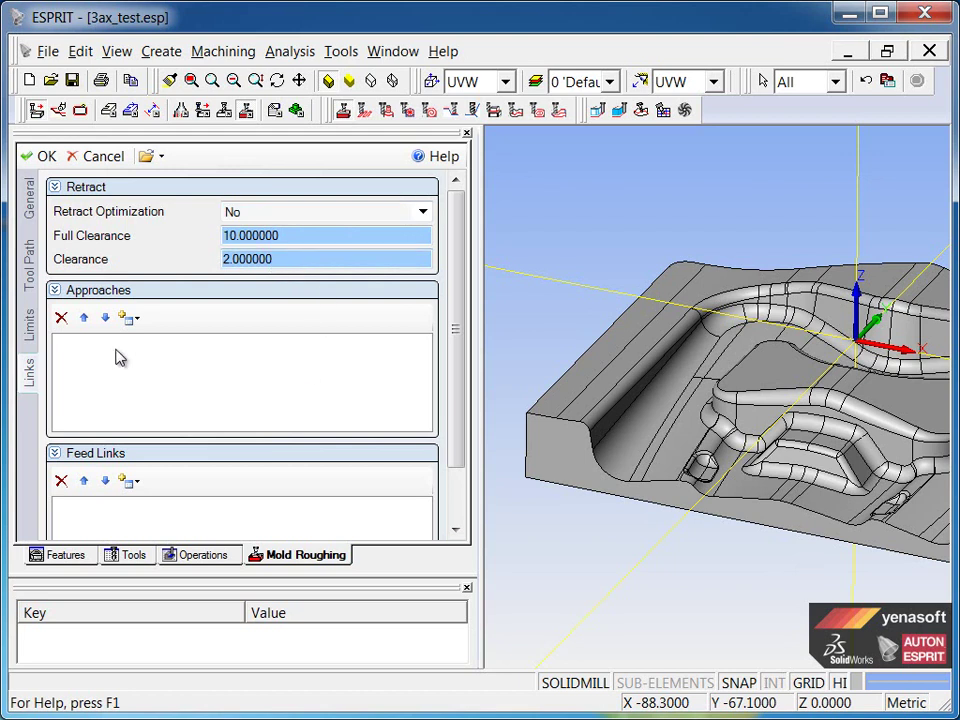
pyautogui.click(279, 212)
pyautogui.click(322, 250)
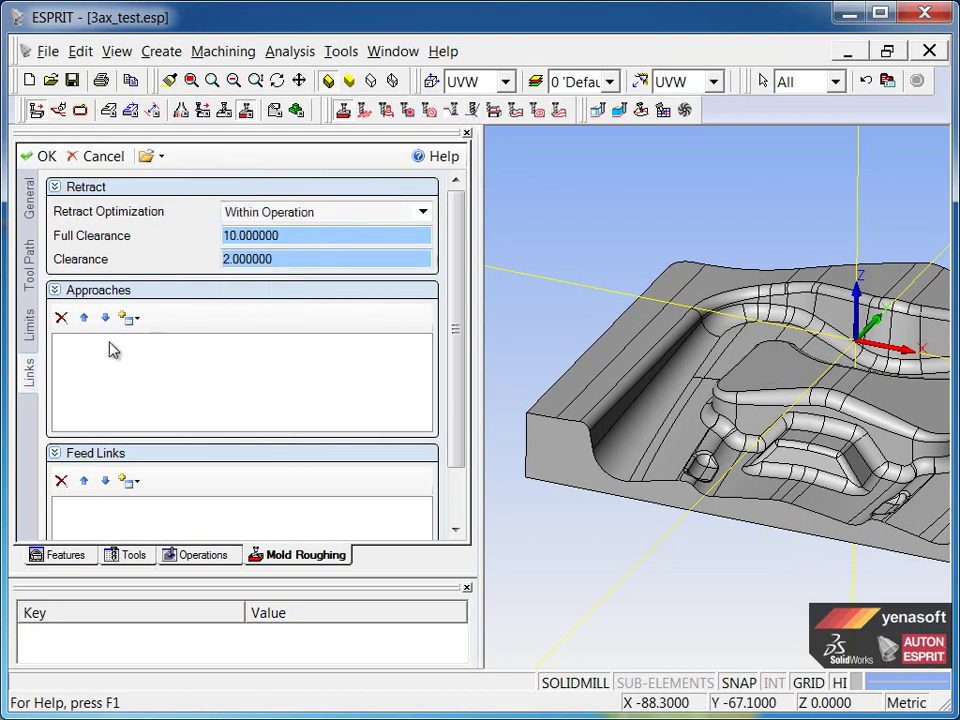
pyautogui.click(131, 318)
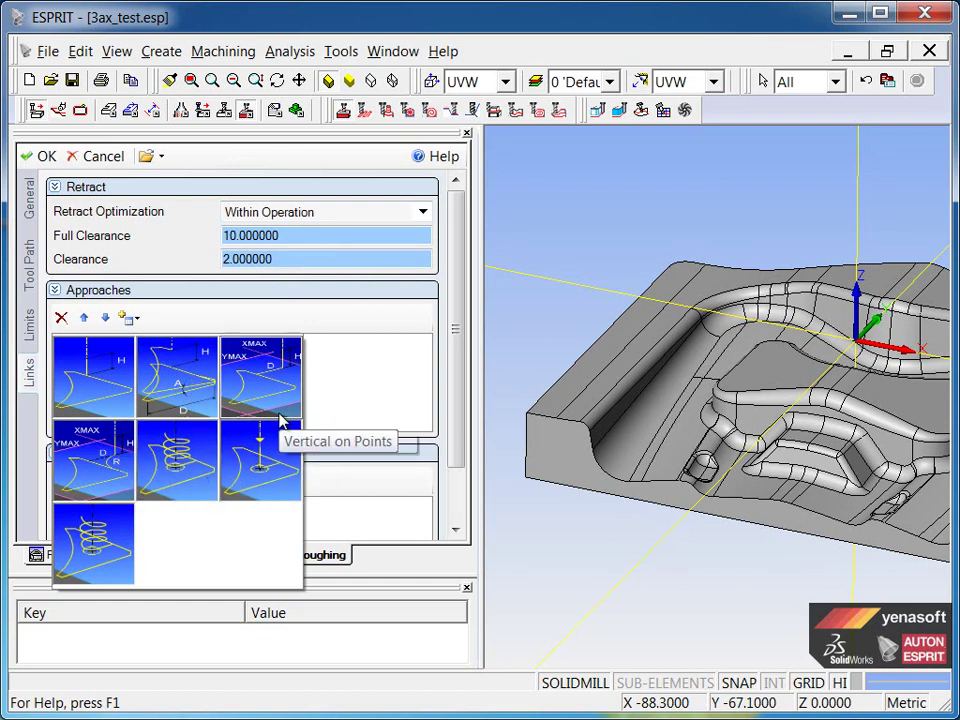
# Add Vertical Then Radius, Vertical Then Lateral, Ramp and Helical on Points approaches
pyautogui.click(104, 460)
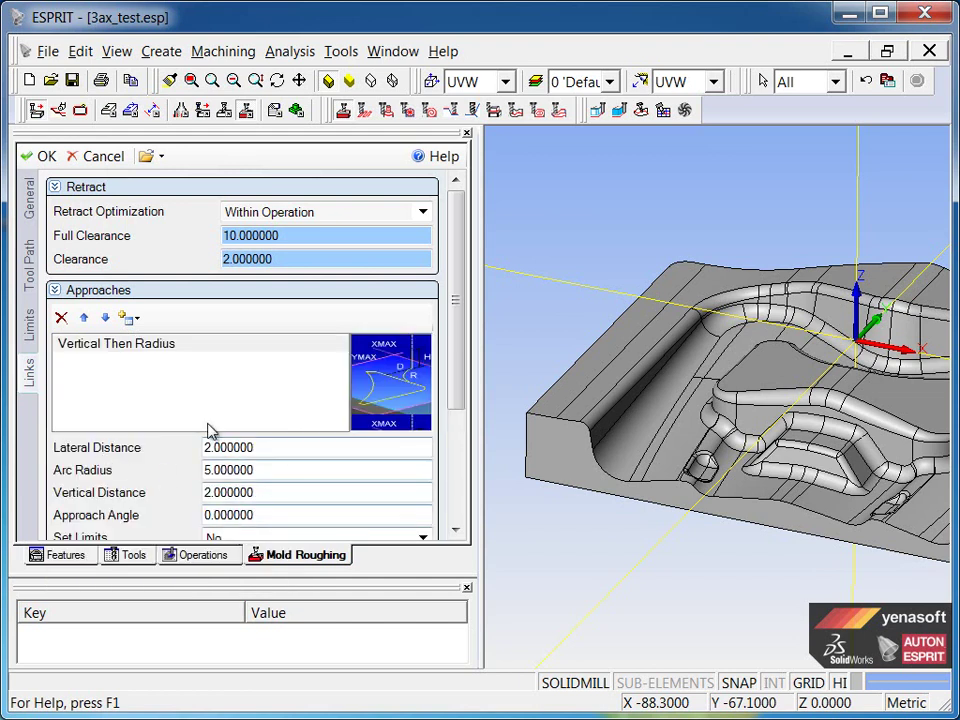
pyautogui.click(128, 317)
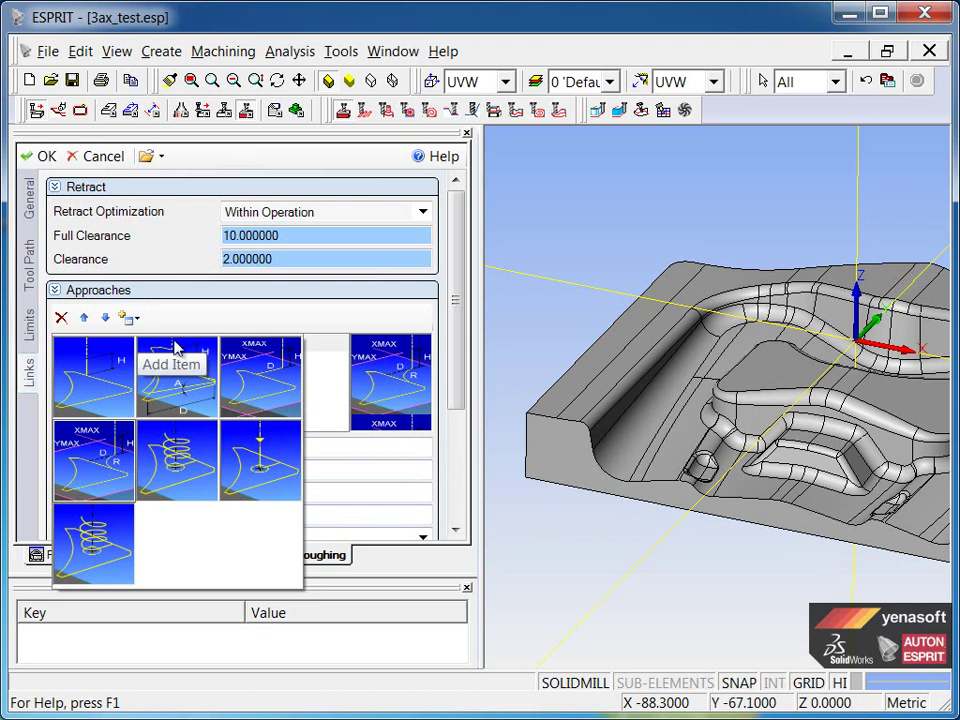
pyautogui.click(283, 370)
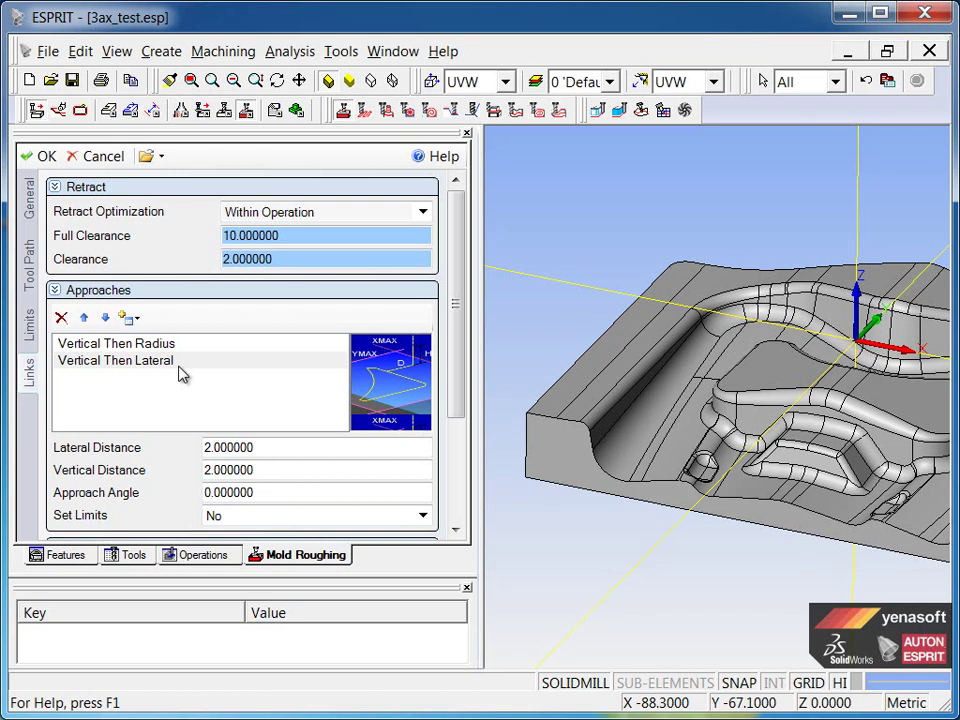
pyautogui.click(128, 316)
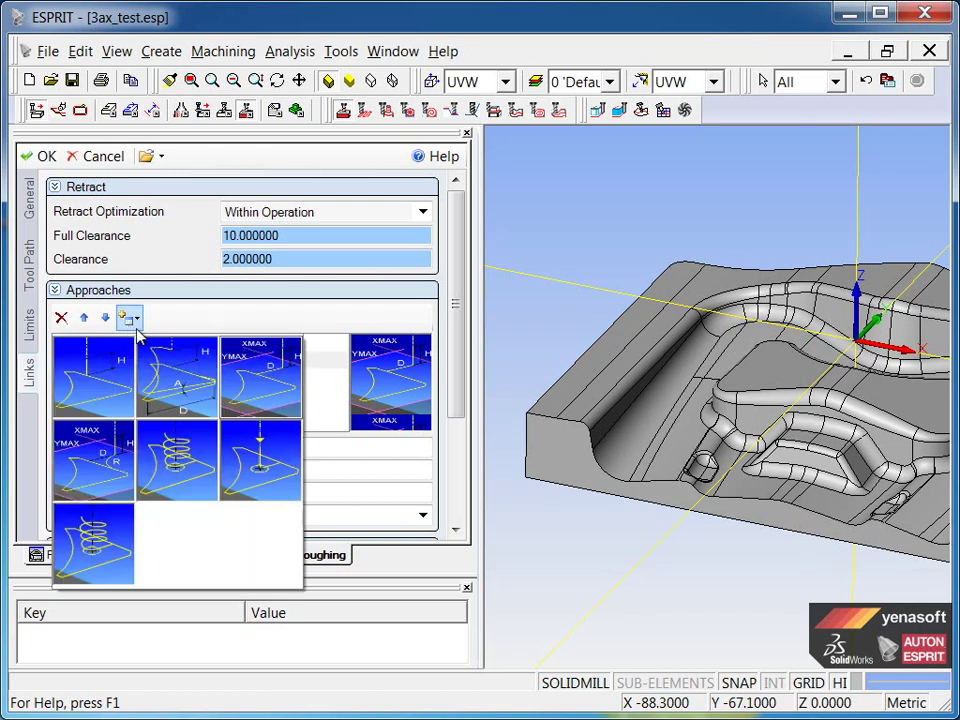
pyautogui.click(180, 392)
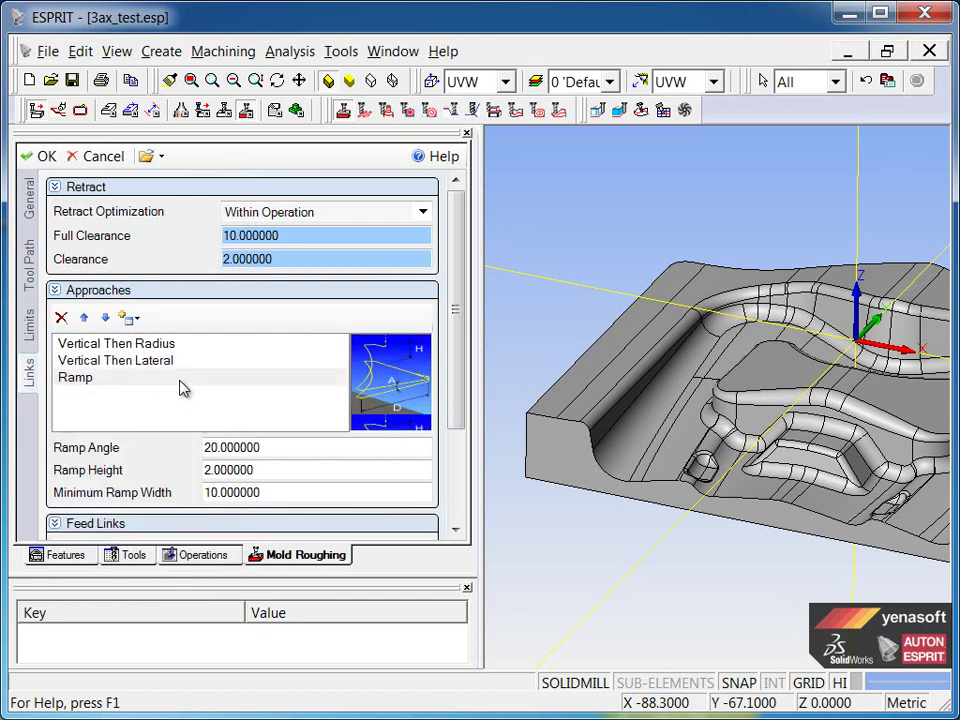
pyautogui.click(130, 316)
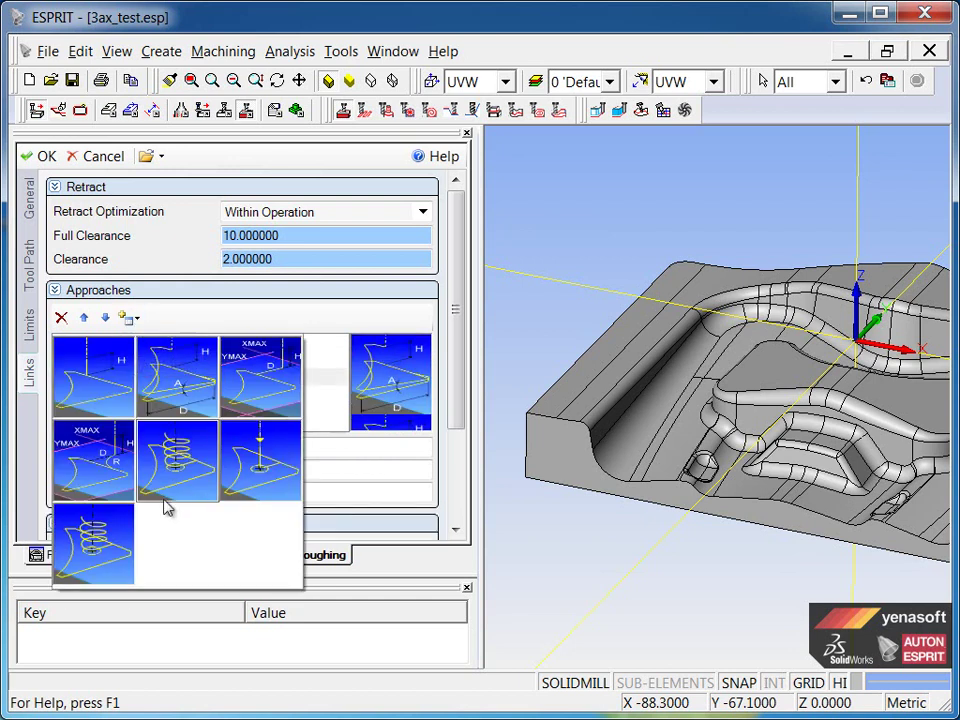
pyautogui.click(115, 532)
pyautogui.click(130, 317)
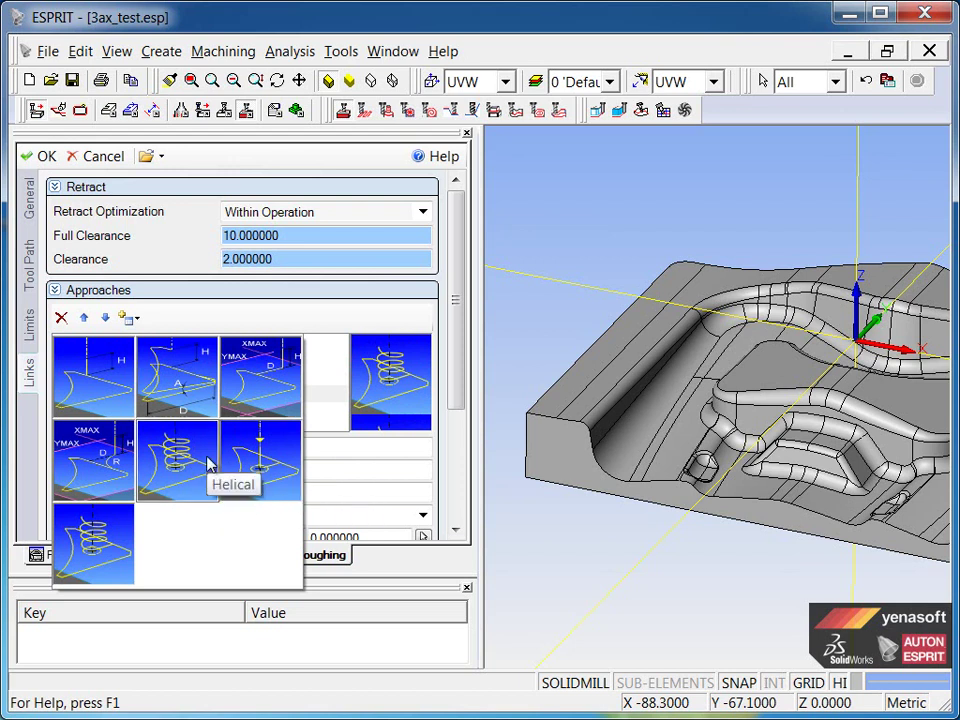
pyautogui.click(97, 372)
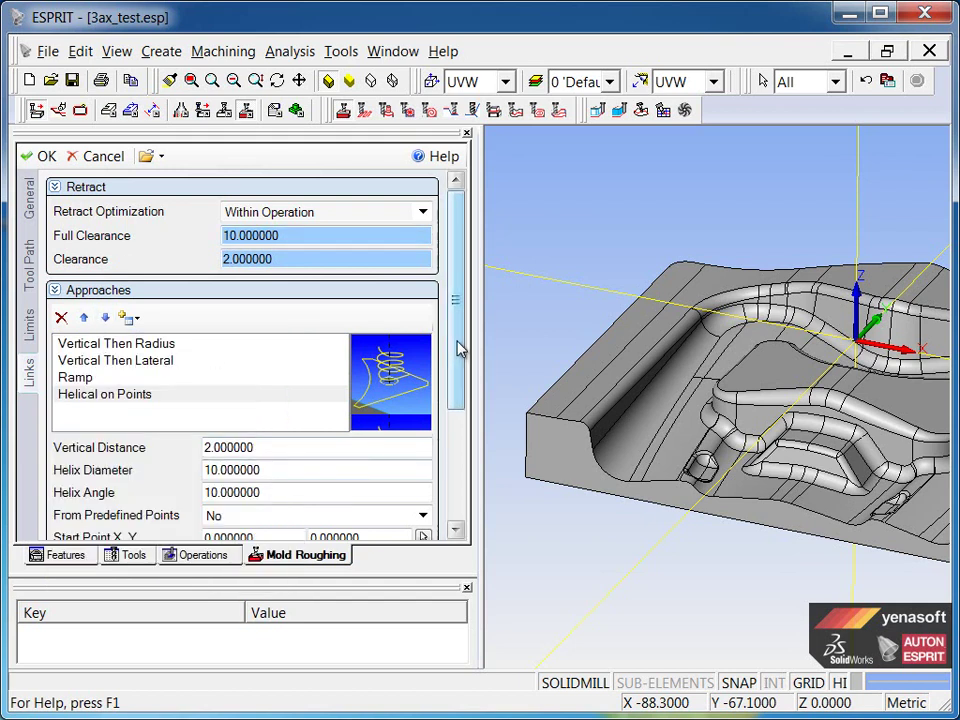
pyautogui.moveTo(456, 349); pyautogui.dragTo(456, 467)
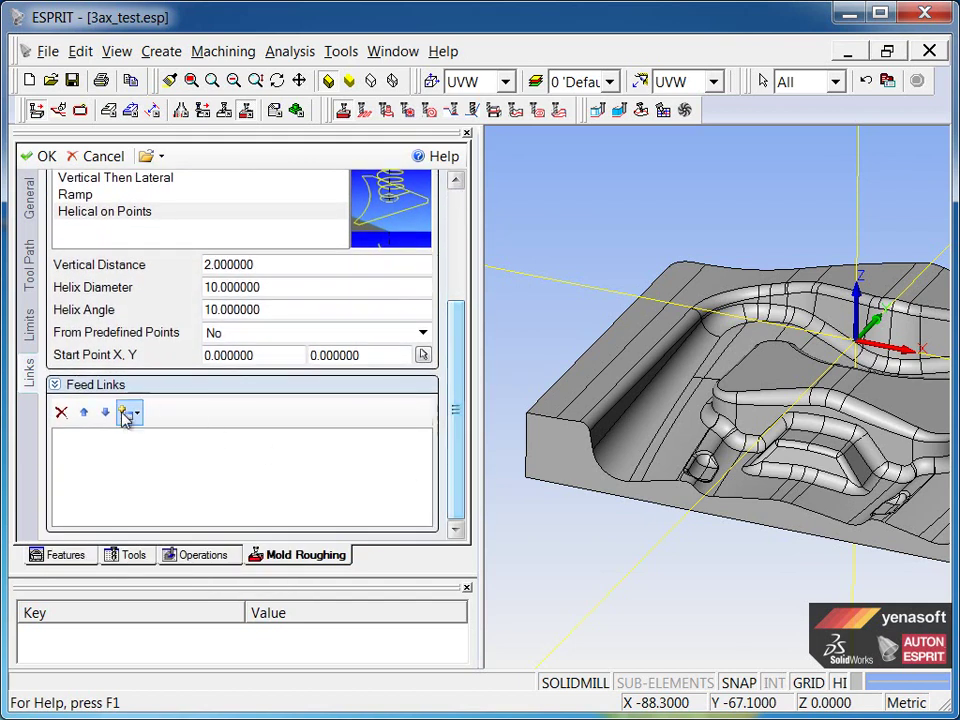
# Add Smooth Arc, Linear and Ramp feed links and scroll down to the ramp settings
pyautogui.click(135, 417)
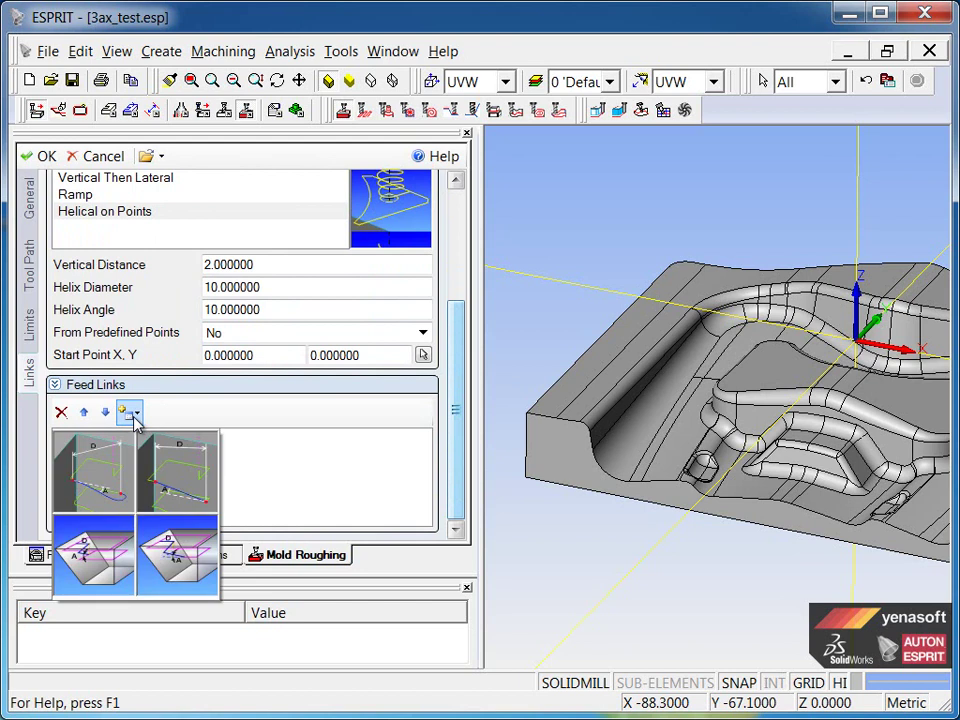
pyautogui.moveTo(93, 472)
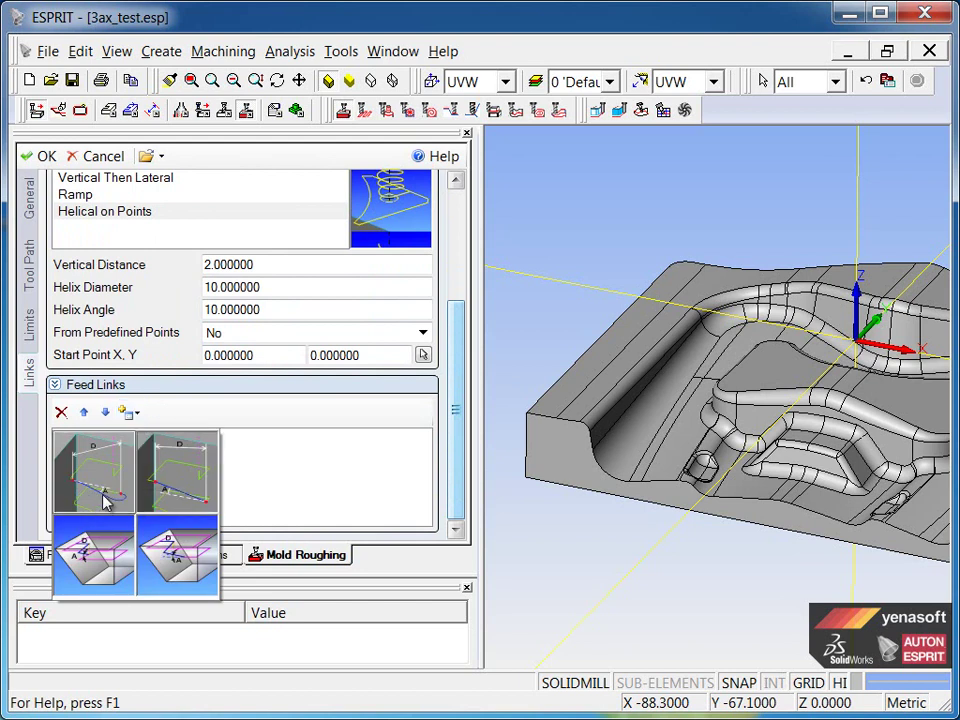
pyautogui.click(104, 487)
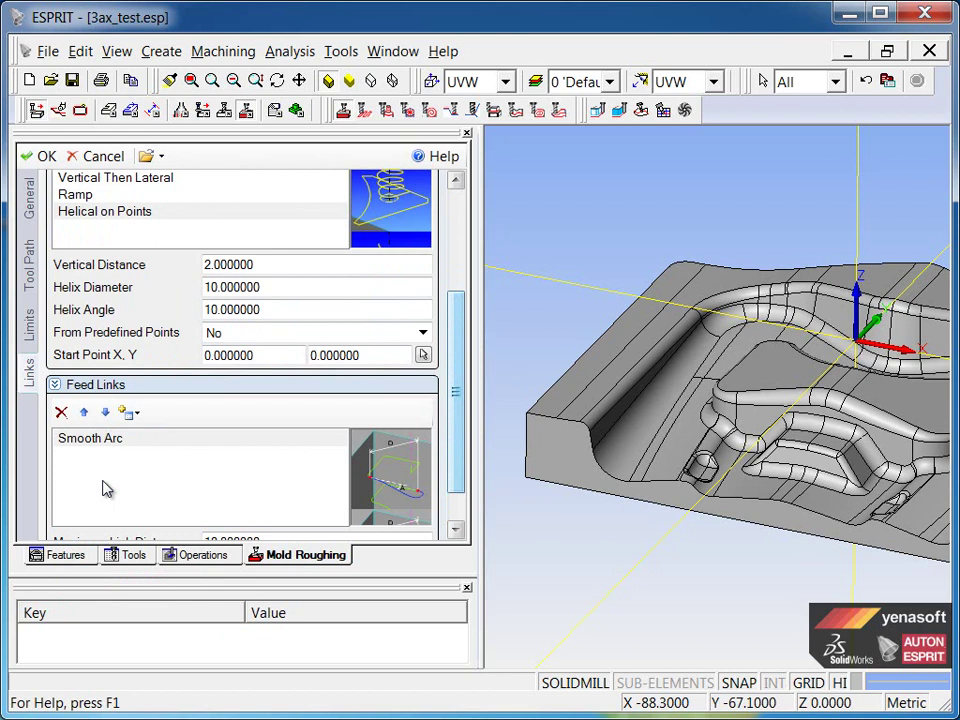
pyautogui.click(133, 416)
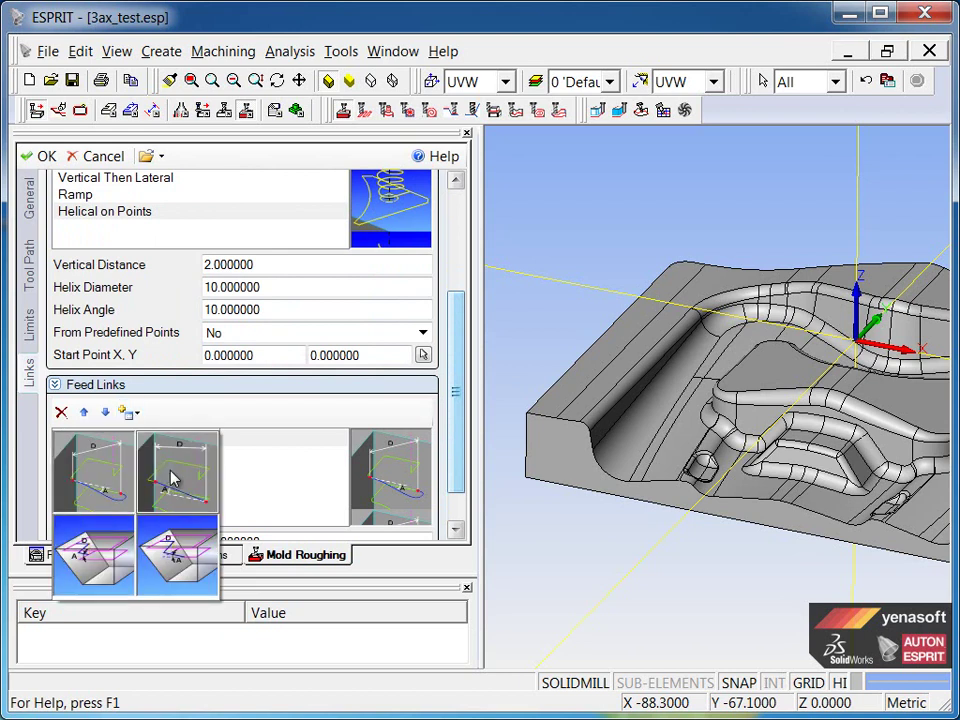
pyautogui.click(172, 472)
pyautogui.click(133, 416)
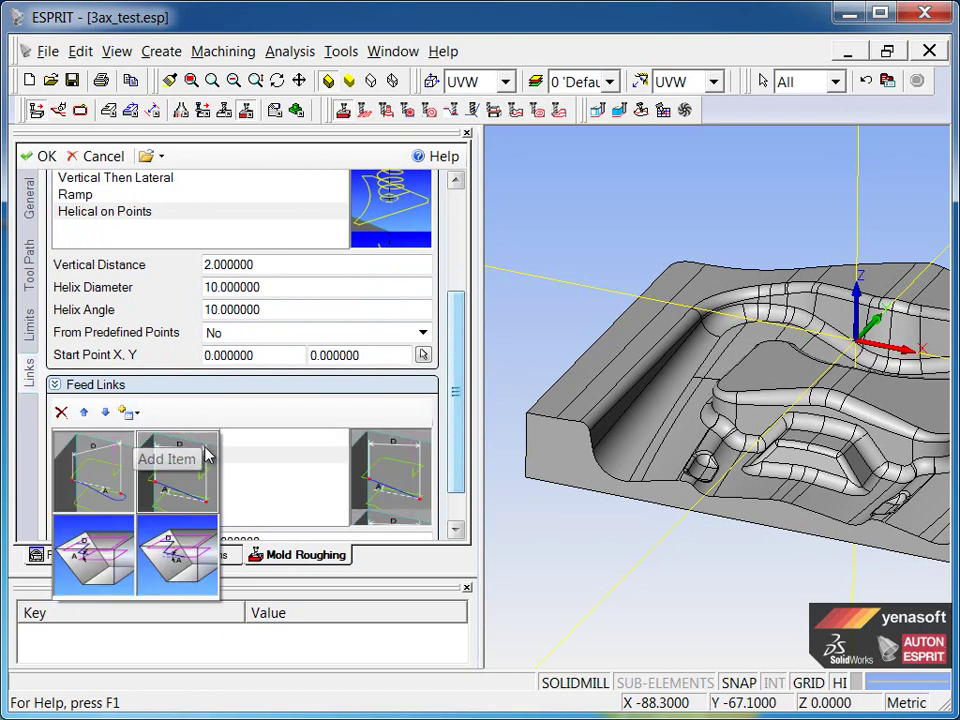
pyautogui.click(105, 567)
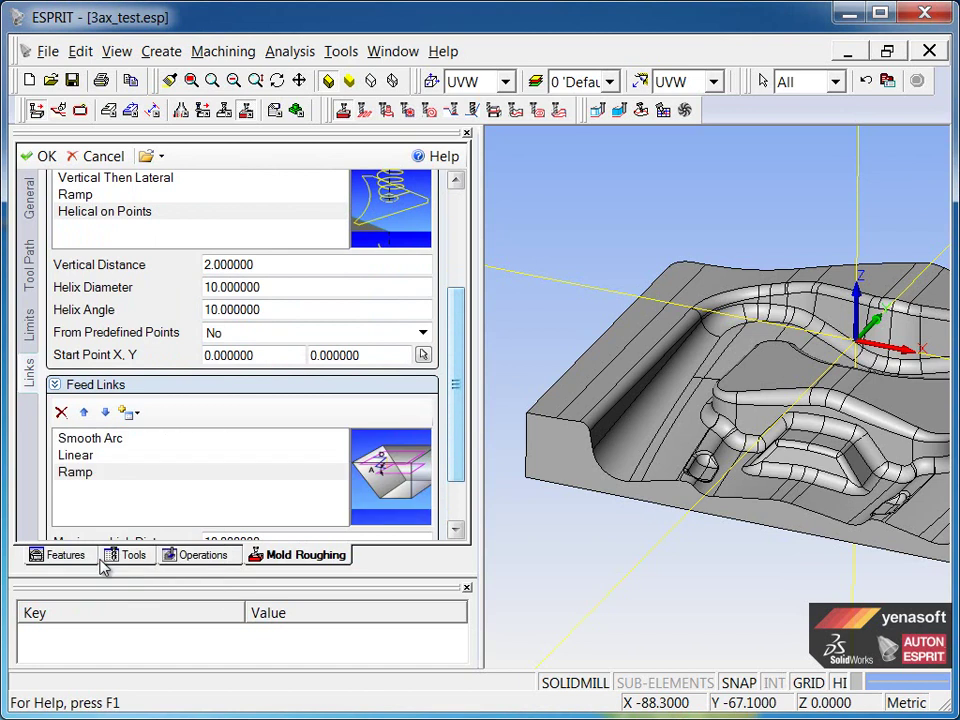
pyautogui.moveTo(456, 386)
pyautogui.mouseDown()
pyautogui.moveTo(455, 475)
pyautogui.moveTo(456, 281)
pyautogui.mouseUp()
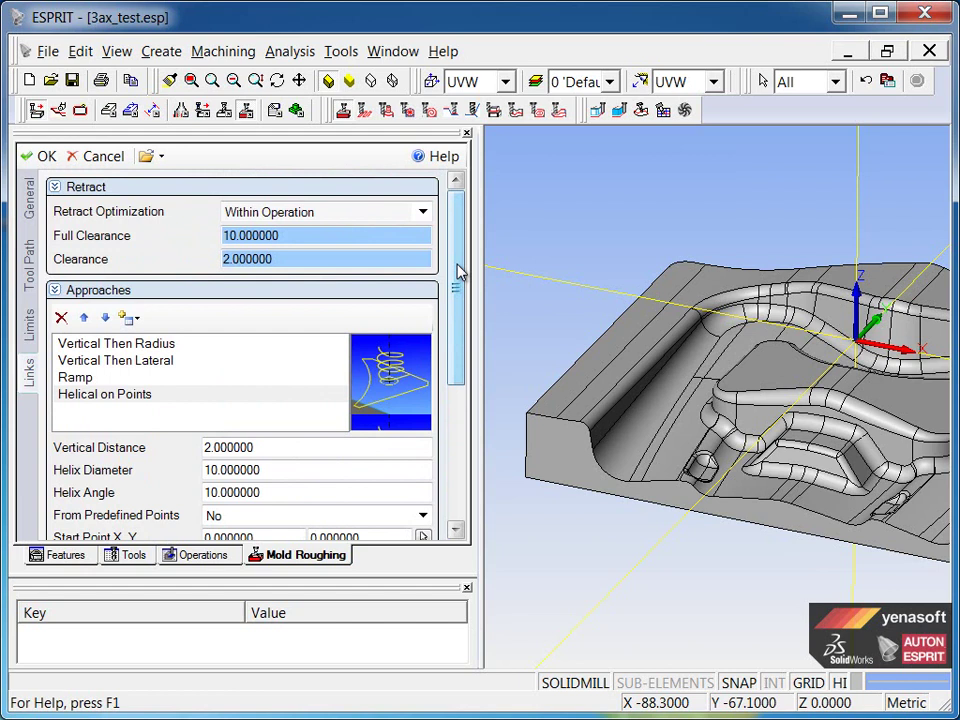
# Generate the Mold Roughing toolpath and accept the unreachable-profiles warning
pyautogui.click(44, 158)
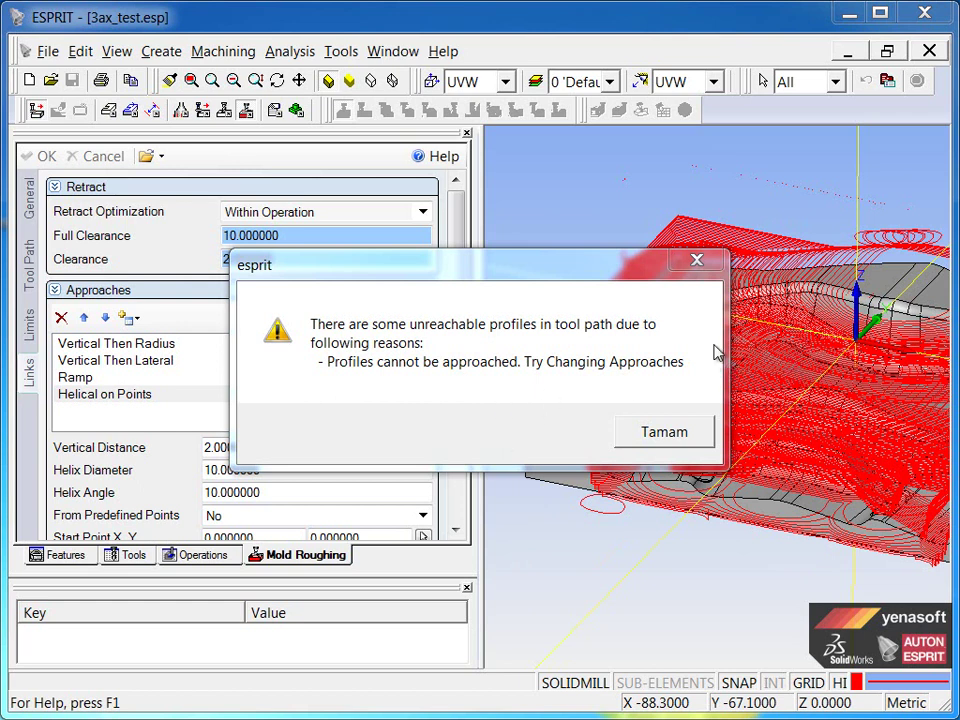
pyautogui.click(664, 432)
pyautogui.moveTo(790, 594)
pyautogui.mouseDown(button='middle')
pyautogui.moveTo(780, 570)
pyautogui.moveTo(724, 572)
pyautogui.moveTo(713, 583)
pyautogui.moveTo(776, 568)
pyautogui.moveTo(786, 584)
pyautogui.moveTo(784, 576)
pyautogui.mouseUp(button='middle')
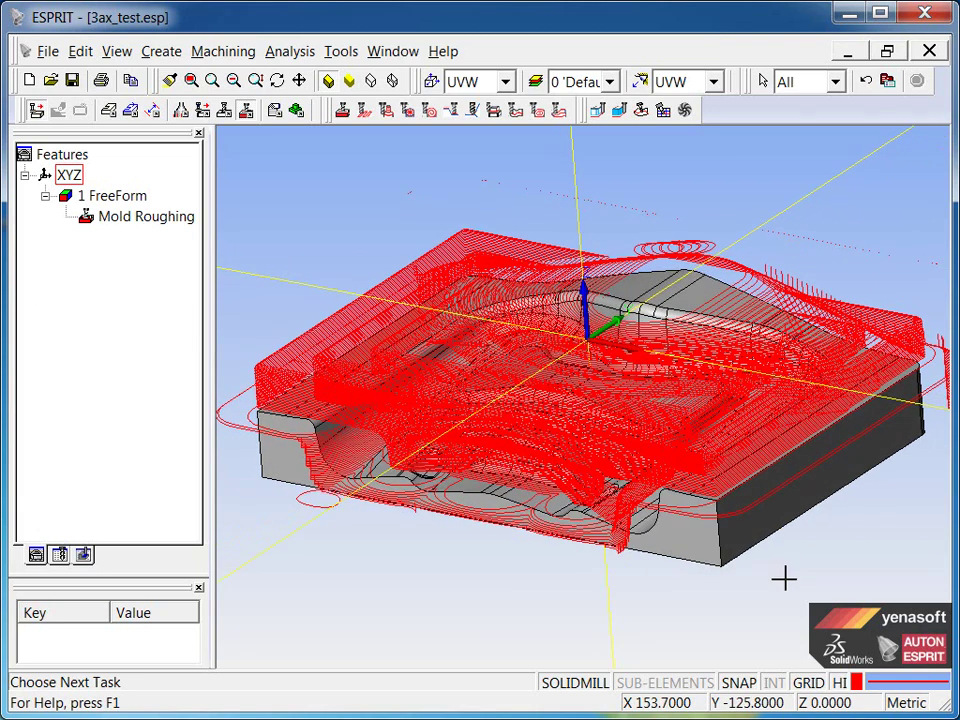
# Start simulating the Mold Roughing operation and view the cut from above
pyautogui.click(299, 113)
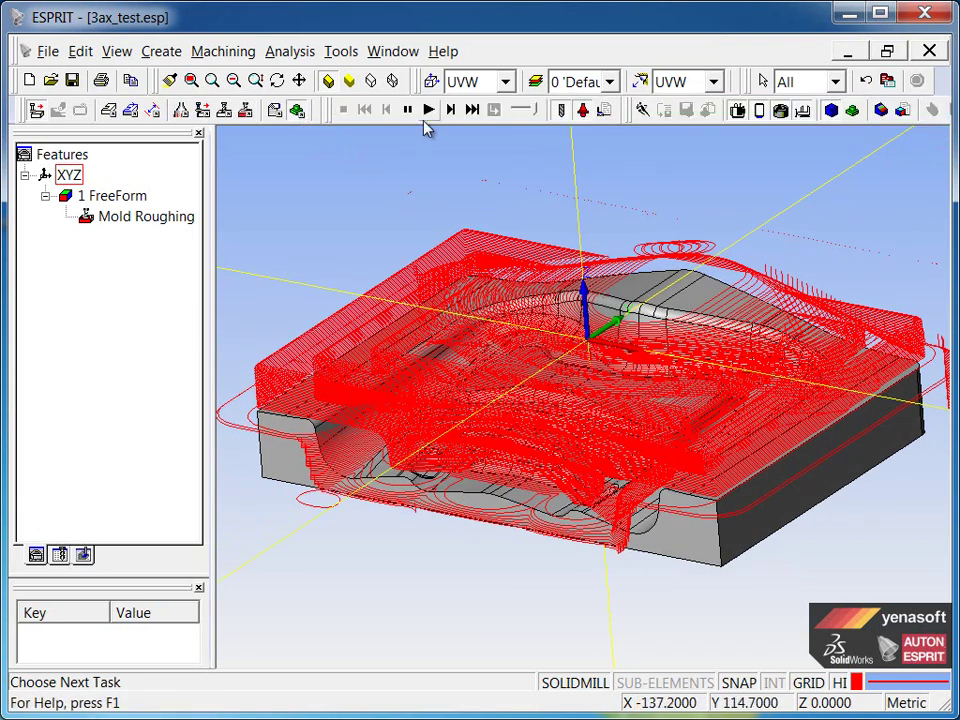
pyautogui.click(428, 110)
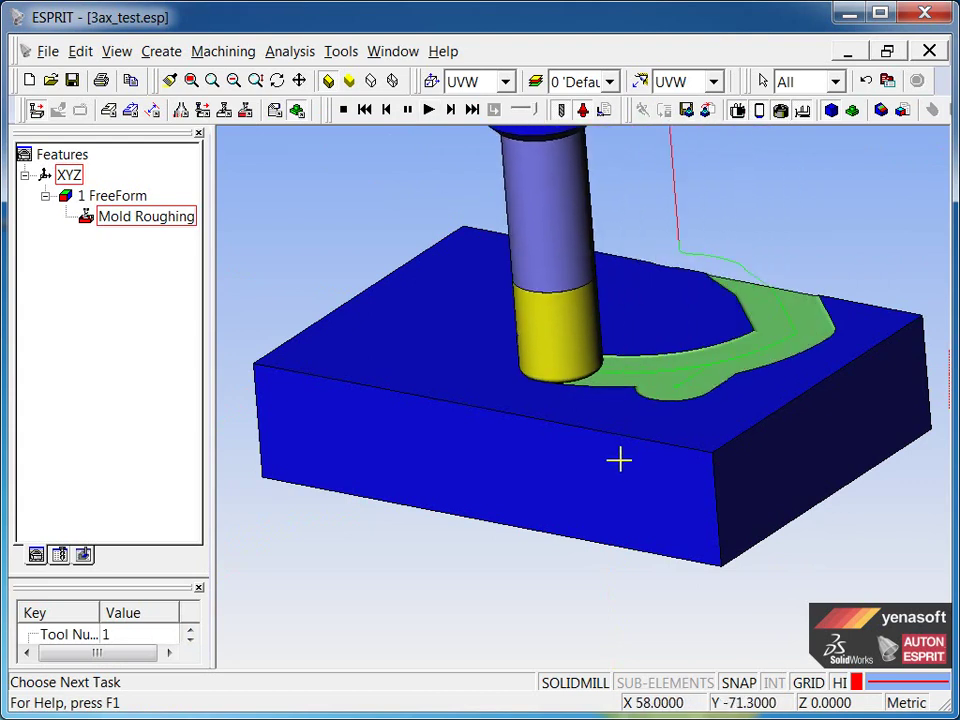
pyautogui.scroll(-2, 619, 459)
pyautogui.moveTo(619, 459)
pyautogui.mouseDown(button='middle')
pyautogui.moveTo(632, 428)
pyautogui.moveTo(654, 450)
pyautogui.moveTo(617, 444)
pyautogui.moveTo(621, 461)
pyautogui.mouseUp(button='middle')
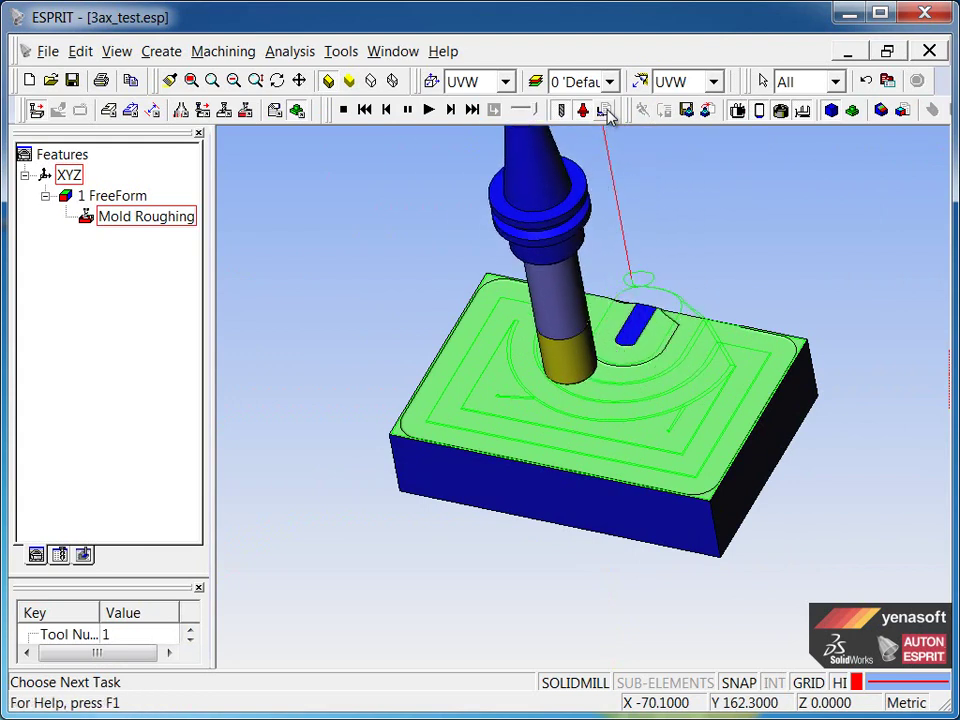
# Set the simulation update to 100 blocks and restart the simulation
pyautogui.click(606, 112)
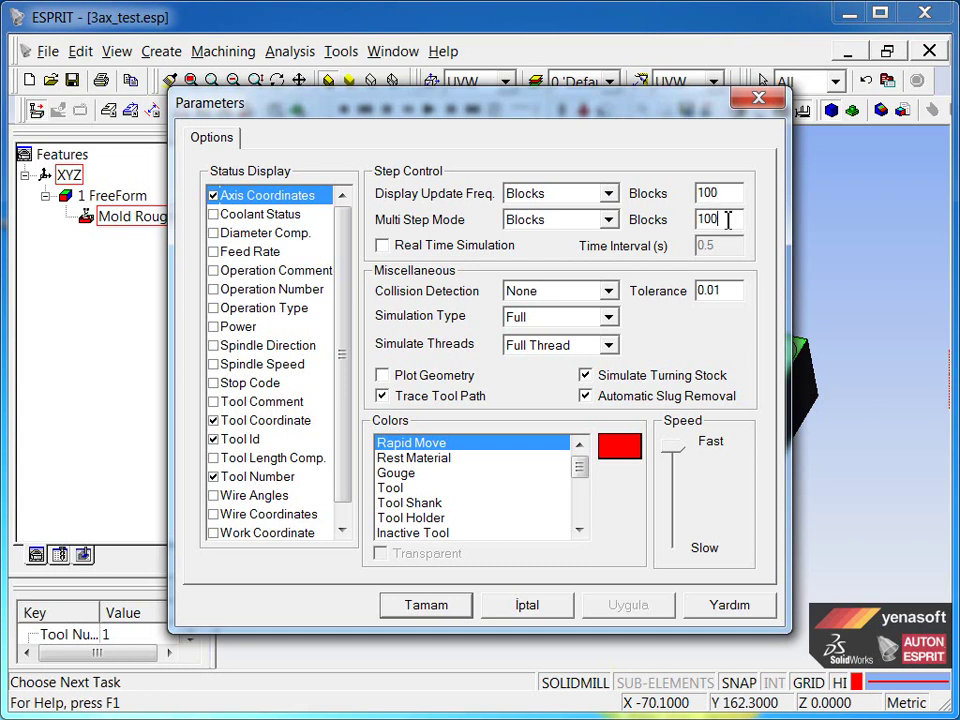
pyautogui.click(452, 605)
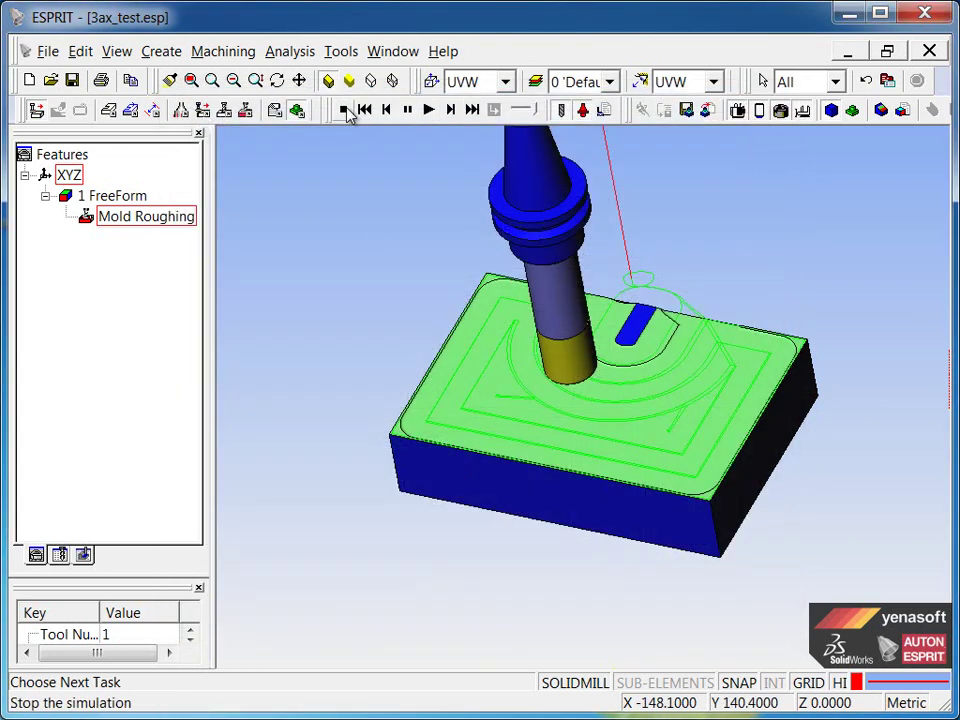
pyautogui.click(343, 110)
pyautogui.click(430, 112)
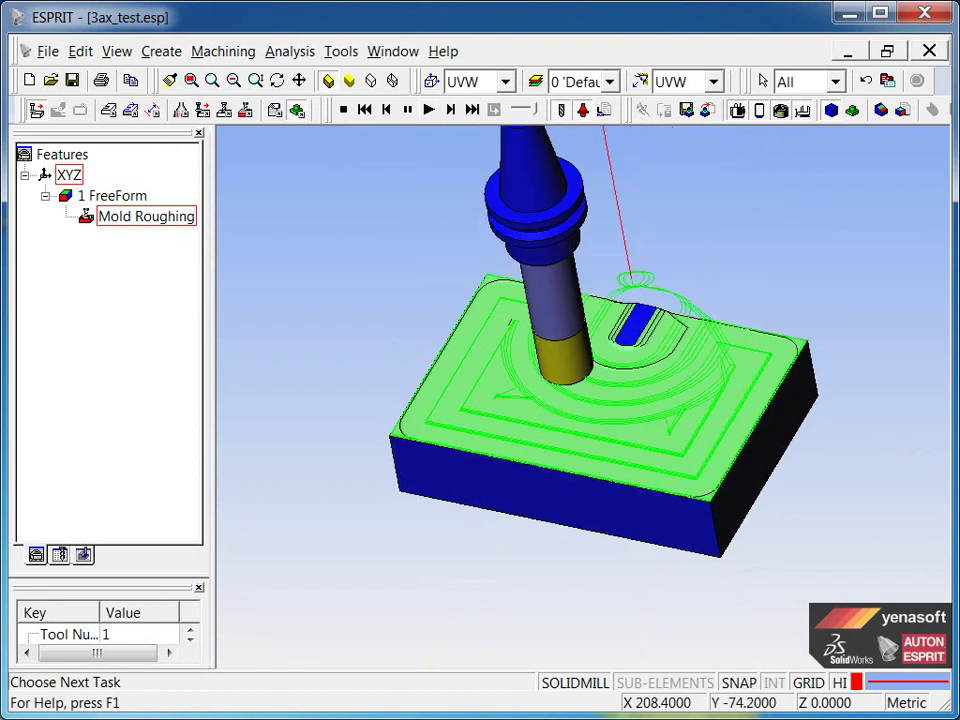
# Jump to the finished roughing result, inspect the stepped cuts, and save the simulation state
pyautogui.click(472, 110)
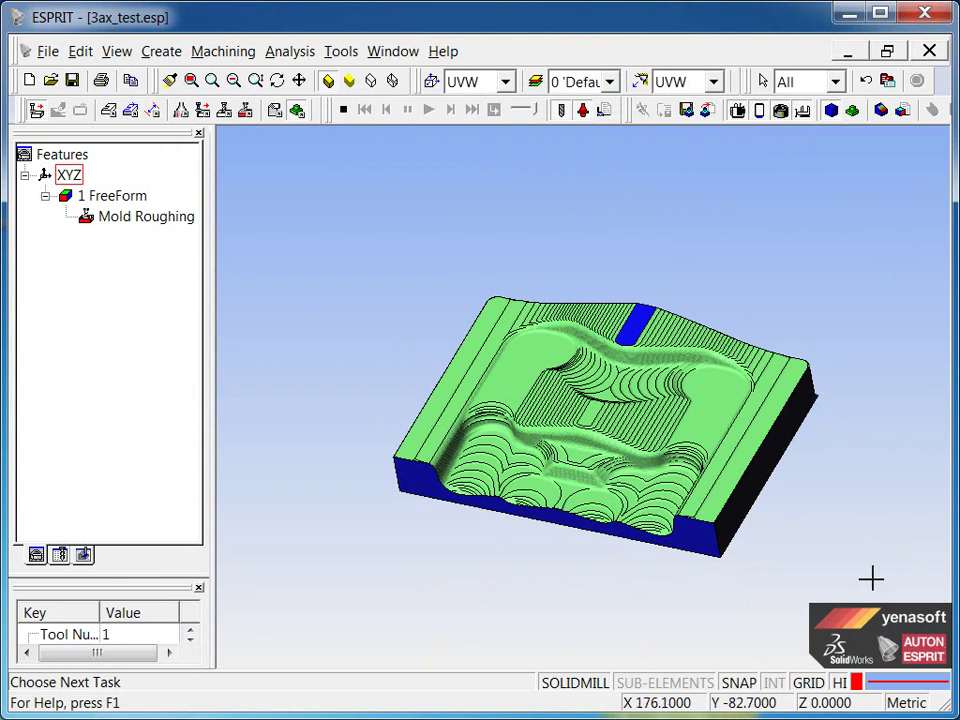
pyautogui.moveTo(846, 497); pyautogui.dragTo(830, 487, button='middle')
pyautogui.scroll(3, 632, 418)
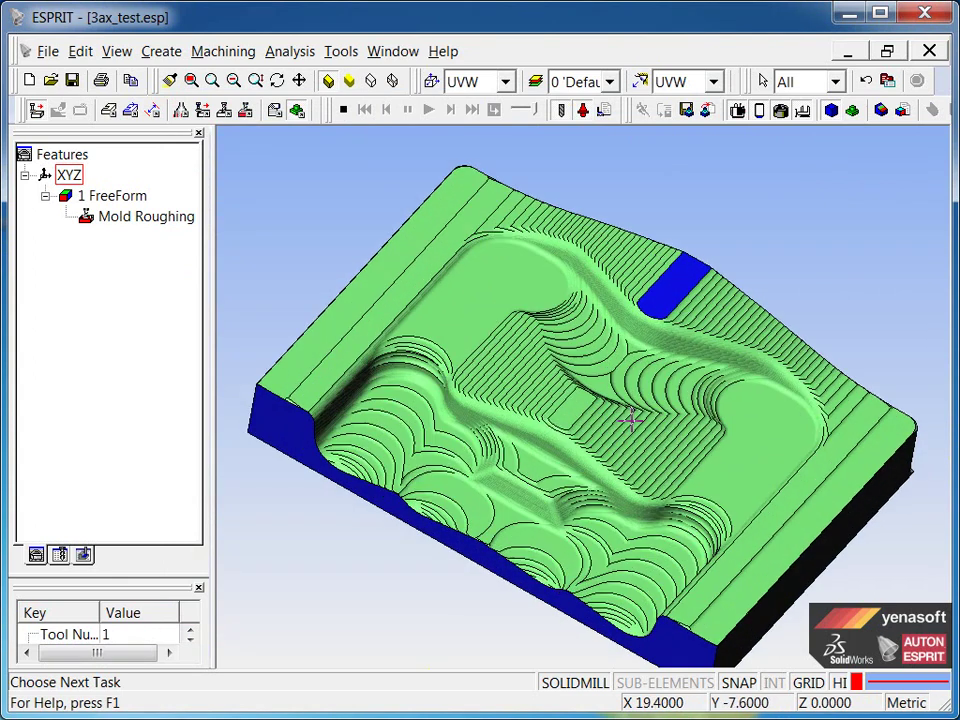
pyautogui.moveTo(632, 418)
pyautogui.mouseDown(button='middle')
pyautogui.moveTo(754, 429)
pyautogui.moveTo(731, 420)
pyautogui.moveTo(702, 440)
pyautogui.moveTo(720, 439)
pyautogui.moveTo(722, 400)
pyautogui.moveTo(752, 422)
pyautogui.moveTo(751, 450)
pyautogui.moveTo(731, 446)
pyautogui.moveTo(752, 439)
pyautogui.moveTo(735, 429)
pyautogui.moveTo(735, 456)
pyautogui.moveTo(741, 441)
pyautogui.mouseUp(button='middle')
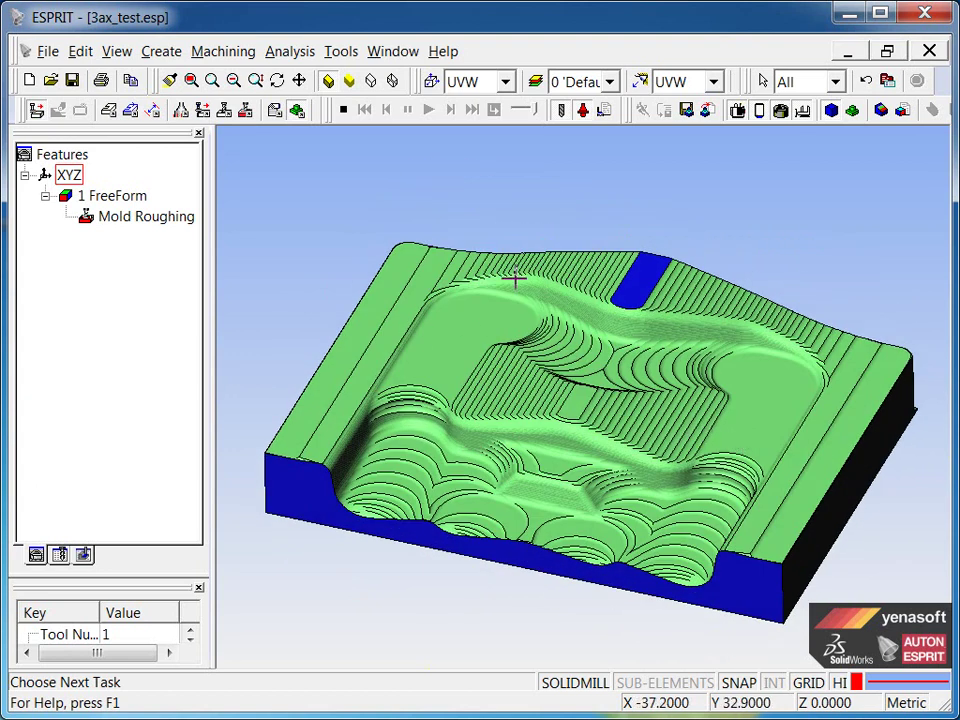
pyautogui.scroll(3, 567, 383)
pyautogui.scroll(-3, 567, 383)
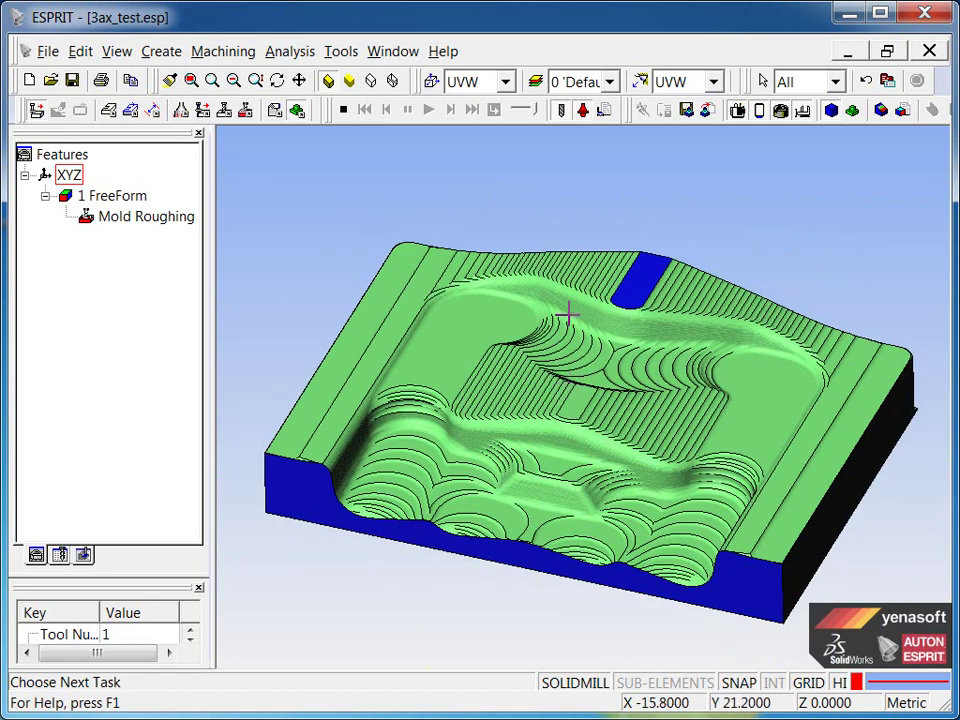
pyautogui.click(687, 110)
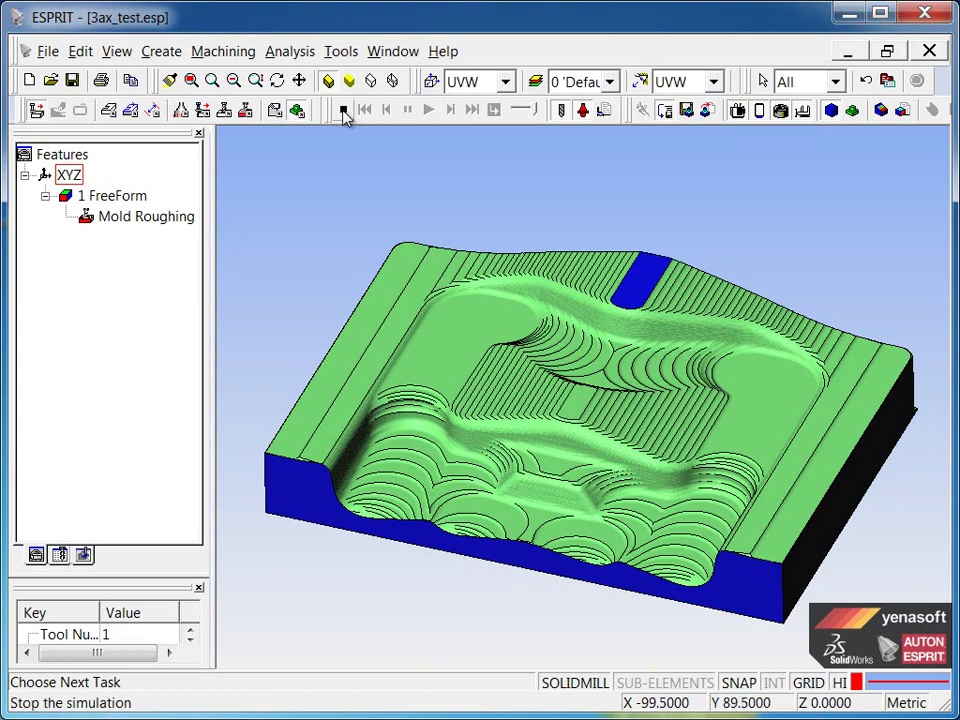
# Exit the simulation and hide the Mold Roughing toolpath from the operations list
pyautogui.click(343, 112)
pyautogui.moveTo(542, 208); pyautogui.dragTo(380, 145, button='middle')
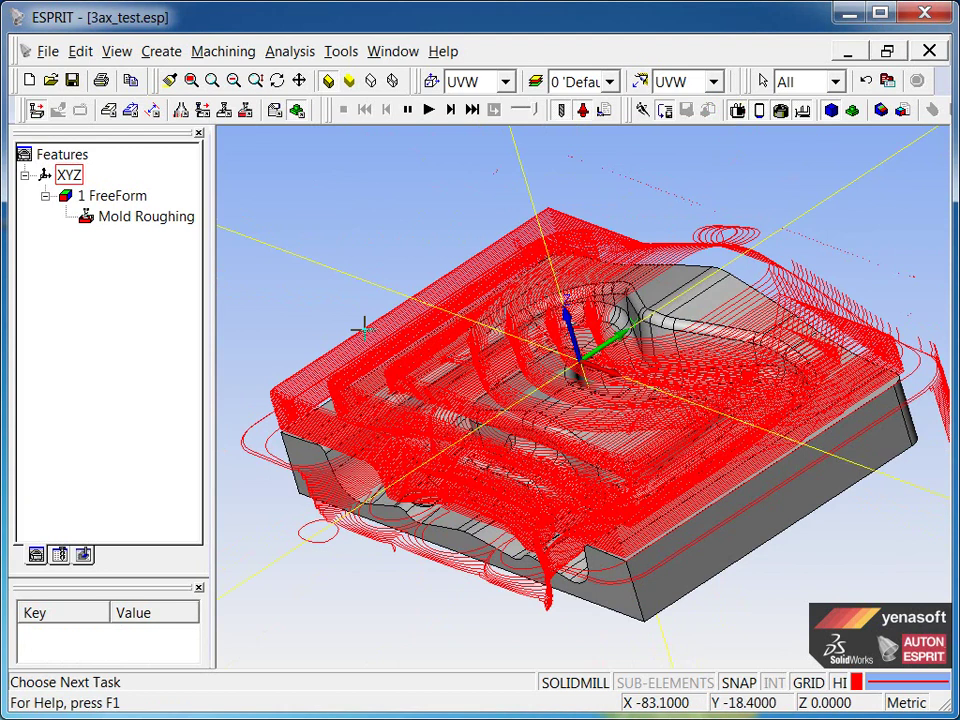
pyautogui.click(83, 555)
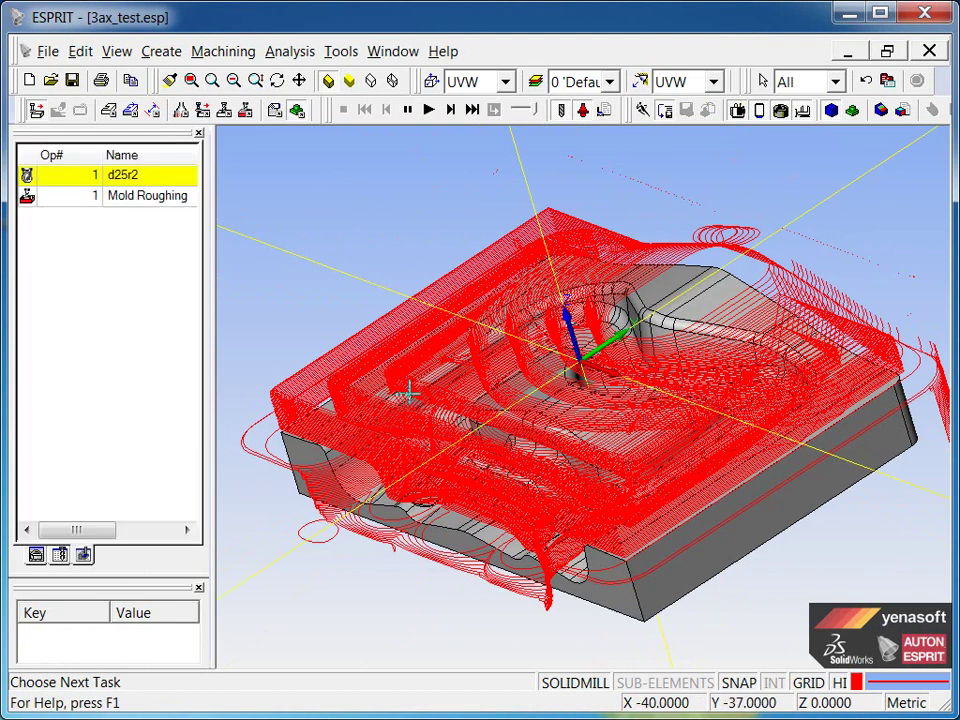
pyautogui.click(131, 204)
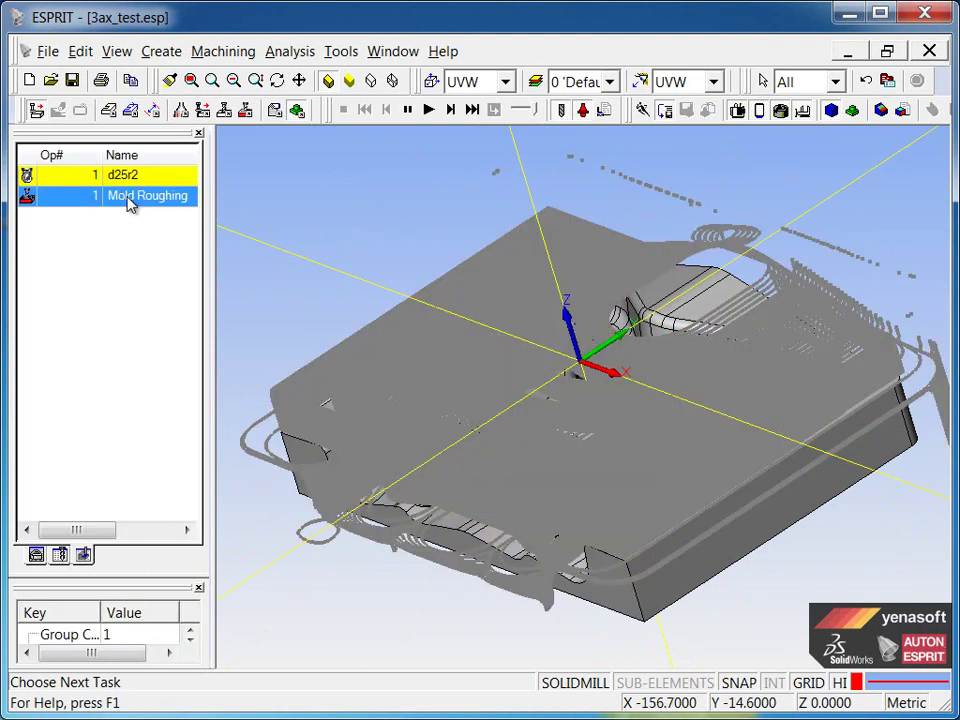
pyautogui.rightClick(133, 206)
pyautogui.click(198, 525)
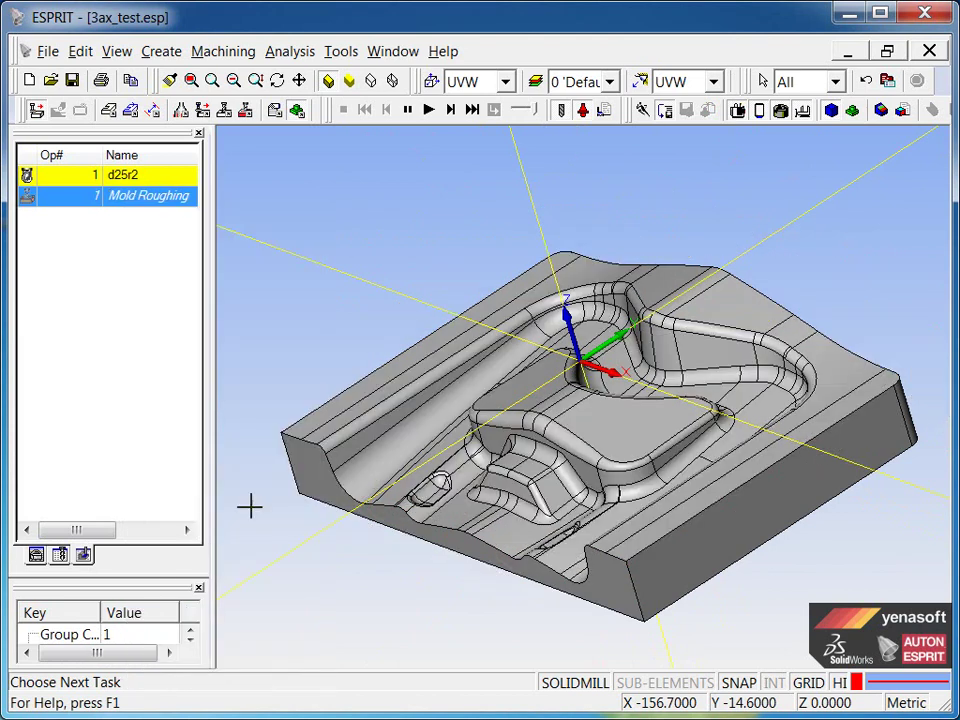
pyautogui.moveTo(394, 242)
pyautogui.mouseDown(button='middle')
pyautogui.moveTo(424, 236)
pyautogui.moveTo(402, 230)
pyautogui.moveTo(396, 240)
pyautogui.mouseUp(button='middle')
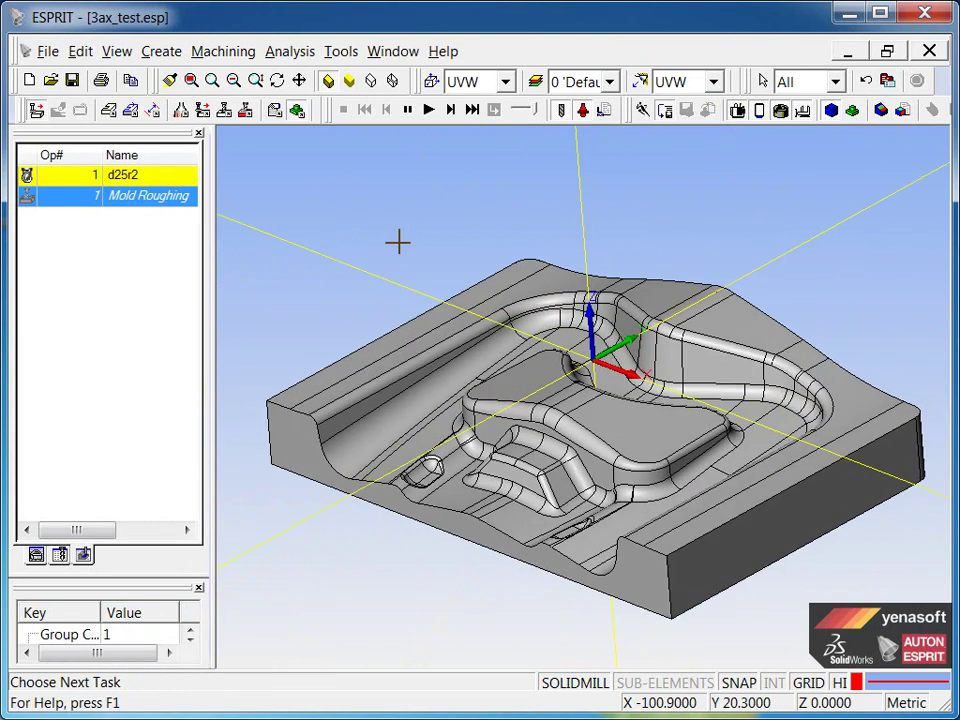
pyautogui.click(398, 241)
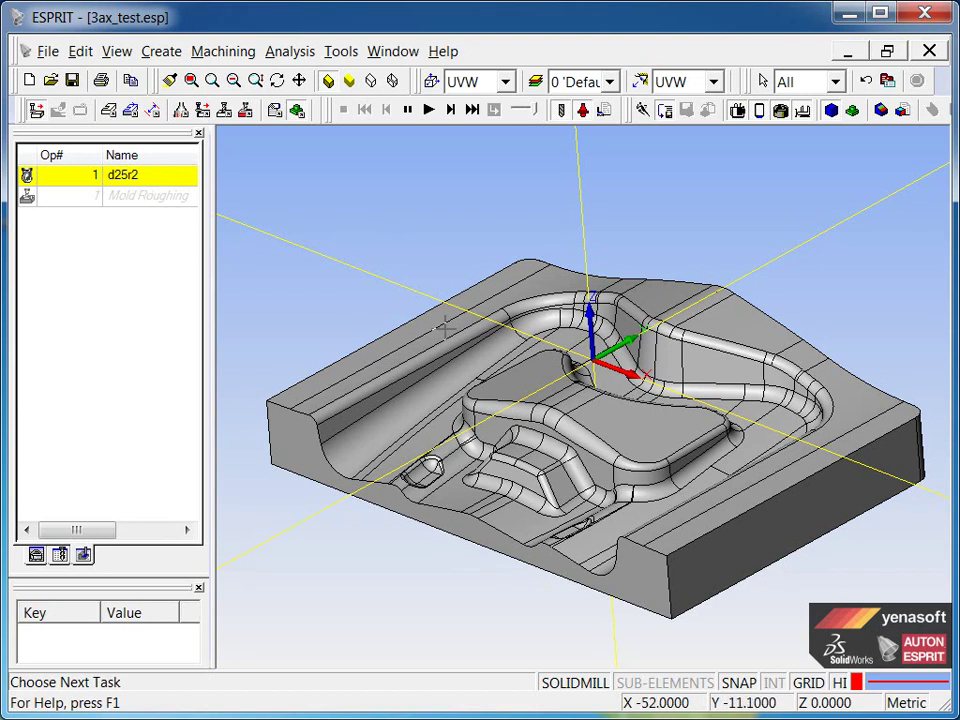
# Create bull nose end mill d10r05 with diameter 10 and corner radius 0.5
pyautogui.click(180, 110)
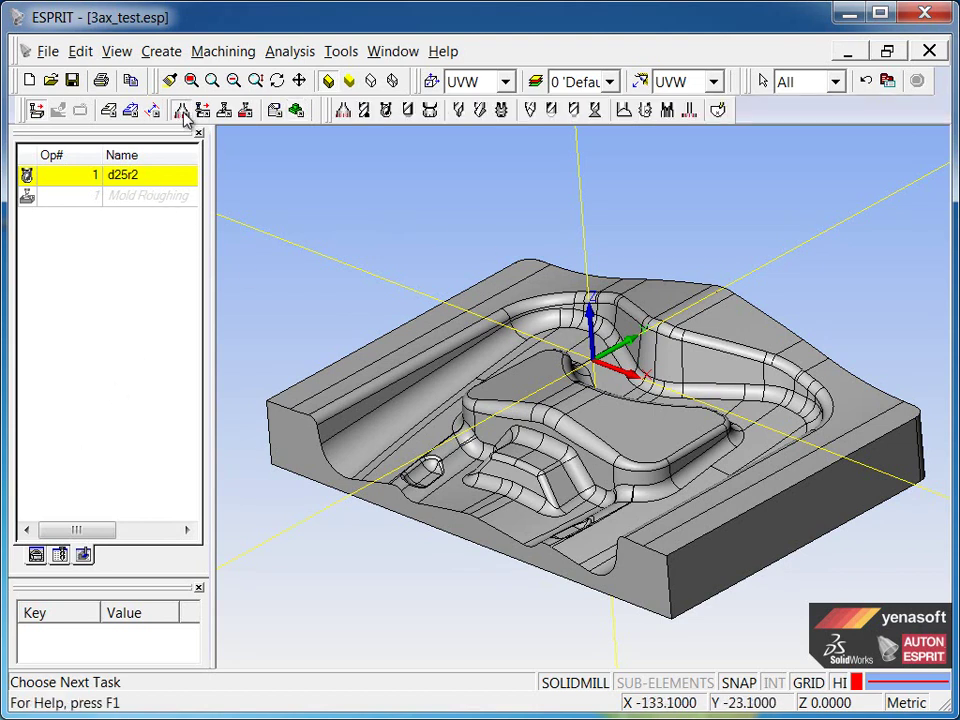
pyautogui.click(389, 111)
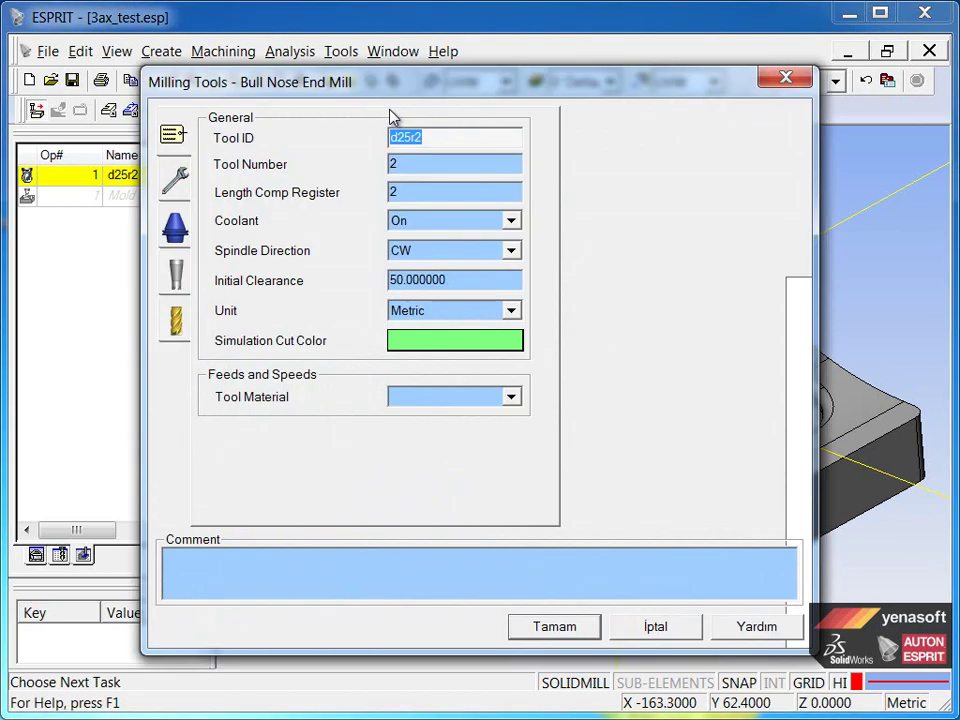
pyautogui.write('d10r05')
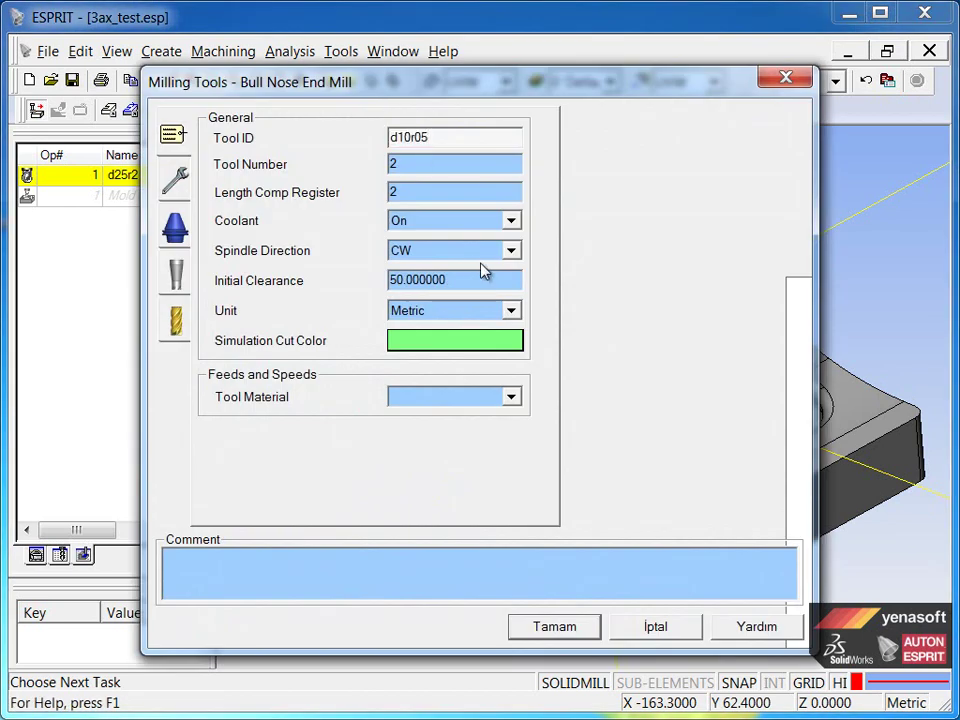
pyautogui.click(160, 326)
pyautogui.write('10')
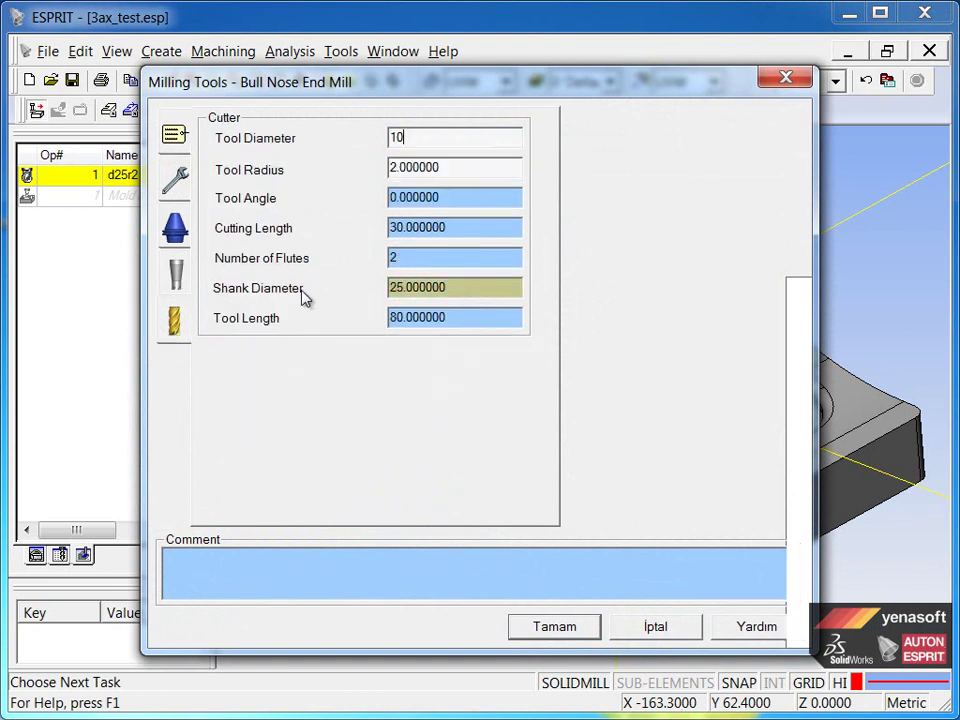
pyautogui.moveTo(405, 172); pyautogui.dragTo(375, 180)
pyautogui.write('0.5')
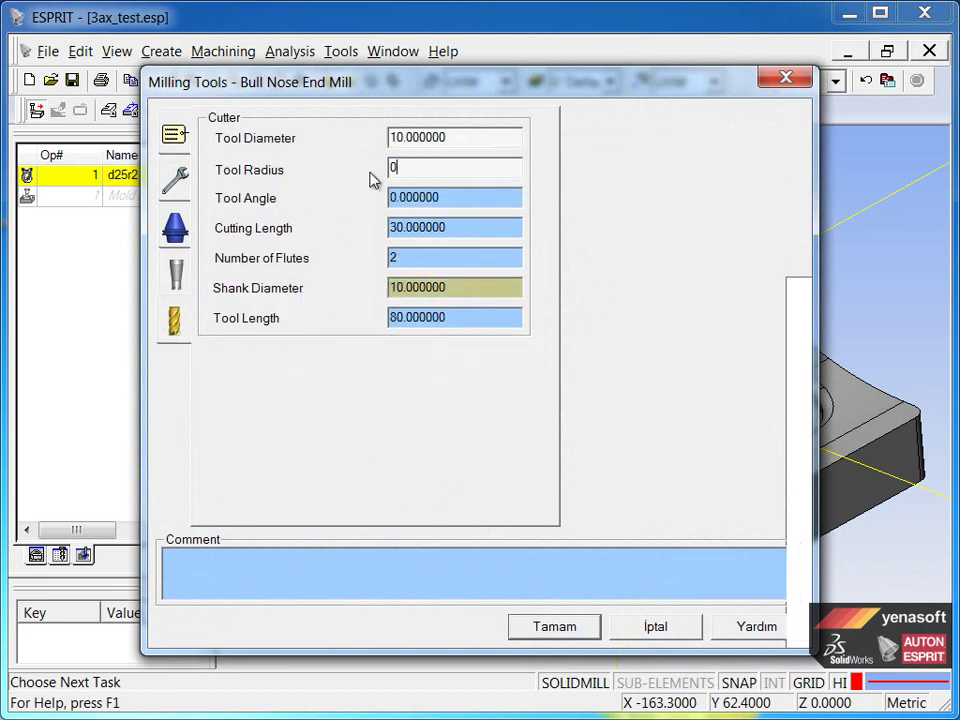
pyautogui.click(562, 630)
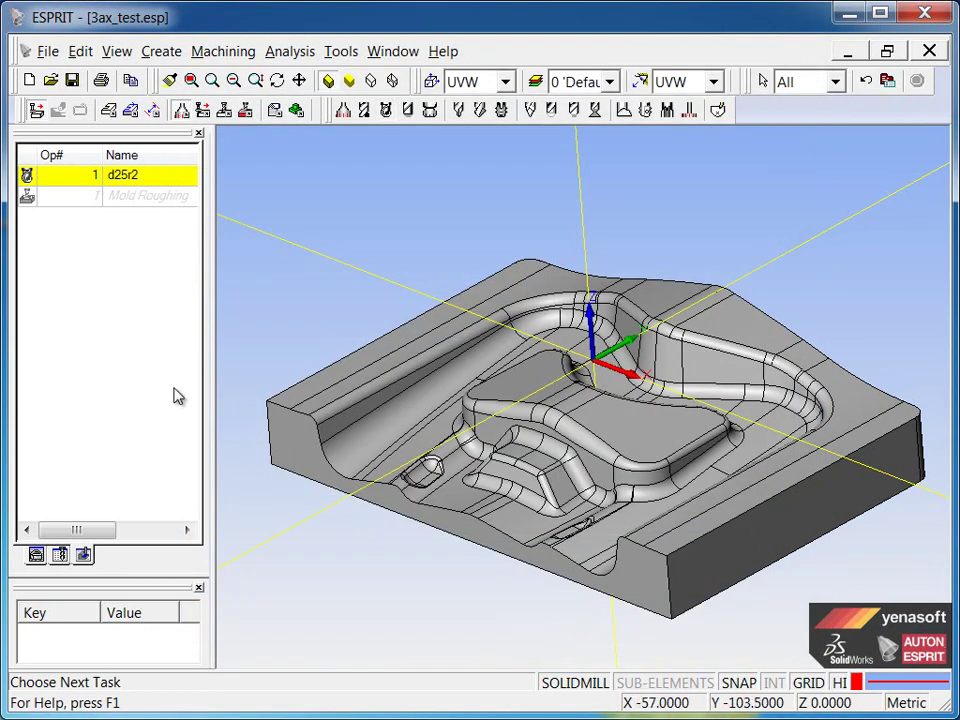
pyautogui.click(36, 555)
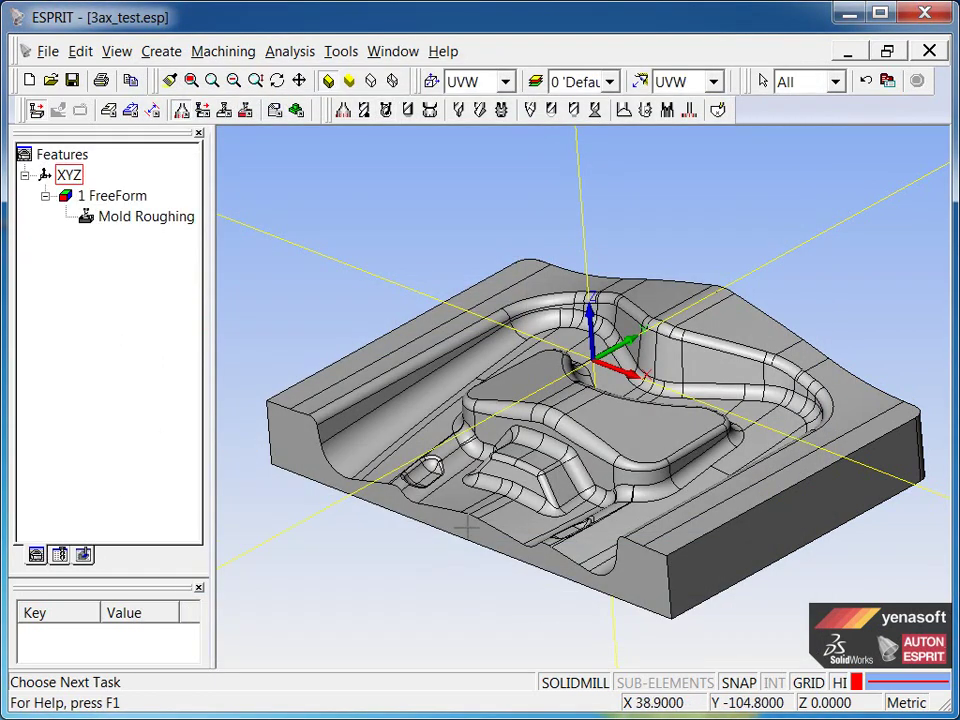
# Start a SolidMill Mold Z-Level Roughing operation on the 1 FreeForm feature
pyautogui.moveTo(461, 514); pyautogui.dragTo(520, 455, button='middle')
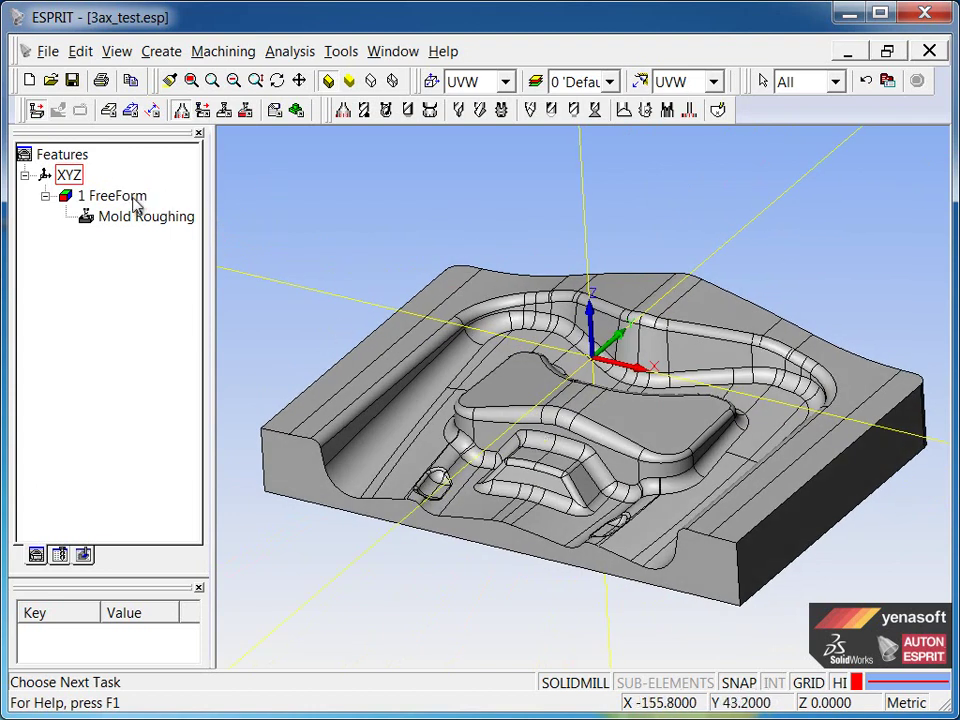
pyautogui.click(137, 200)
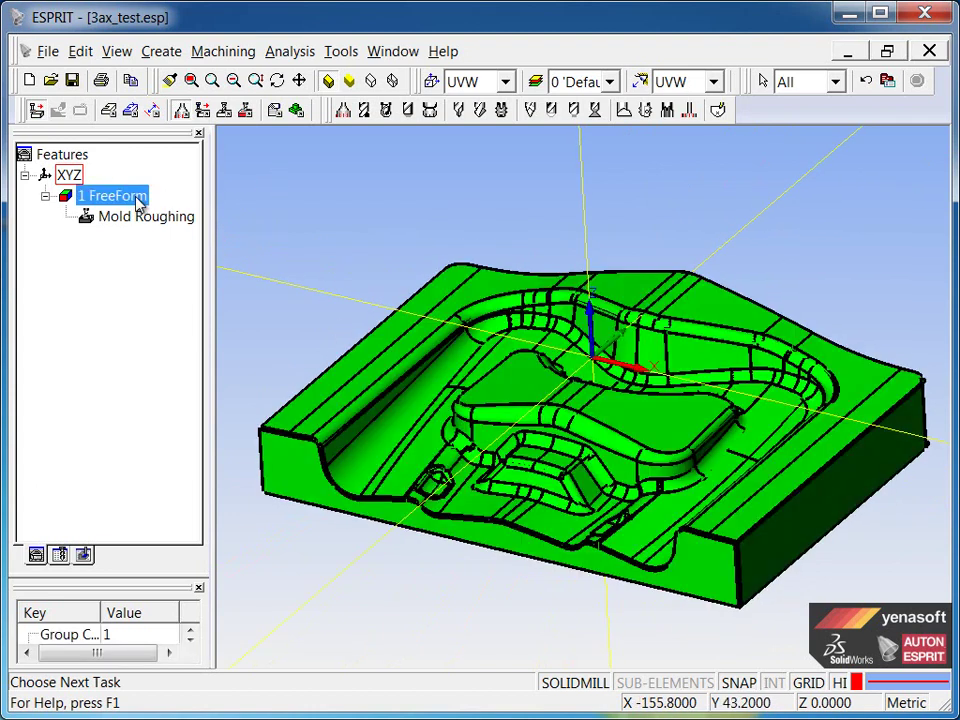
pyautogui.click(245, 111)
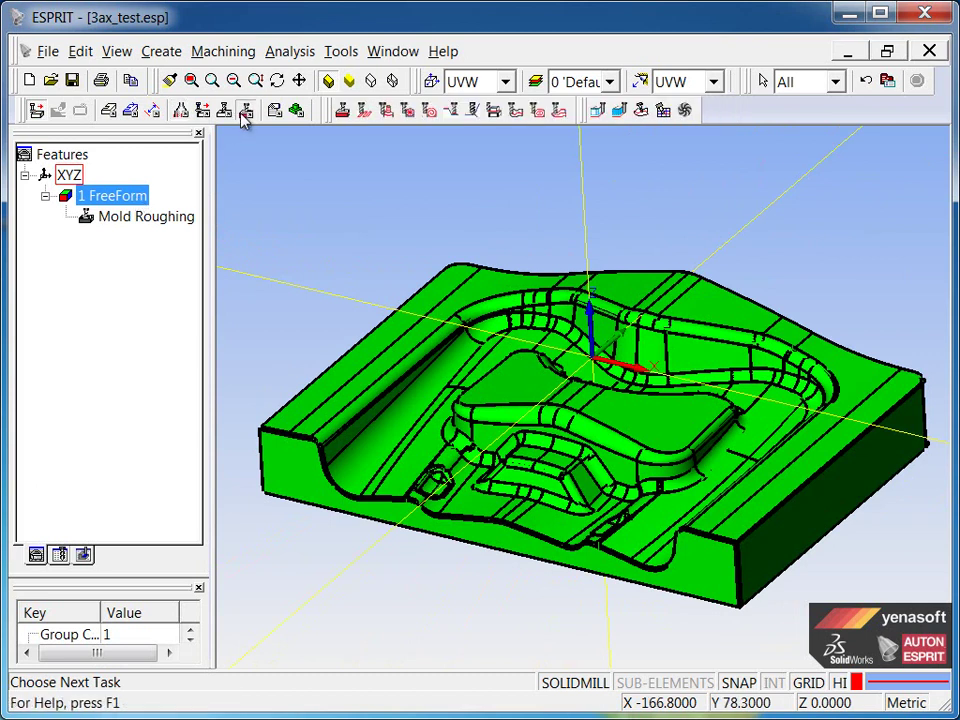
pyautogui.click(345, 115)
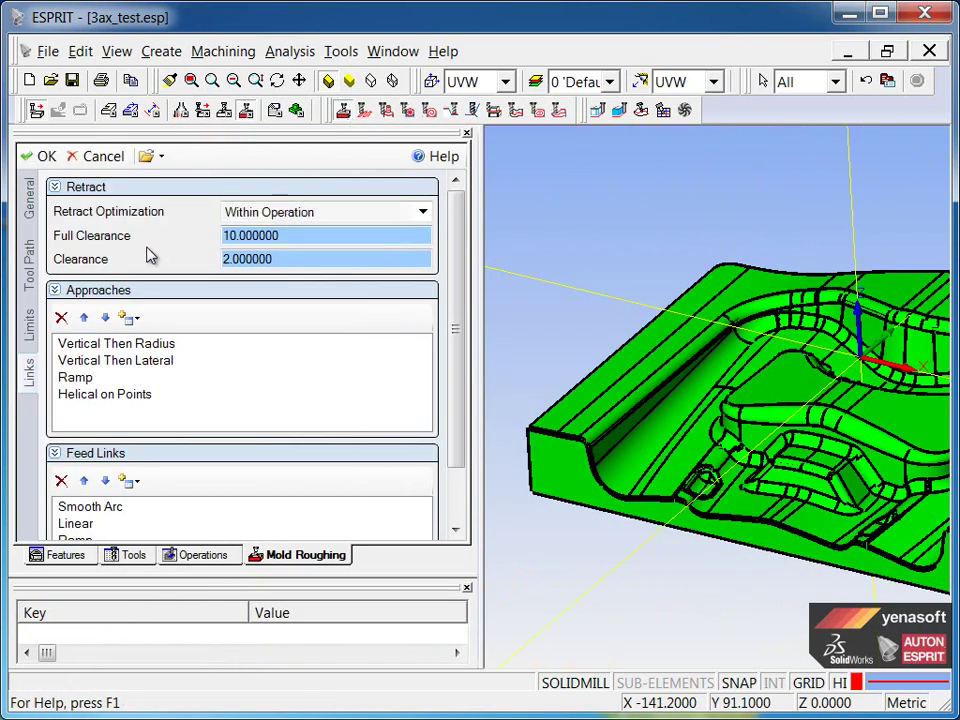
# Assign tool d10r05 to the operation, giving 6239 RPM and 8734.6 feedrate
pyautogui.click(30, 202)
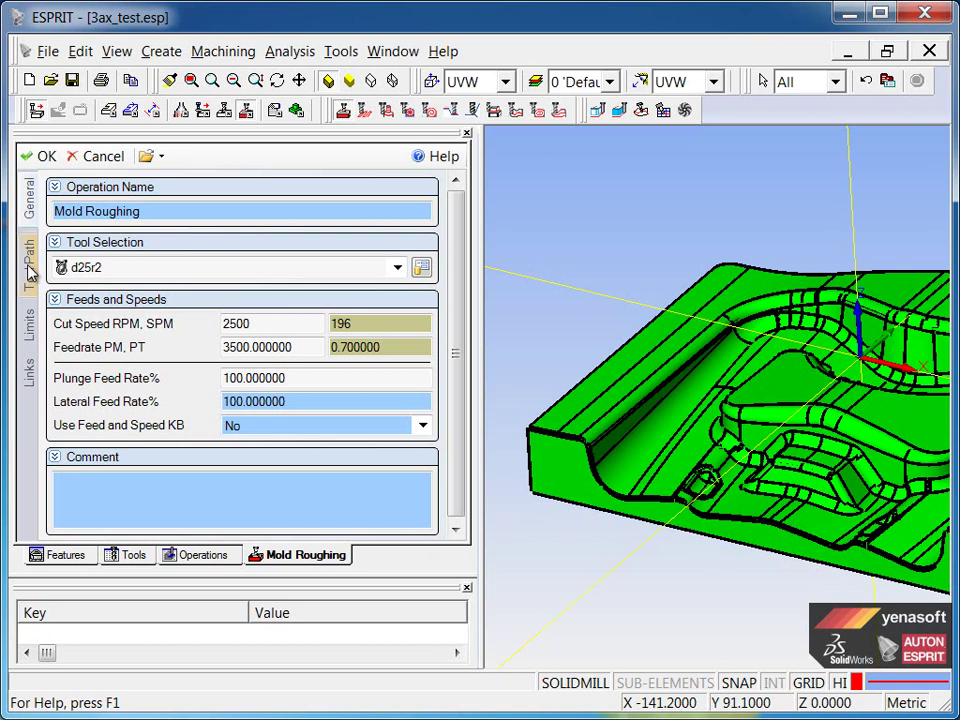
pyautogui.click(90, 270)
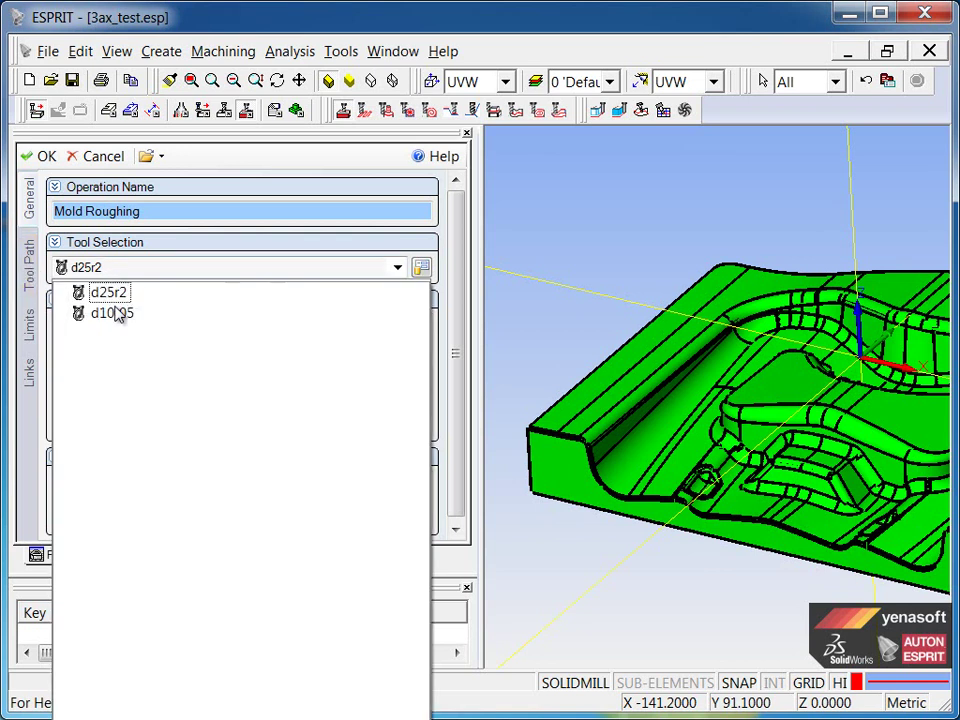
pyautogui.click(112, 313)
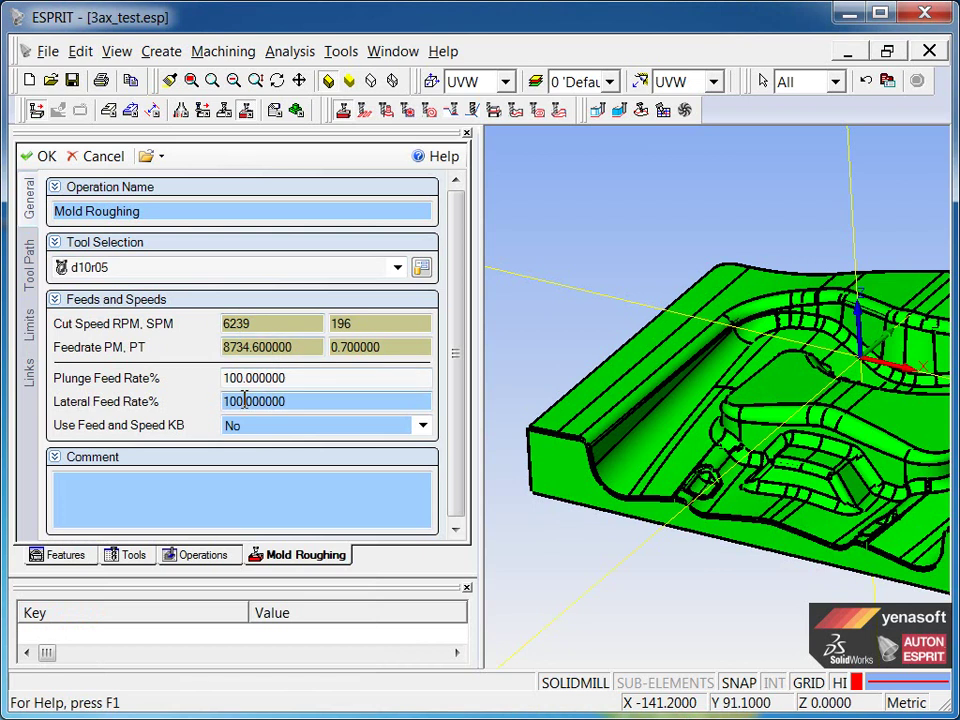
pyautogui.click(30, 272)
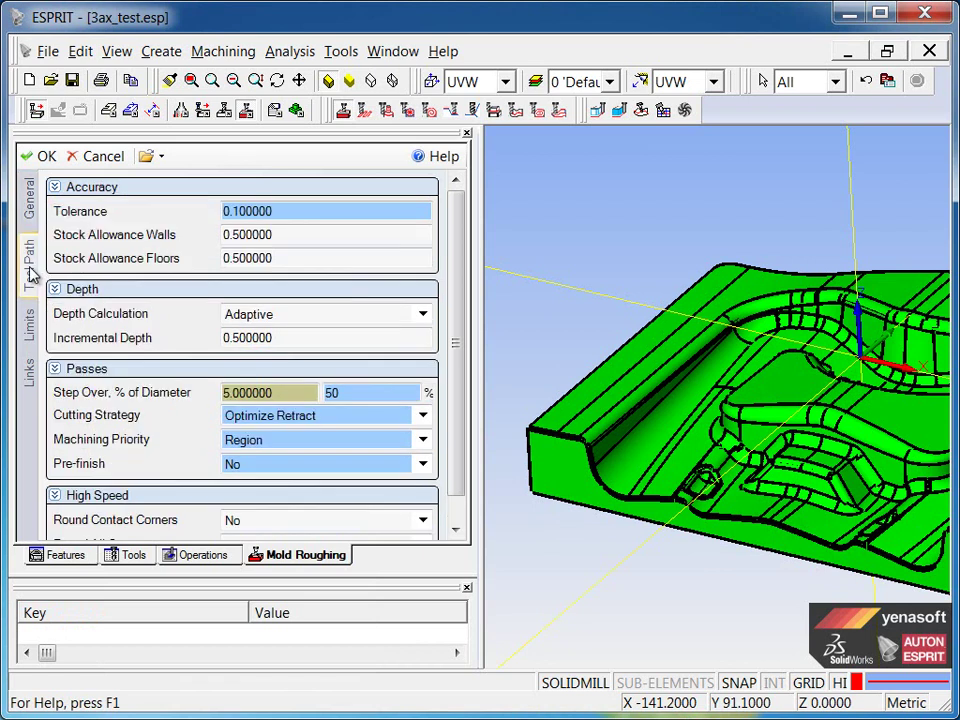
# Check the tool path tolerance, 0.5 wall and floor stock allowances, and step over
pyautogui.click(291, 210)
pyautogui.click(301, 258)
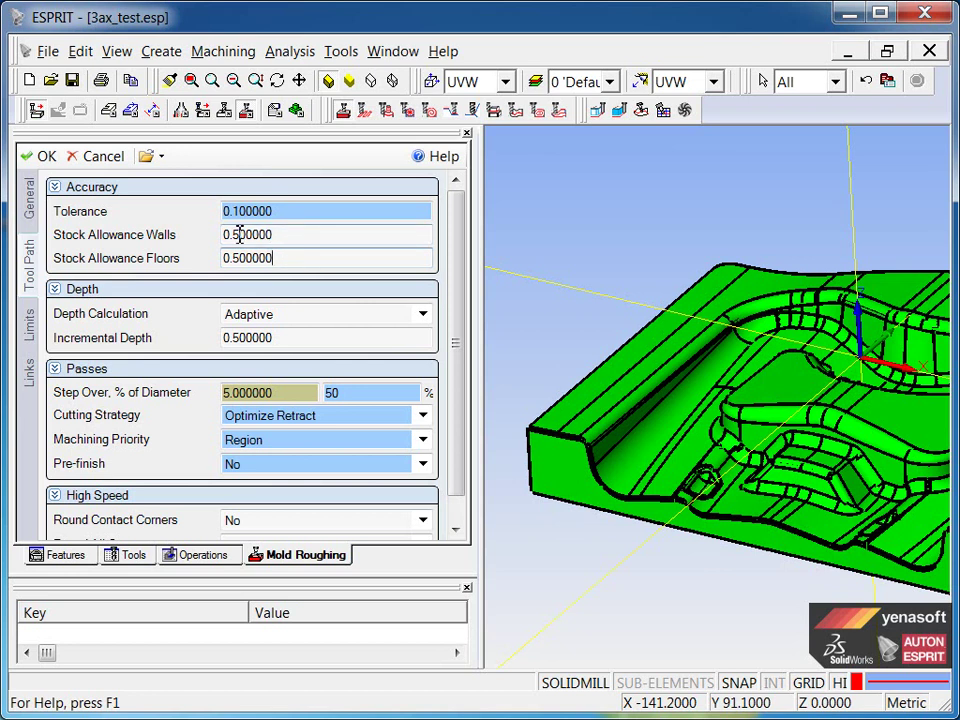
pyautogui.moveTo(237, 234); pyautogui.dragTo(272, 235)
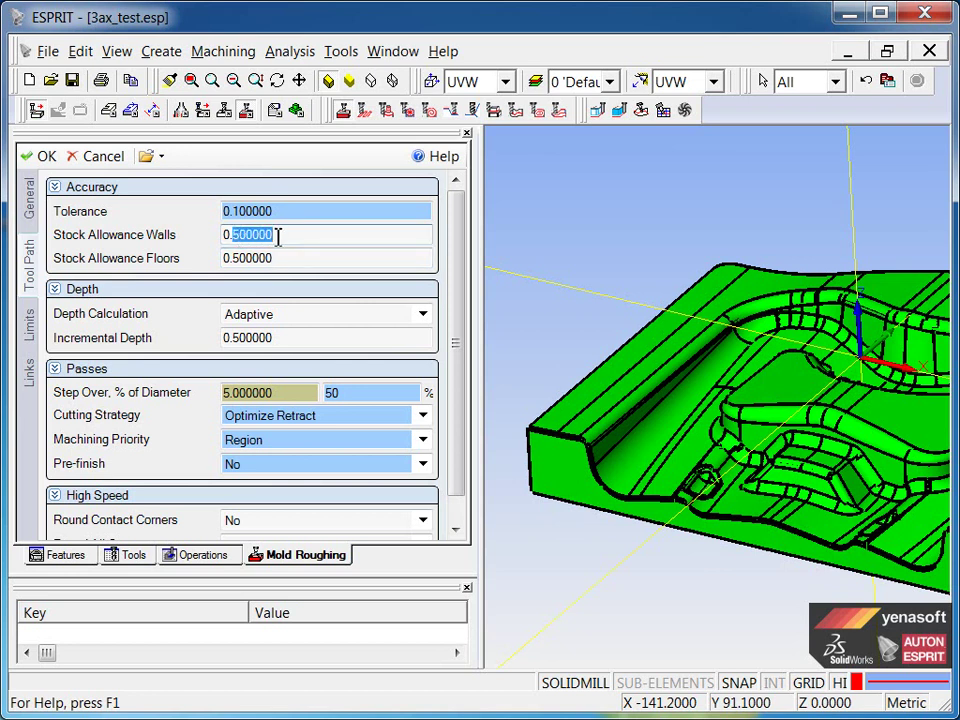
pyautogui.write('3')
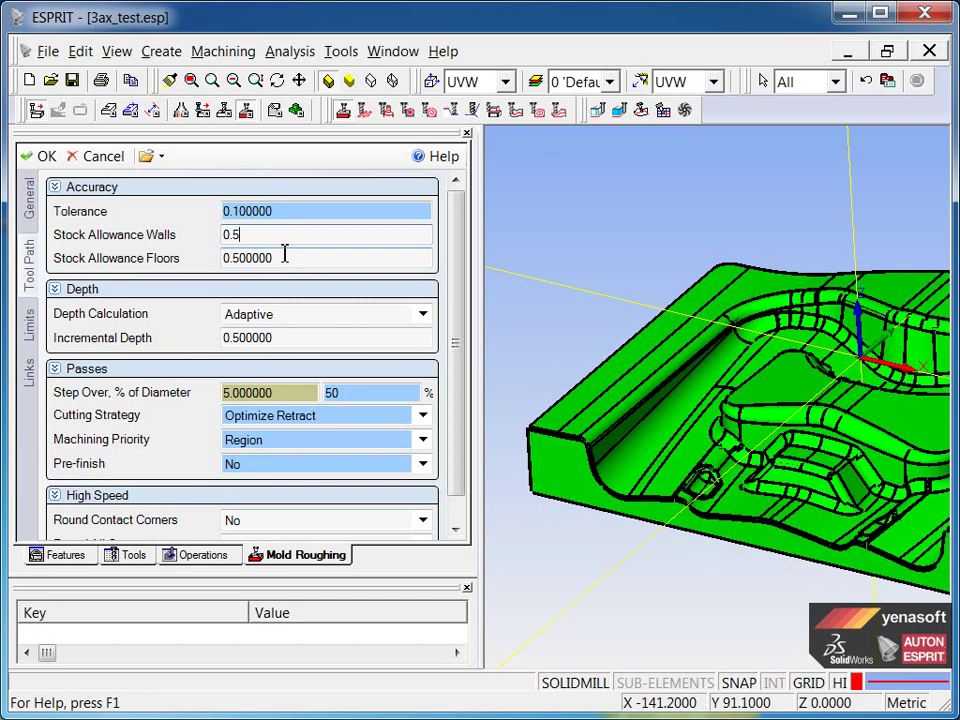
pyautogui.click(296, 335)
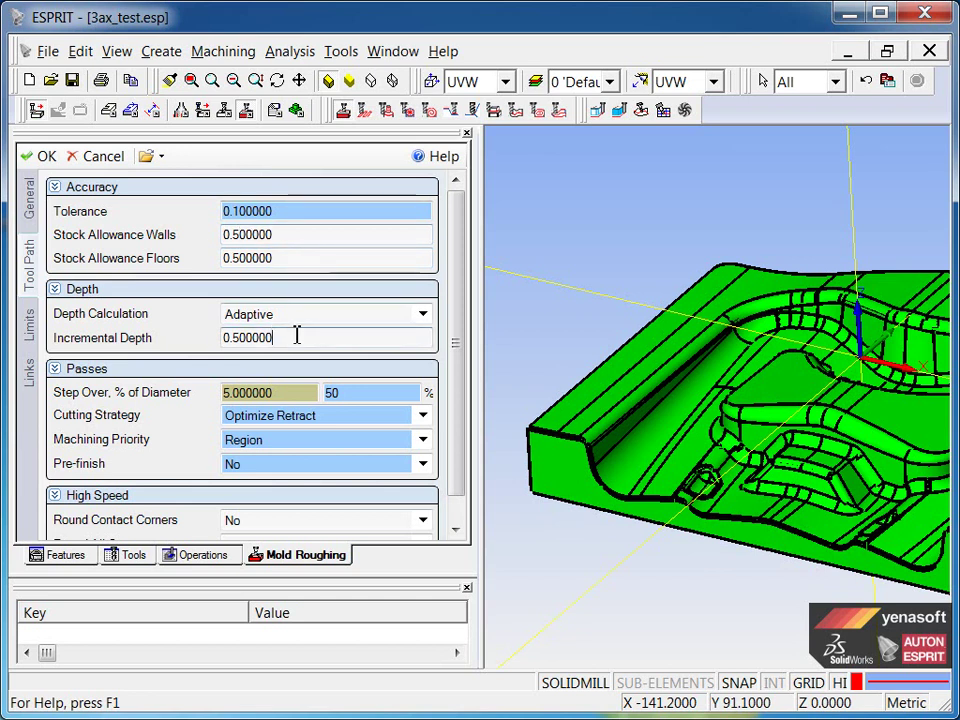
pyautogui.click(306, 394)
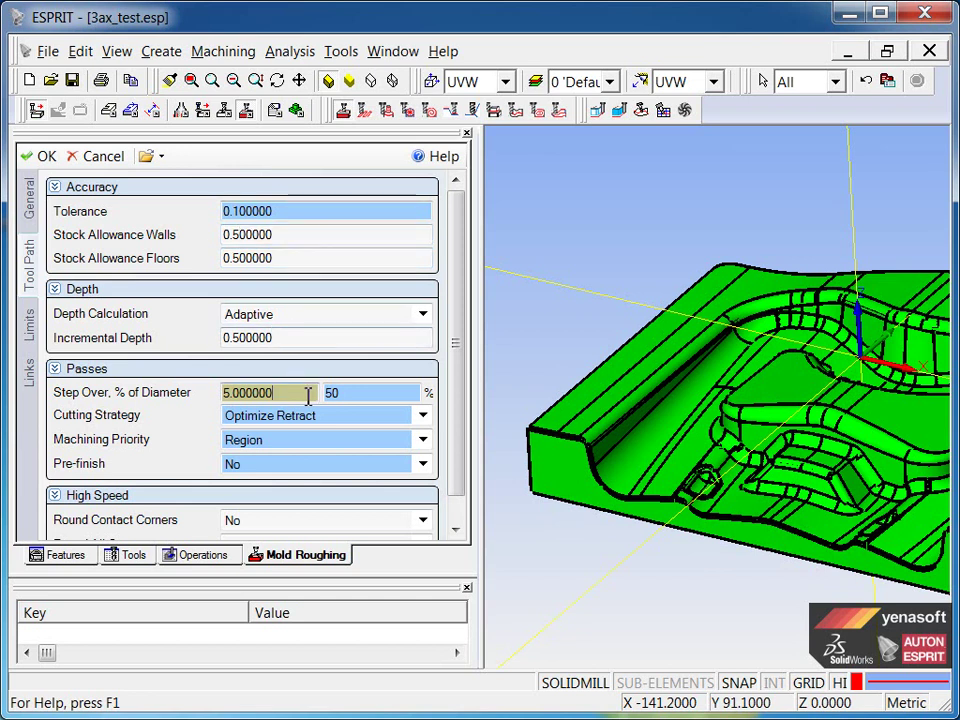
pyautogui.scroll(-1, 308, 394)
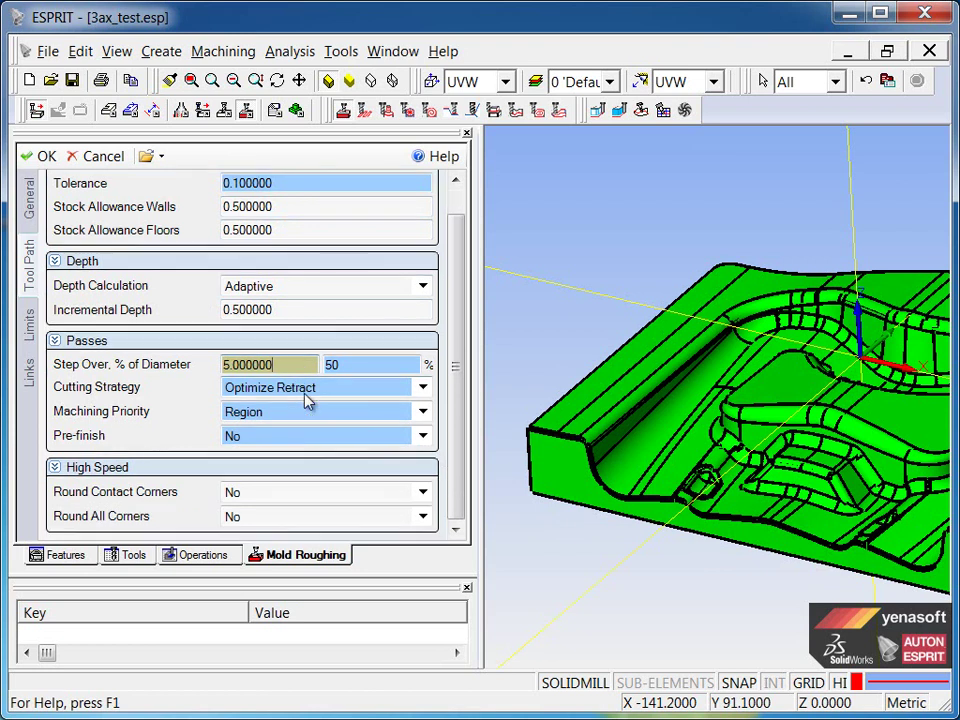
# Review the Limits and Links settings: Within Operation retract, clearances 10 and 2
pyautogui.click(32, 335)
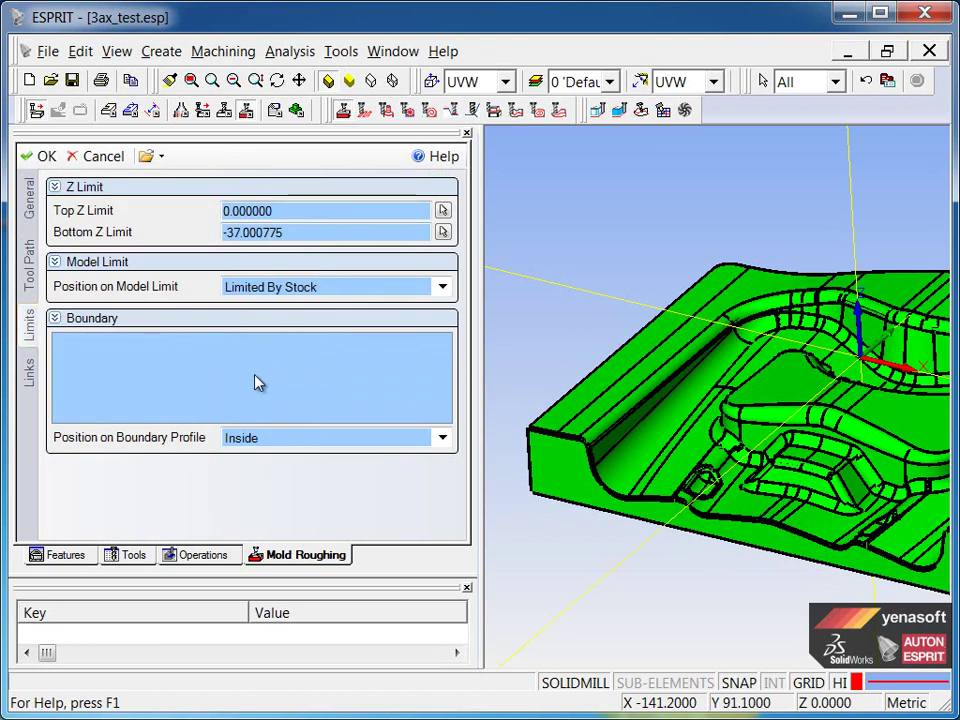
pyautogui.click(32, 375)
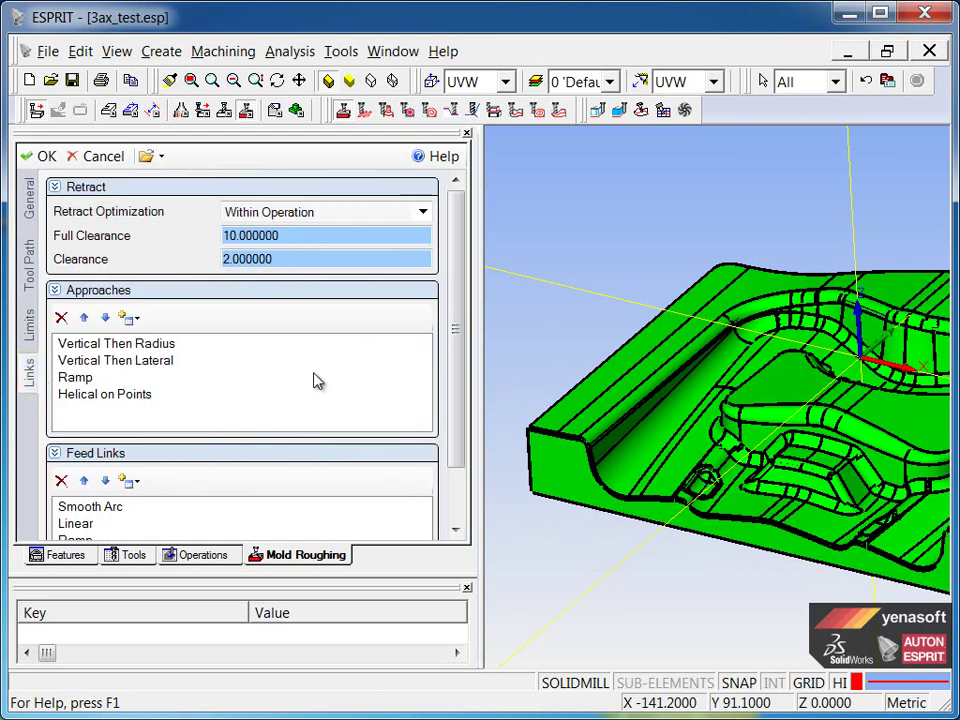
pyautogui.moveTo(457, 305)
pyautogui.mouseDown()
pyautogui.moveTo(443, 381)
pyautogui.moveTo(443, 279)
pyautogui.mouseUp()
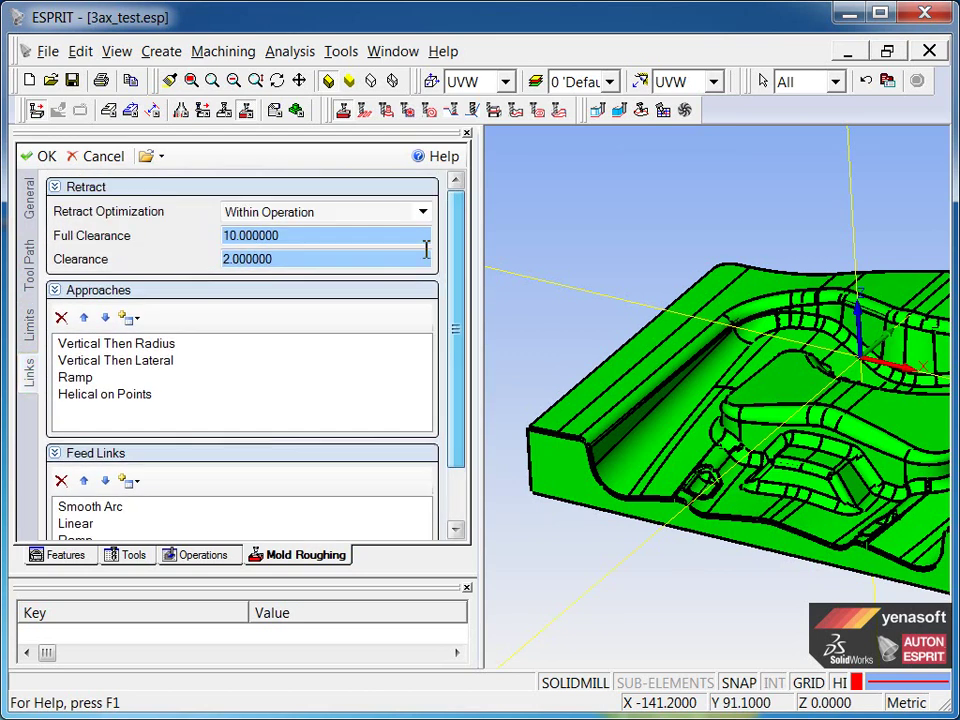
# Generate the second Mold Roughing toolpath, accepting the unreachable-profiles warning
pyautogui.click(47, 158)
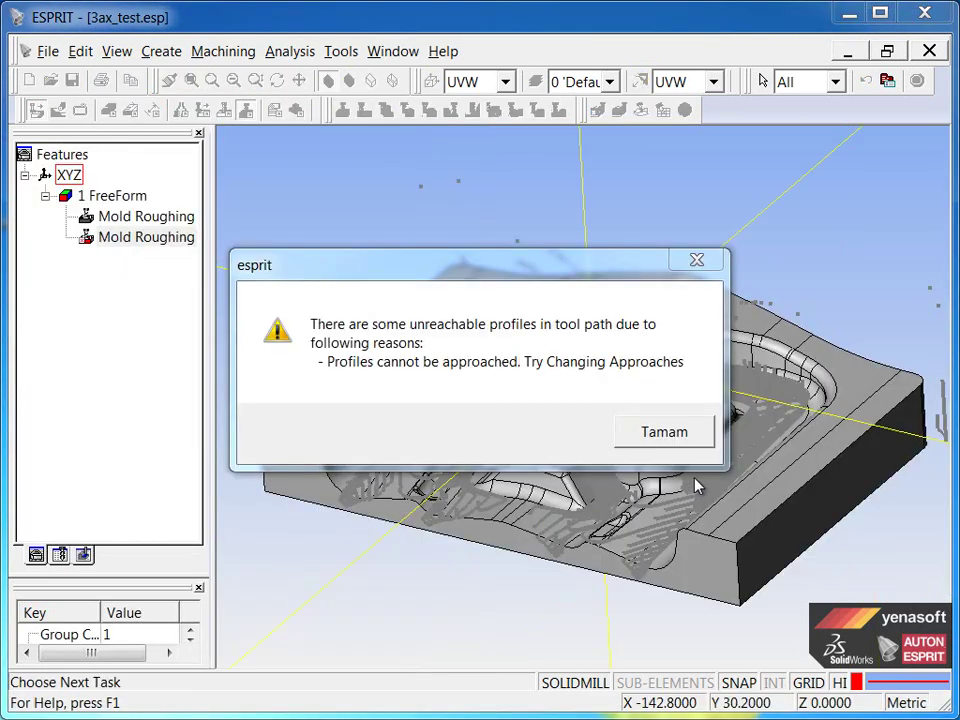
pyautogui.click(678, 434)
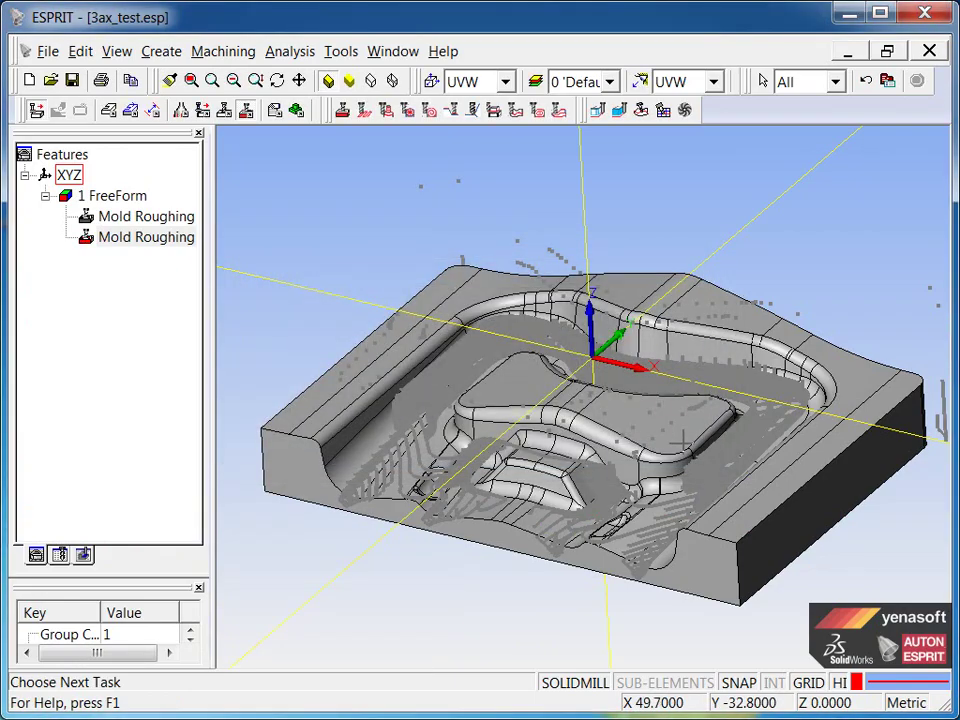
pyautogui.click(366, 259)
# Inspect the new toolpath across the mold and select the second Mold Roughing operation
pyautogui.scroll(5, 440, 478)
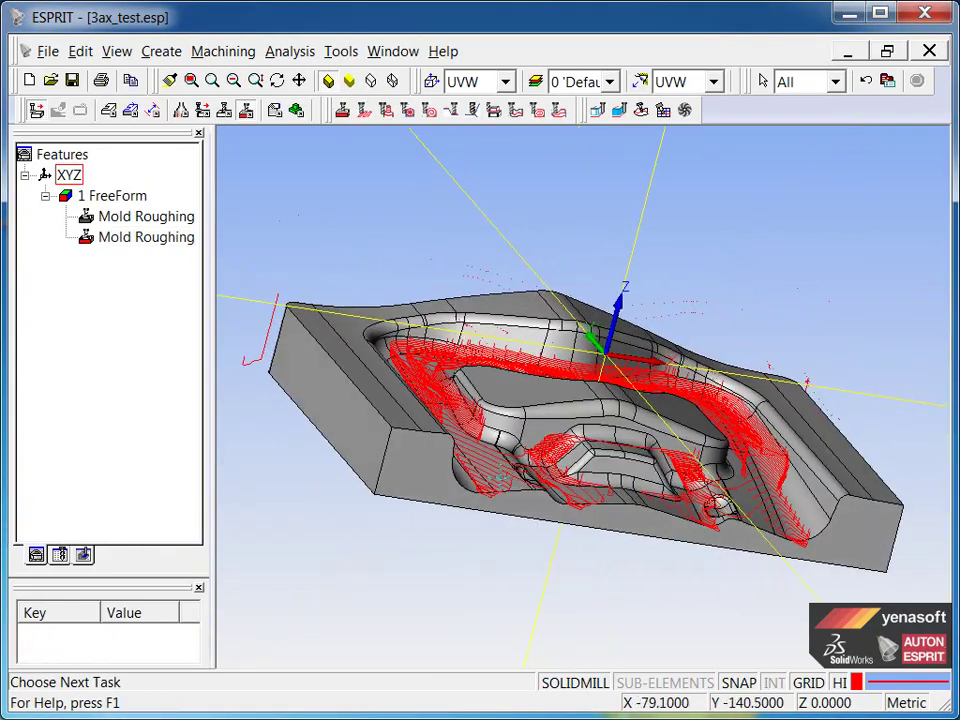
pyautogui.scroll(-3, 440, 373)
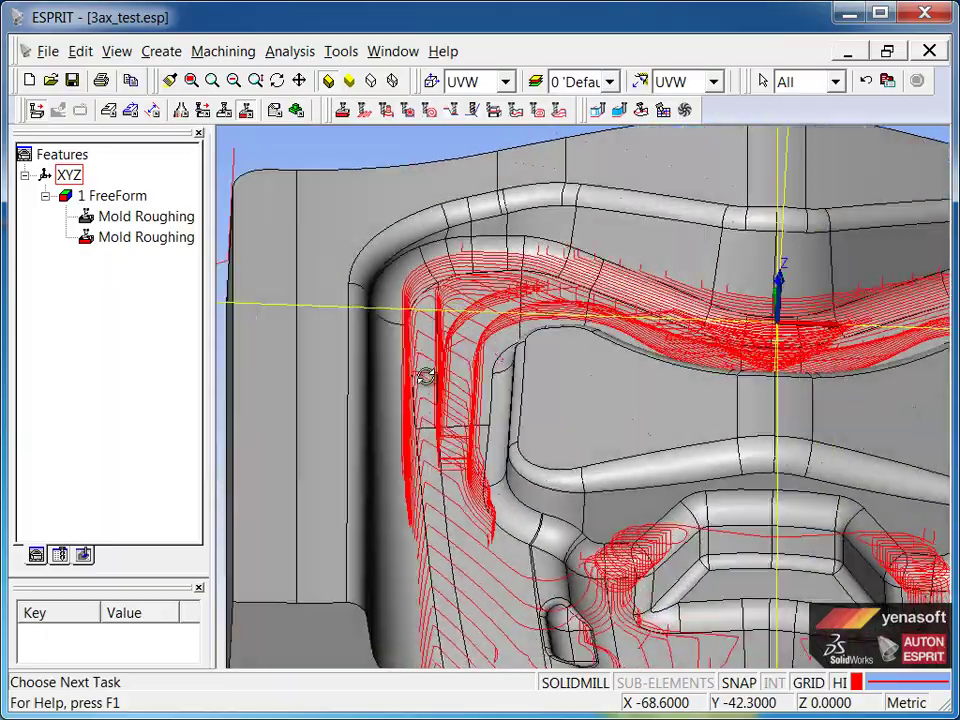
pyautogui.scroll(-3, 422, 377)
pyautogui.moveTo(422, 377)
pyautogui.mouseDown(button='middle')
pyautogui.moveTo(574, 456)
pyautogui.moveTo(597, 484)
pyautogui.moveTo(821, 484)
pyautogui.mouseUp(button='middle')
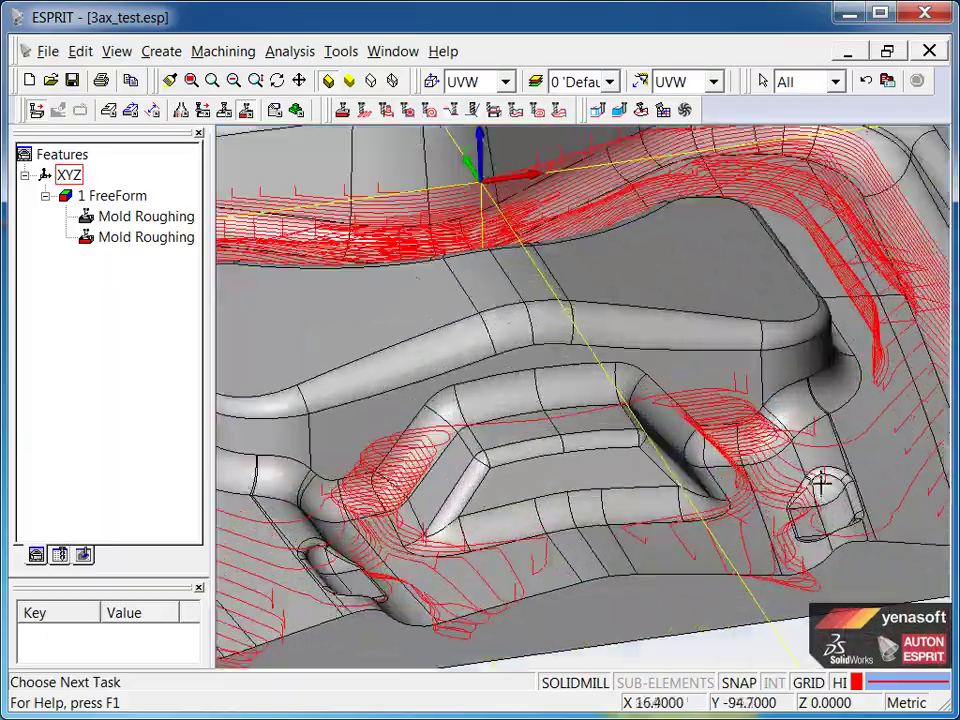
pyautogui.scroll(2, 784, 456)
pyautogui.scroll(1, 795, 469)
pyautogui.scroll(-3, 755, 460)
pyautogui.moveTo(755, 460)
pyautogui.mouseDown(button='middle')
pyautogui.moveTo(797, 377)
pyautogui.moveTo(652, 360)
pyautogui.moveTo(752, 393)
pyautogui.mouseUp(button='middle')
pyautogui.scroll(-3, 797, 377)
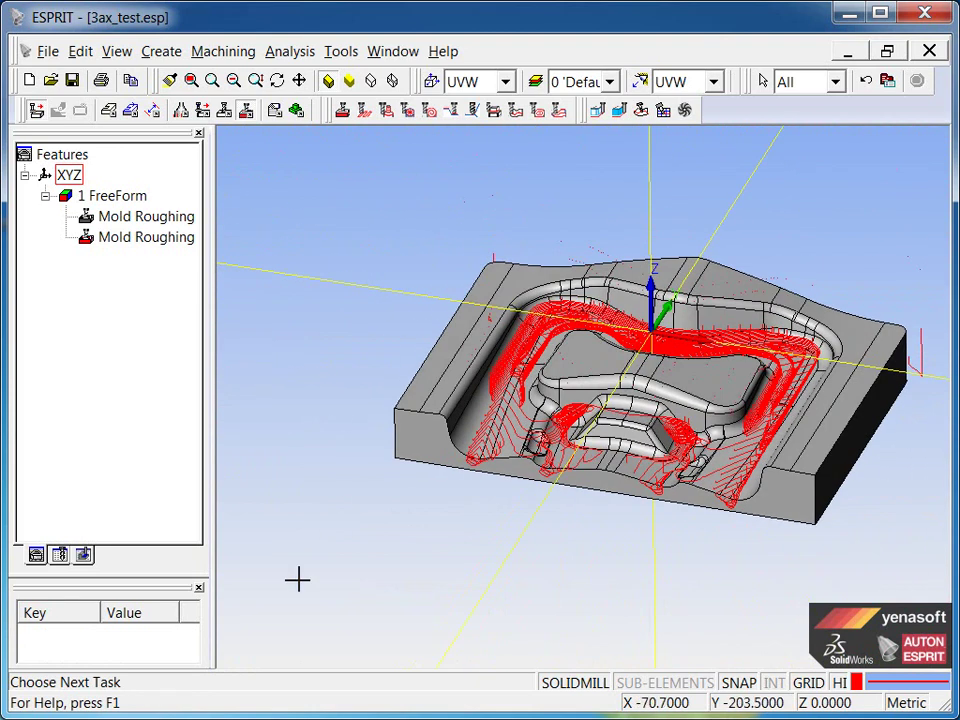
pyautogui.click(155, 245)
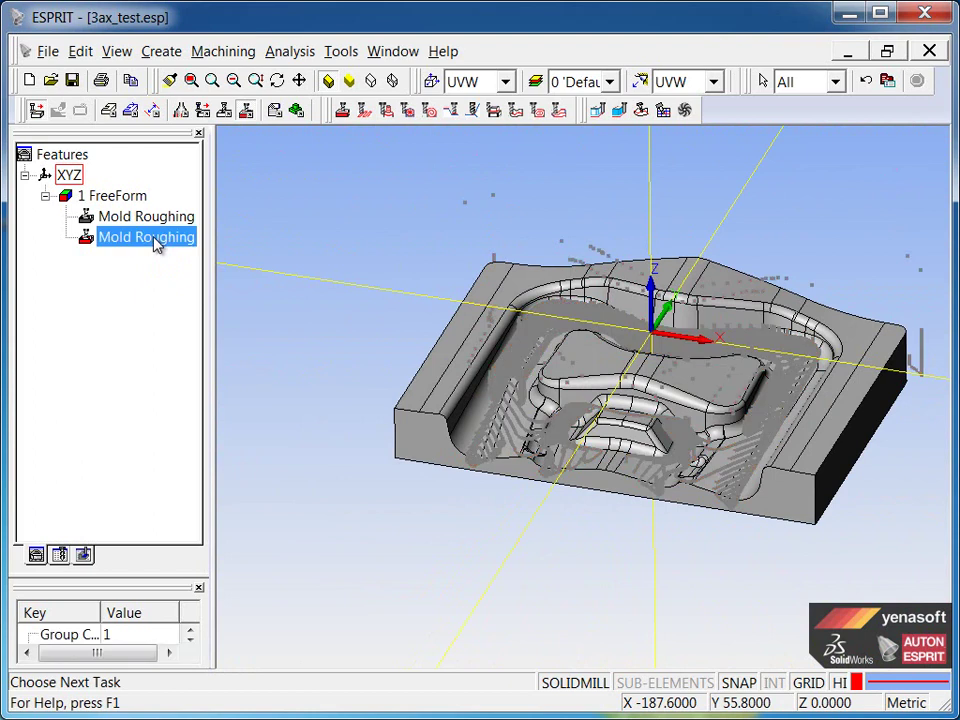
# Simulate the second roughing pass cutting the stock, then stop and return to the part
pyautogui.click(297, 111)
pyautogui.click(428, 109)
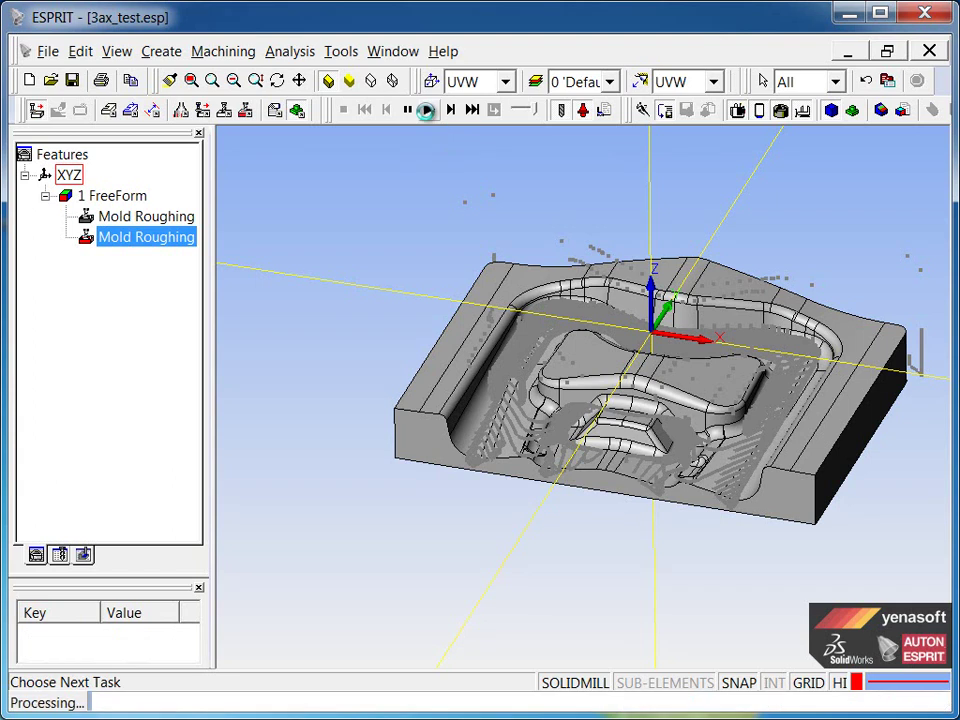
pyautogui.moveTo(449, 313)
pyautogui.mouseDown(button='middle')
pyautogui.moveTo(647, 510)
pyautogui.moveTo(619, 509)
pyautogui.moveTo(679, 493)
pyautogui.moveTo(705, 504)
pyautogui.mouseUp(button='middle')
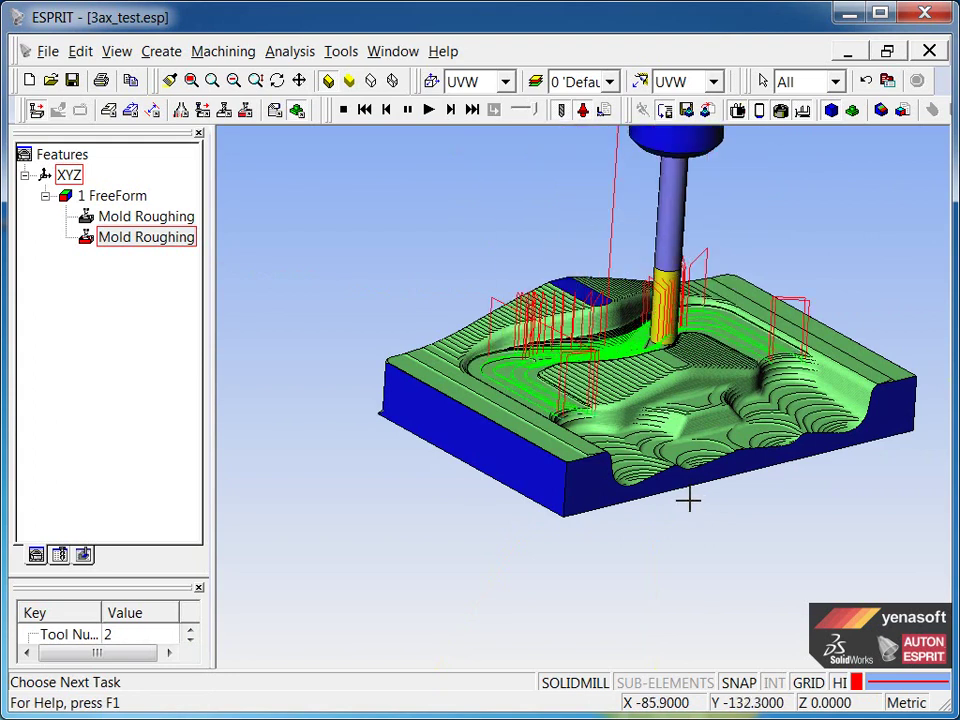
pyautogui.moveTo(689, 501)
pyautogui.mouseDown(button='middle')
pyautogui.moveTo(741, 467)
pyautogui.moveTo(711, 467)
pyautogui.moveTo(704, 482)
pyautogui.moveTo(720, 455)
pyautogui.mouseUp(button='middle')
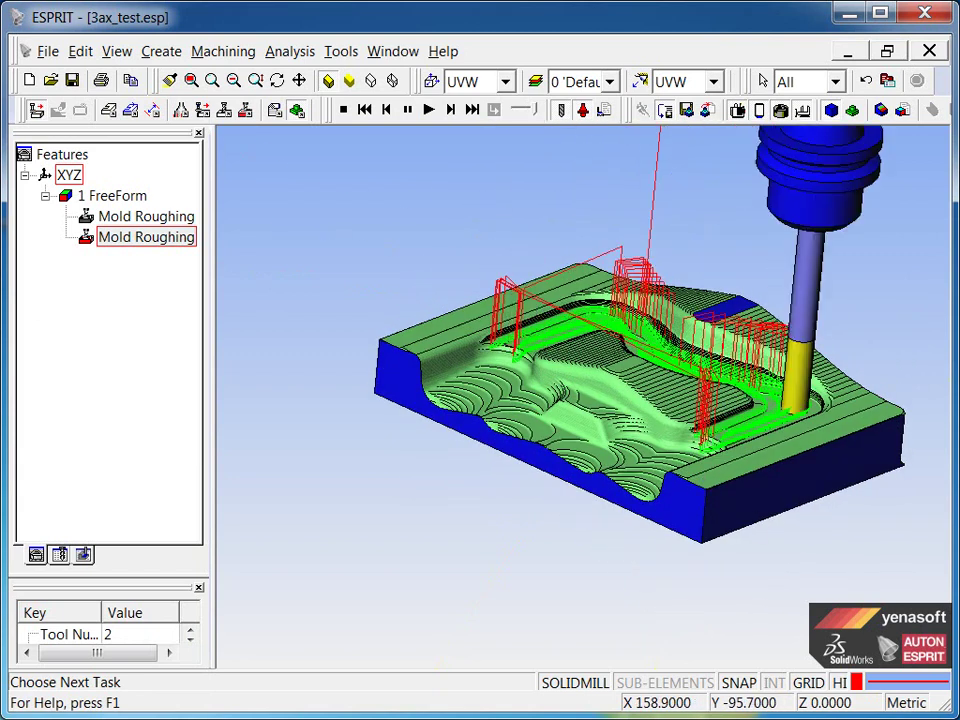
pyautogui.moveTo(453, 432)
pyautogui.mouseDown(button='middle')
pyautogui.moveTo(540, 435)
pyautogui.moveTo(540, 443)
pyautogui.moveTo(524, 432)
pyautogui.moveTo(461, 469)
pyautogui.moveTo(487, 458)
pyautogui.moveTo(474, 446)
pyautogui.mouseUp(button='middle')
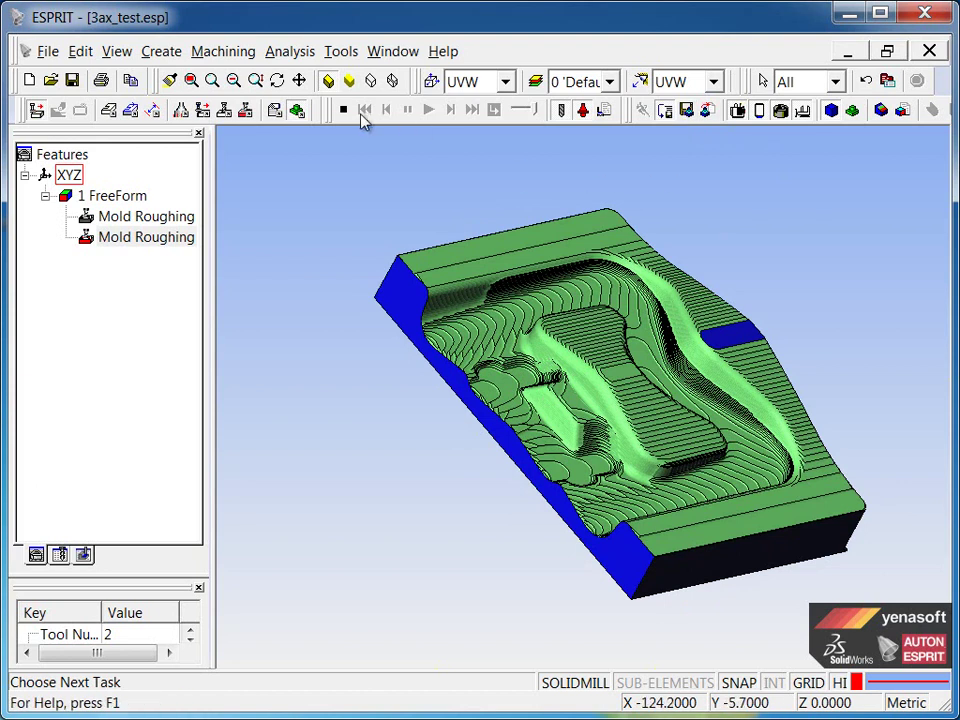
pyautogui.click(343, 110)
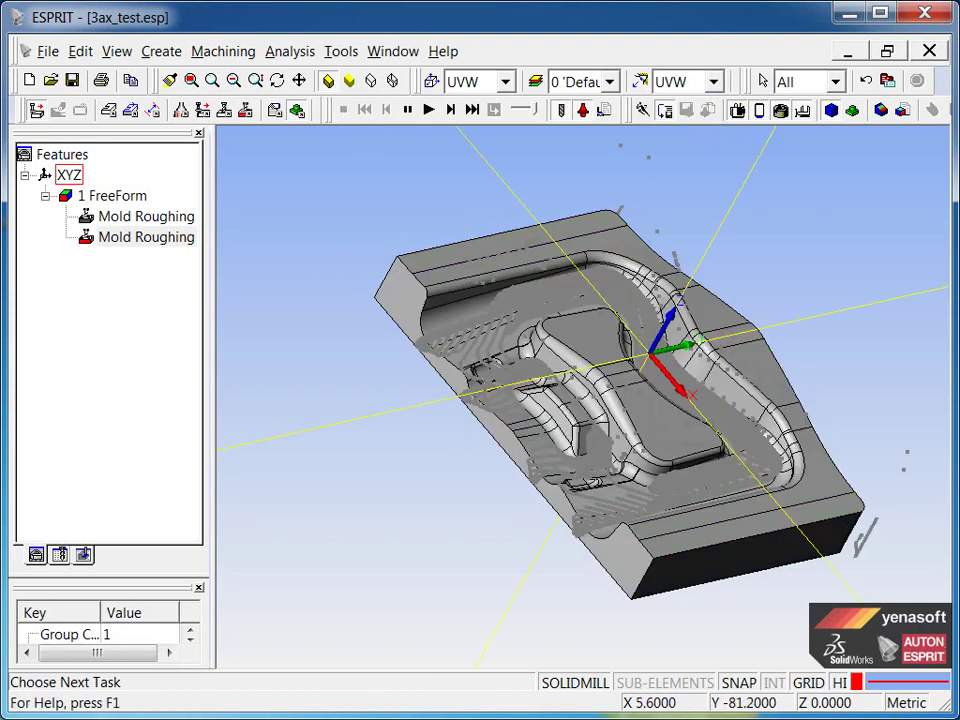
pyautogui.moveTo(806, 266)
pyautogui.mouseDown(button='middle')
pyautogui.moveTo(755, 262)
pyautogui.moveTo(803, 236)
pyautogui.moveTo(816, 261)
pyautogui.moveTo(806, 242)
pyautogui.moveTo(833, 237)
pyautogui.moveTo(823, 231)
pyautogui.moveTo(791, 251)
pyautogui.moveTo(814, 249)
pyautogui.mouseUp(button='middle')
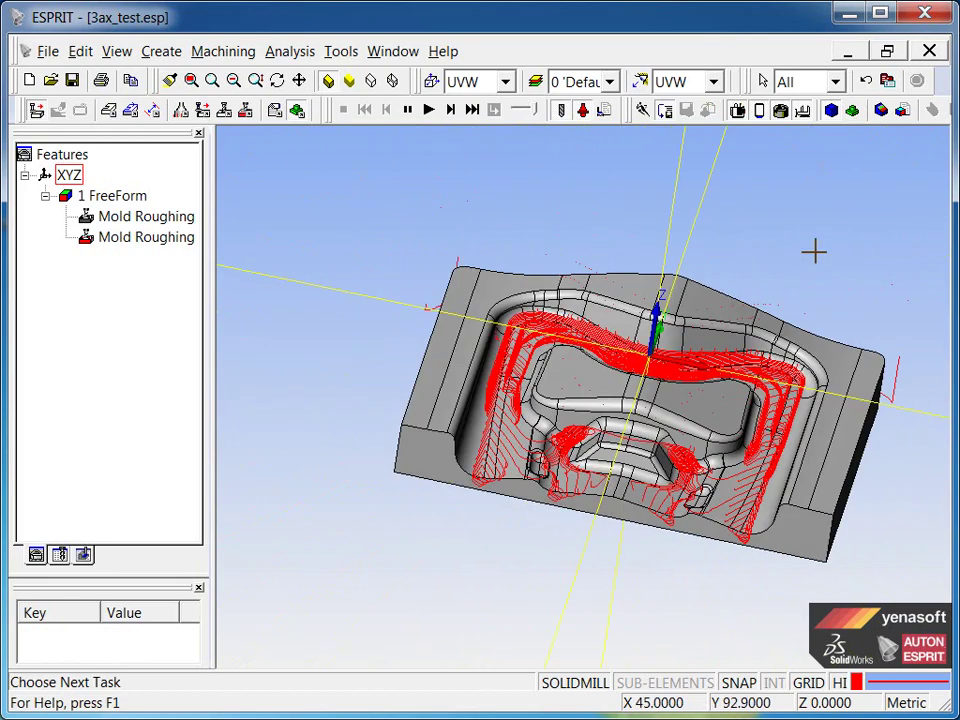